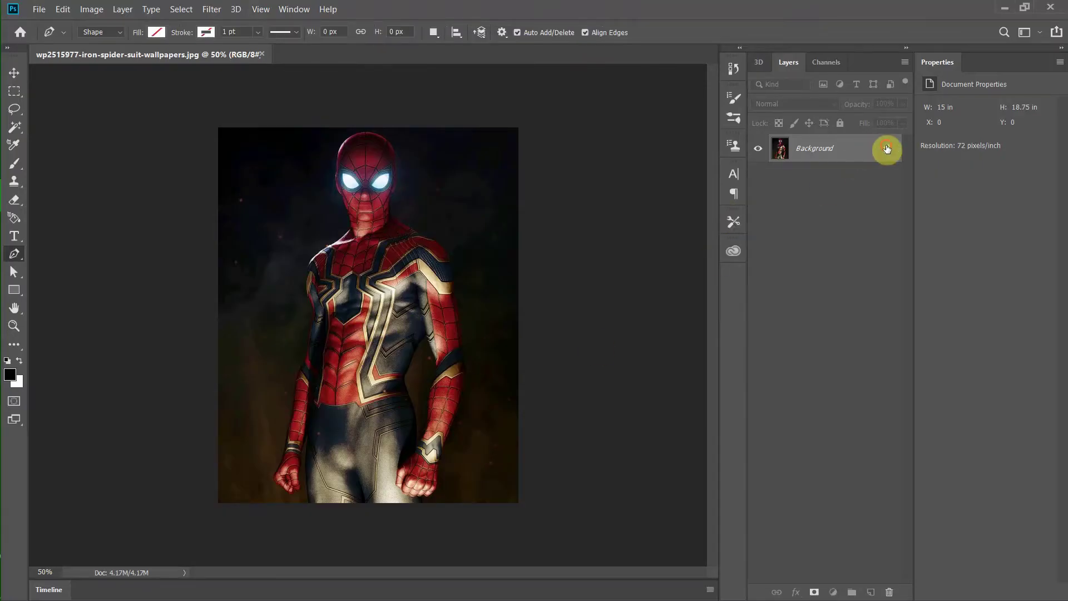
Step: Unlock the Background photo as Layer 0 and add a new empty layer beneath it
{"action": "left_click", "coordinate": [887, 148]}
{"action": "left_click", "coordinate": [870, 593]}
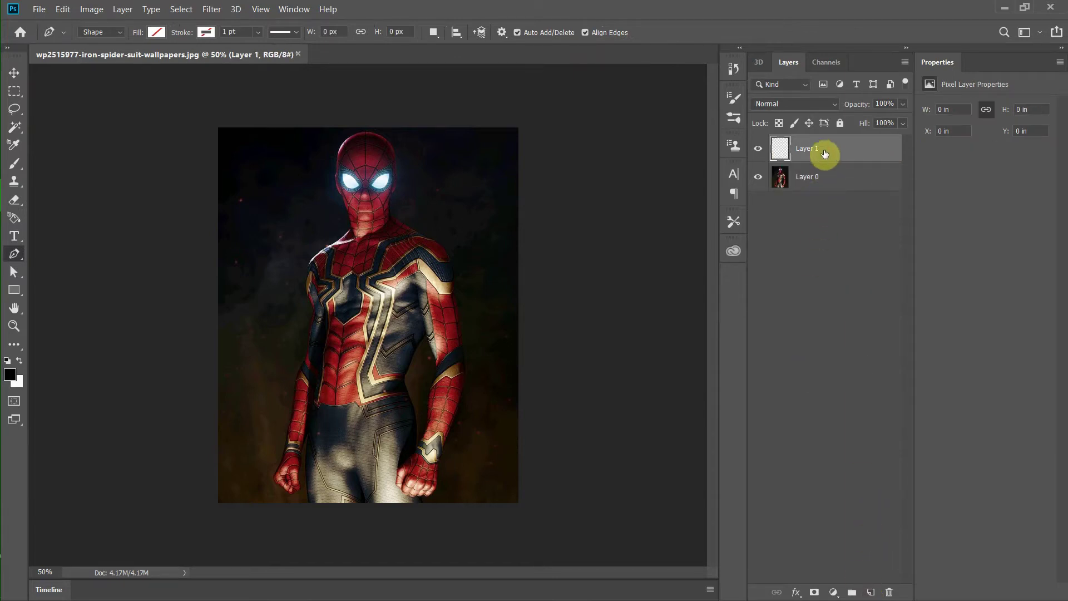
{"action": "left_click_drag", "start_coordinate": [824, 154], "coordinate": [829, 185]}
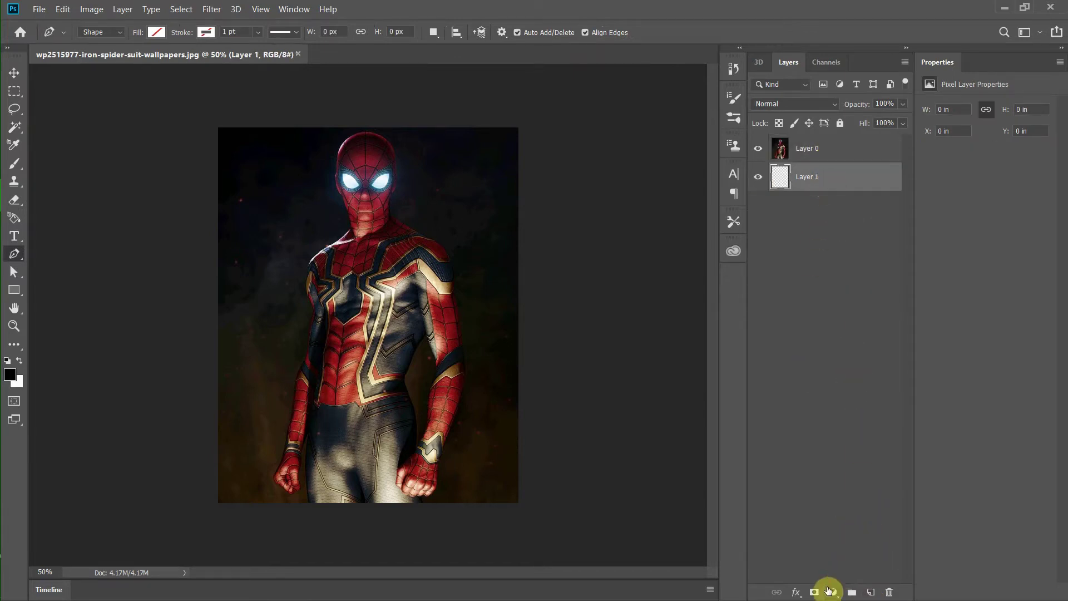
Step: Add a black Solid Color fill layer (Color Fill 1) under the photo
{"action": "left_click", "coordinate": [829, 591]}
{"action": "left_click", "coordinate": [840, 341]}
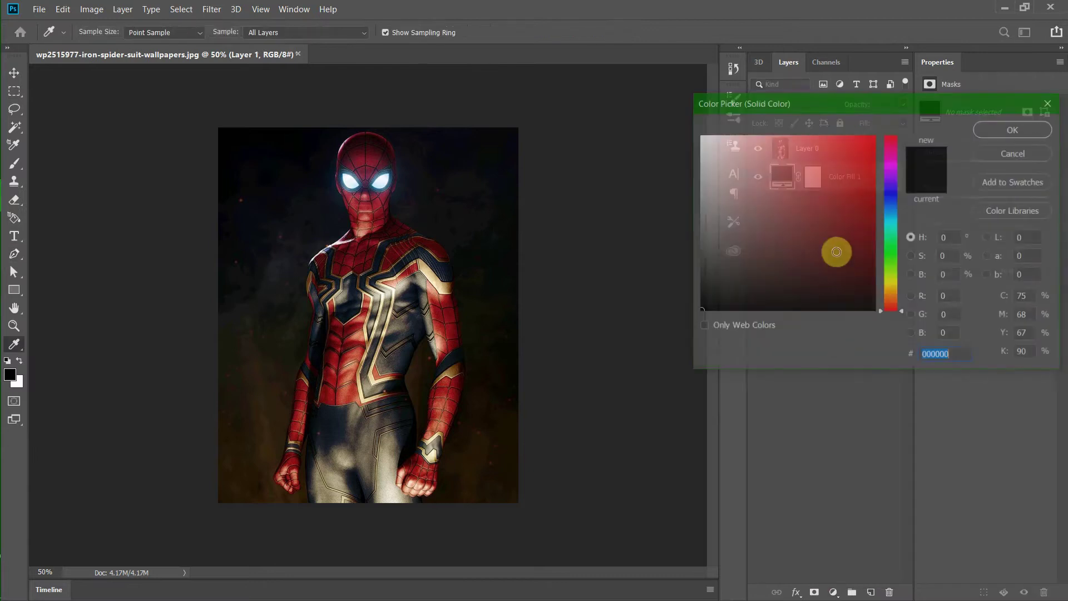
{"action": "left_click", "coordinate": [1012, 130]}
{"action": "left_click", "coordinate": [846, 155]}
Step: Begin the Shape 1 pen path along the suit's left edge, curving it along the hip
{"action": "key", "text": "p"}
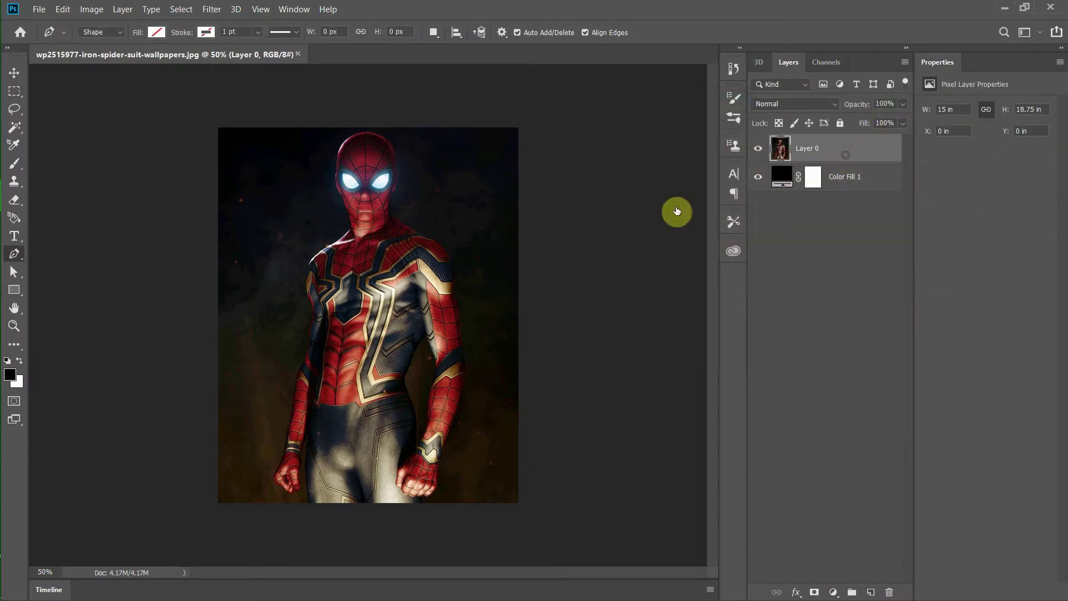
{"action": "scroll", "coordinate": [320, 506], "scroll_direction": "up", "scroll_amount": 1}
{"action": "scroll", "coordinate": [310, 511], "scroll_direction": "up", "scroll_amount": 3}
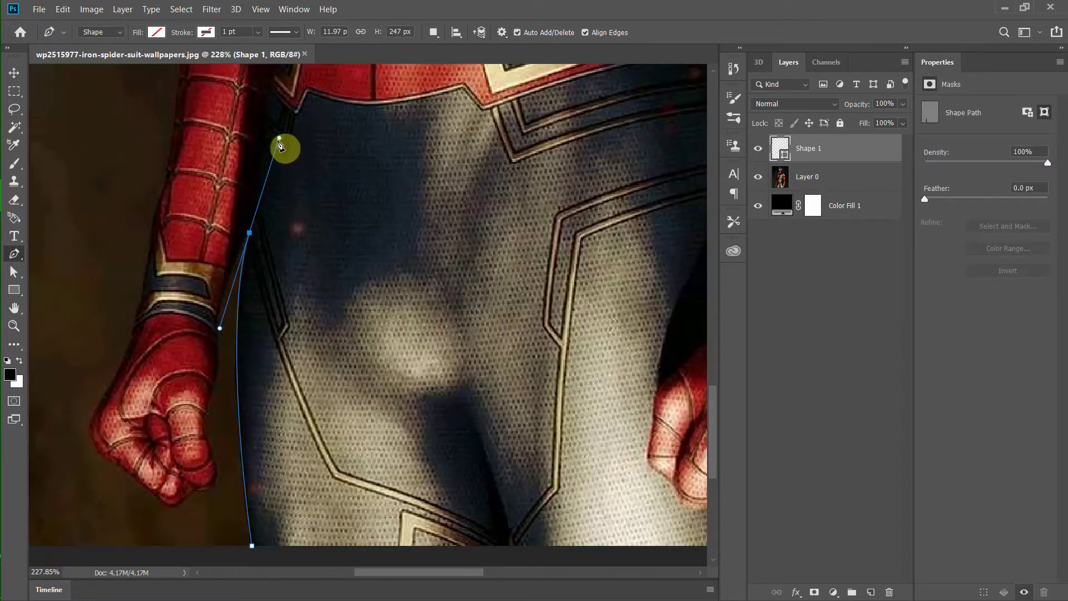
{"action": "left_click_drag", "start_coordinate": [280, 145], "coordinate": [230, 332]}
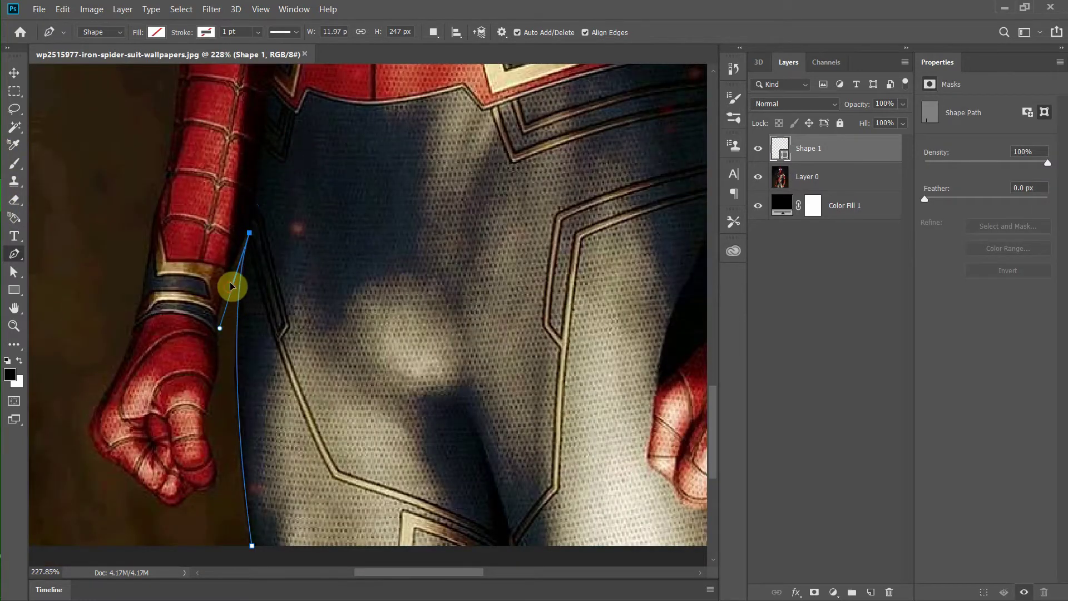
{"action": "scroll", "coordinate": [249, 231], "scroll_direction": "up", "scroll_amount": 3}
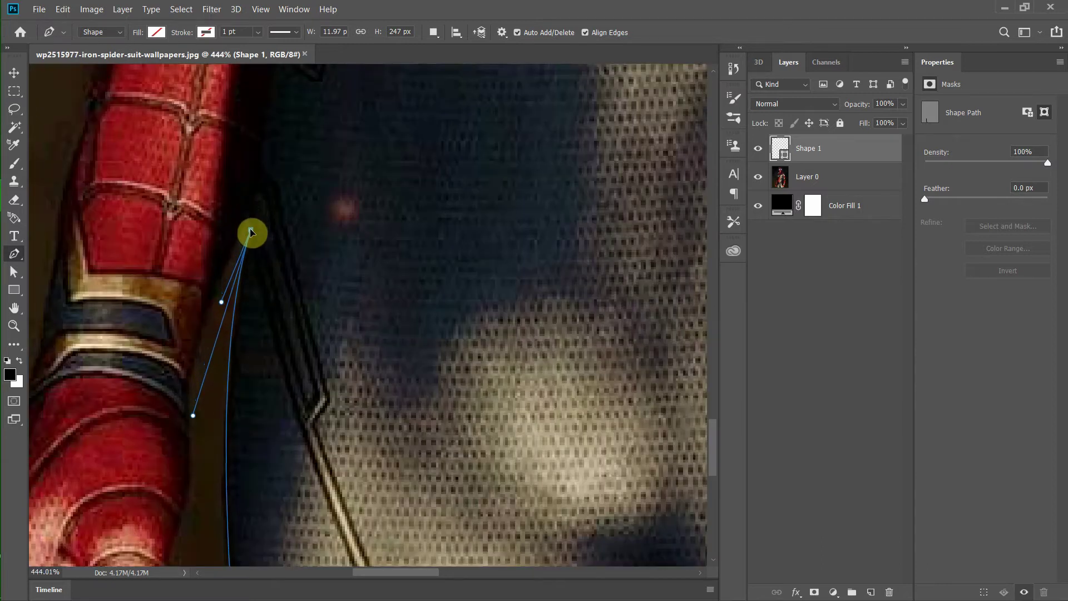
{"action": "left_click_drag", "start_coordinate": [249, 228], "coordinate": [262, 232]}
{"action": "scroll", "coordinate": [261, 232], "scroll_direction": "up", "scroll_amount": 3}
{"action": "scroll", "coordinate": [257, 231], "scroll_direction": "up", "scroll_amount": 3}
{"action": "left_click", "coordinate": [245, 438], "text": "alt"}
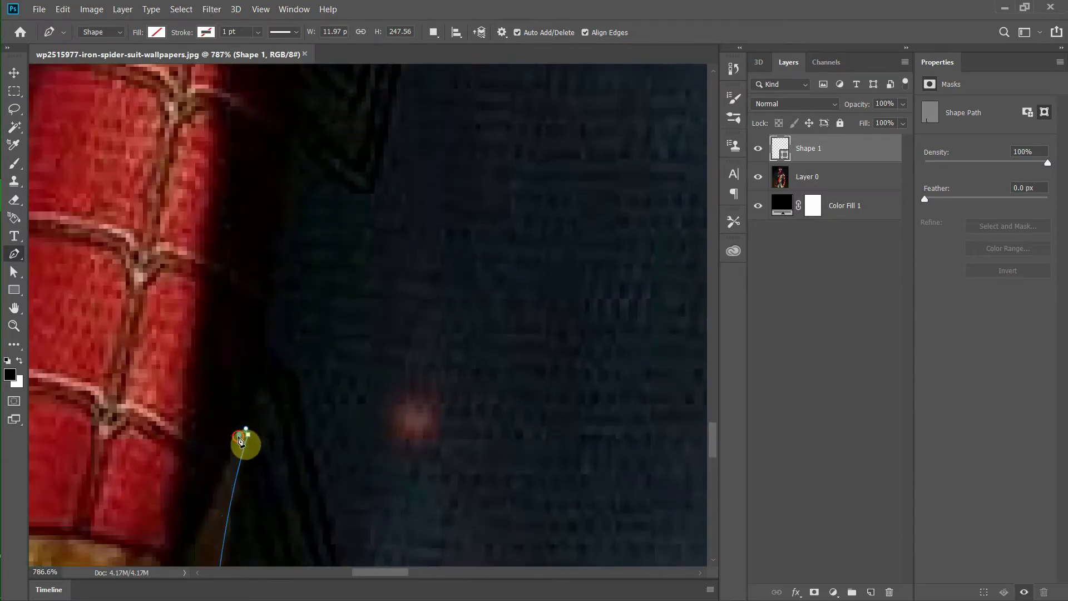
{"action": "scroll", "coordinate": [245, 425], "scroll_direction": "down", "scroll_amount": 2}
Step: Add pen anchors down the inner forearm edge toward the fist
{"action": "scroll", "coordinate": [179, 489], "scroll_direction": "down", "scroll_amount": 2}
{"action": "left_click", "coordinate": [179, 489]}
{"action": "scroll", "coordinate": [178, 489], "scroll_direction": "down", "scroll_amount": 5}
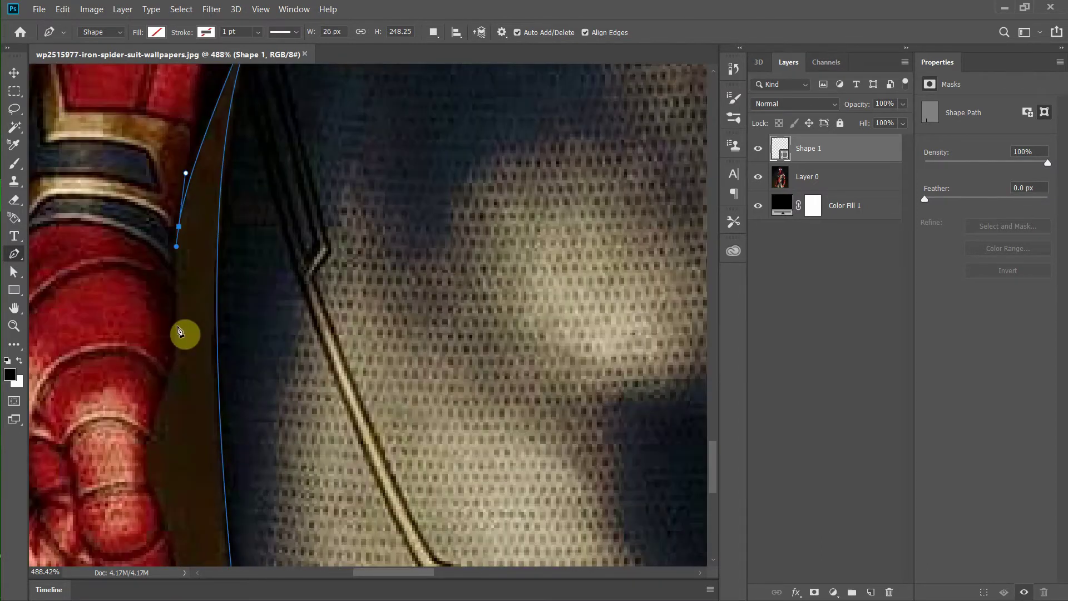
{"action": "left_click", "coordinate": [178, 326]}
{"action": "left_click_drag", "start_coordinate": [159, 409], "coordinate": [155, 435]}
{"action": "left_click_drag", "start_coordinate": [158, 504], "coordinate": [168, 530]}
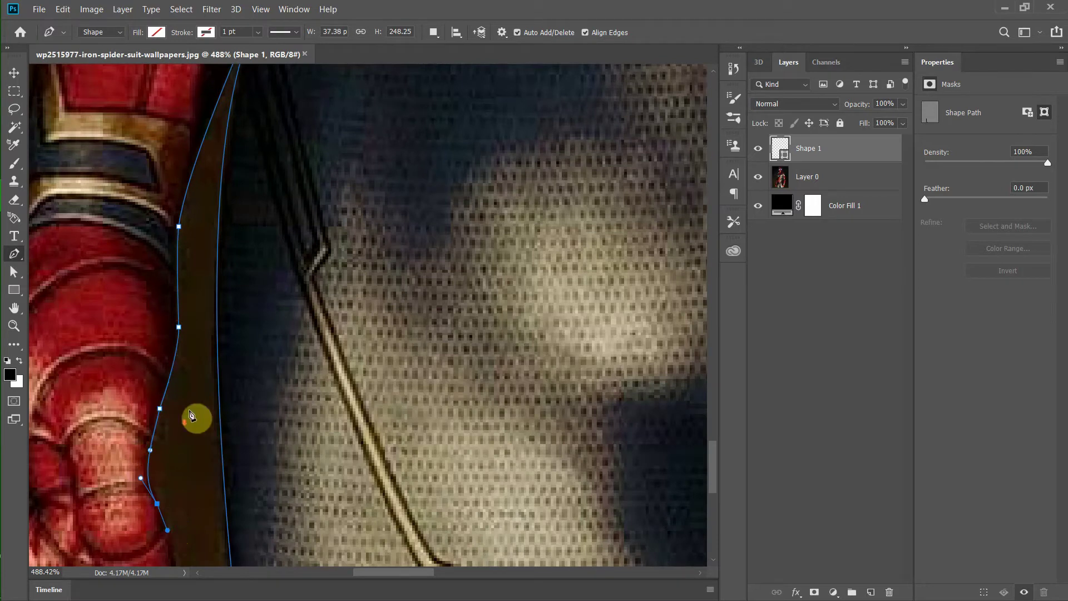
{"action": "scroll", "coordinate": [189, 419], "scroll_direction": "down", "scroll_amount": 4}
{"action": "left_click_drag", "start_coordinate": [154, 417], "coordinate": [119, 427]}
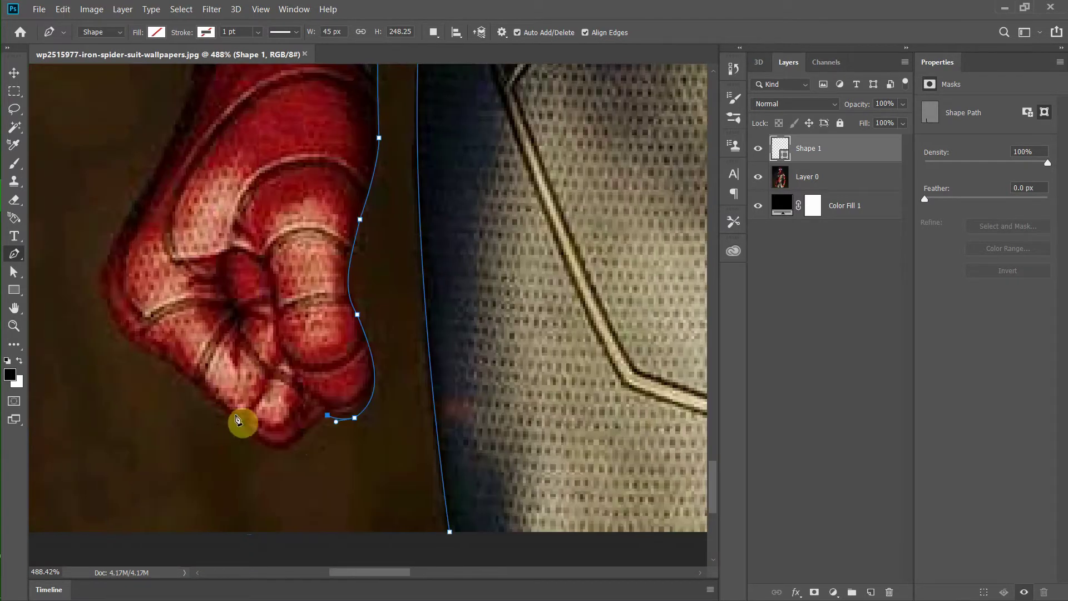
Step: Curve the path around the bottom of the left fist
{"action": "scroll", "coordinate": [136, 422], "scroll_direction": "left", "scroll_amount": 4}
{"action": "mouse_move", "coordinate": [243, 425]}
{"action": "left_mouse_down"}
{"action": "mouse_move", "coordinate": [207, 365]}
{"action": "mouse_move", "coordinate": [173, 352]}
{"action": "left_mouse_up"}
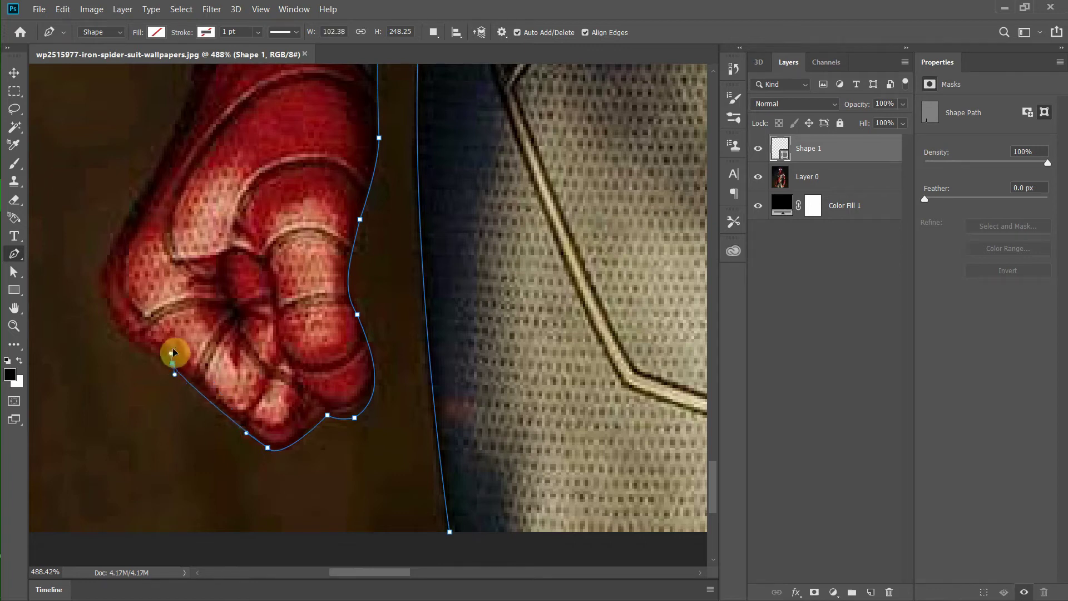
{"action": "scroll", "coordinate": [159, 363], "scroll_direction": "up", "scroll_amount": 3}
{"action": "scroll", "coordinate": [159, 362], "scroll_direction": "left", "scroll_amount": 2}
{"action": "left_click_drag", "start_coordinate": [216, 448], "coordinate": [217, 396]}
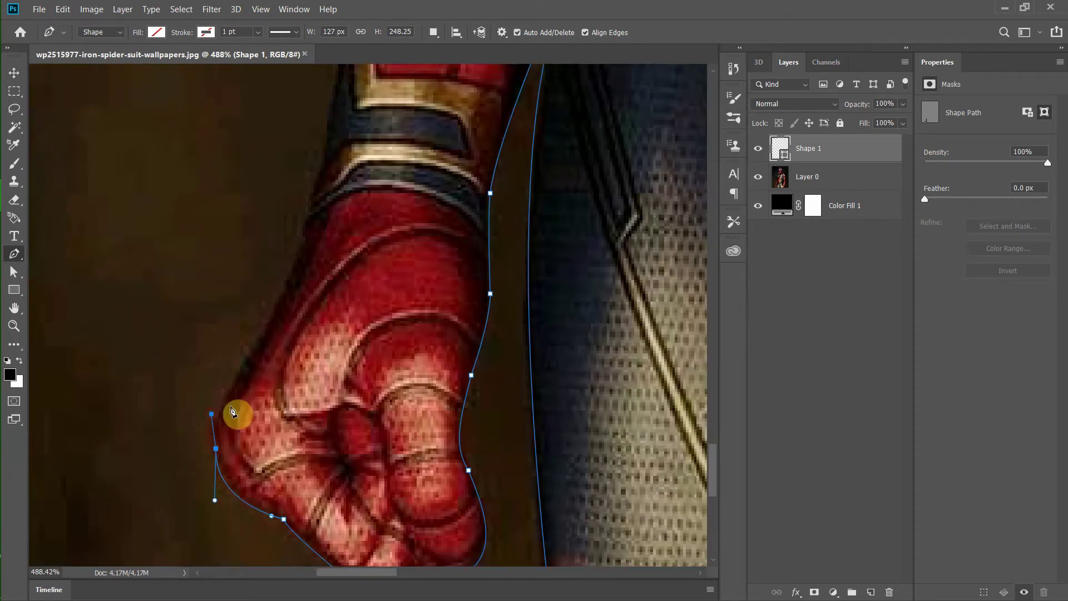
{"action": "scroll", "coordinate": [245, 389], "scroll_direction": "up", "scroll_amount": 2}
Step: Continue the path from the fist up along the outer arm
{"action": "left_click_drag", "start_coordinate": [305, 334], "coordinate": [328, 234]}
{"action": "scroll", "coordinate": [334, 250], "scroll_direction": "up", "scroll_amount": 3}
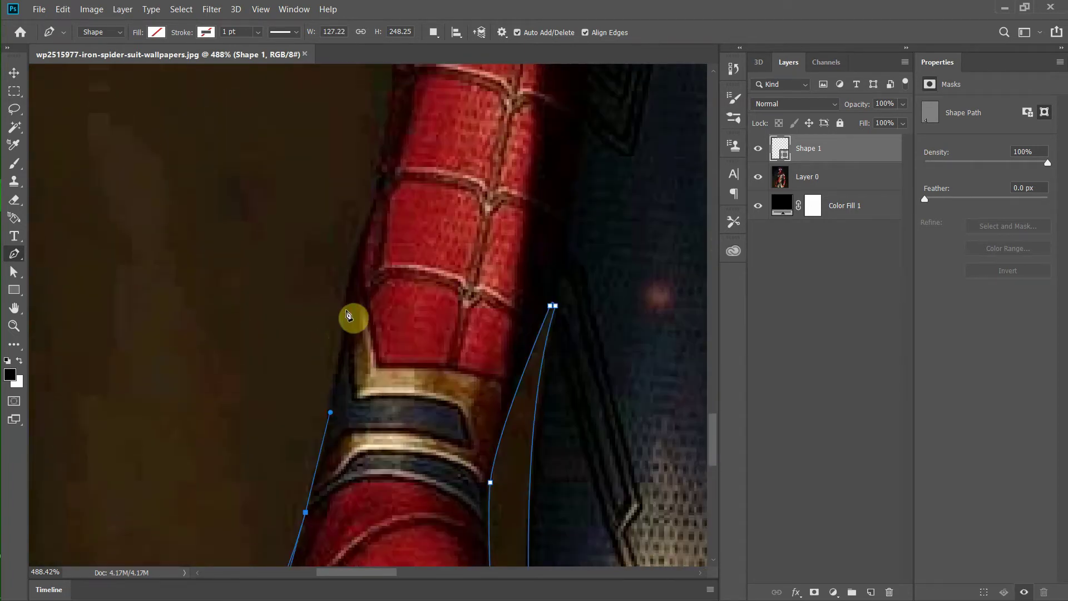
{"action": "scroll", "coordinate": [349, 315], "scroll_direction": "up", "scroll_amount": 2}
{"action": "scroll", "coordinate": [379, 262], "scroll_direction": "down", "scroll_amount": 1}
{"action": "mouse_move", "coordinate": [409, 328]}
{"action": "left_mouse_down"}
{"action": "mouse_move", "coordinate": [417, 265]}
{"action": "mouse_move", "coordinate": [490, 211]}
{"action": "left_mouse_up"}
{"action": "scroll", "coordinate": [461, 365], "scroll_direction": "up", "scroll_amount": 3}
{"action": "scroll", "coordinate": [498, 250], "scroll_direction": "up", "scroll_amount": 3}
{"action": "mouse_move", "coordinate": [517, 245]}
{"action": "left_mouse_down"}
{"action": "mouse_move", "coordinate": [523, 159]}
{"action": "mouse_move", "coordinate": [572, 110]}
{"action": "left_mouse_up"}
Step: Extend the outer arm curve up to the shoulder's top edge
{"action": "scroll", "coordinate": [544, 234], "scroll_direction": "up", "scroll_amount": 2}
{"action": "scroll", "coordinate": [572, 167], "scroll_direction": "up", "scroll_amount": 4}
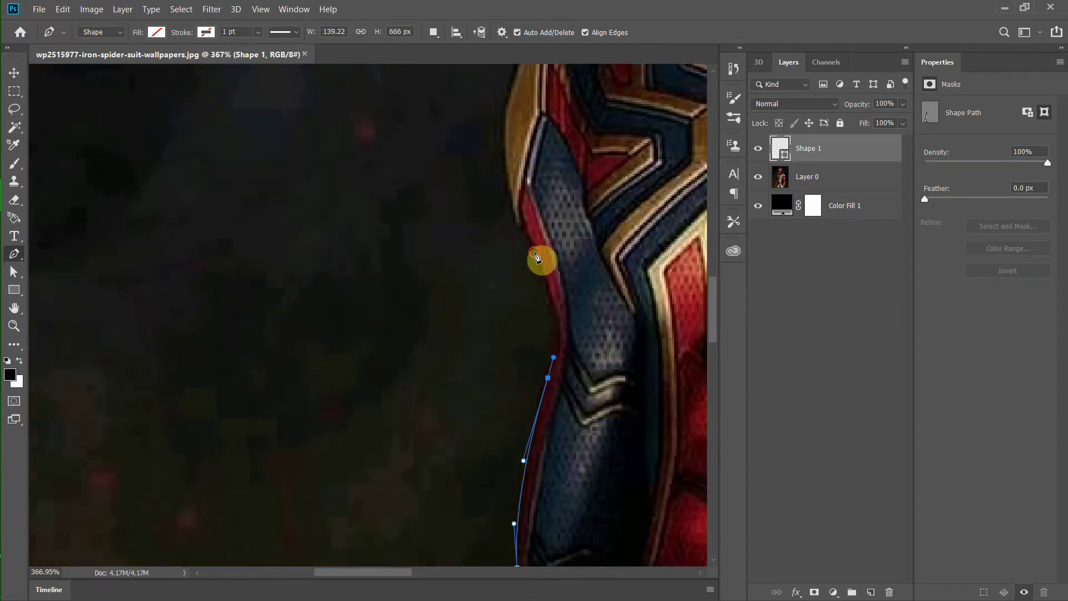
{"action": "left_click_drag", "start_coordinate": [535, 252], "coordinate": [509, 179]}
{"action": "scroll", "coordinate": [517, 228], "scroll_direction": "up", "scroll_amount": 3}
{"action": "left_click_drag", "start_coordinate": [511, 250], "coordinate": [513, 220]}
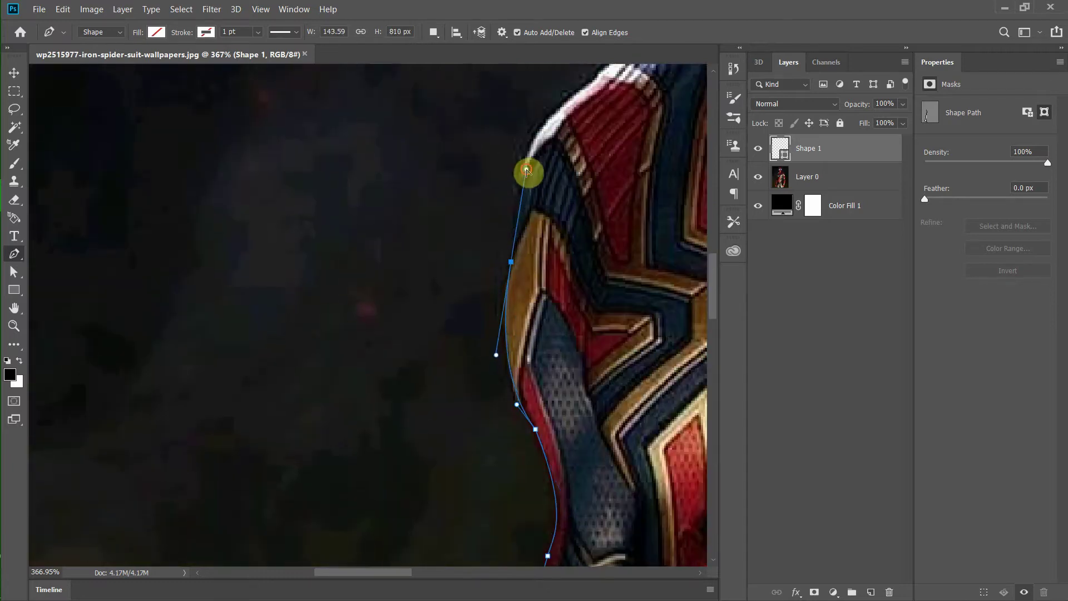
{"action": "scroll", "coordinate": [520, 306], "scroll_direction": "up", "scroll_amount": 2}
{"action": "left_click_drag", "start_coordinate": [517, 322], "coordinate": [598, 215]}
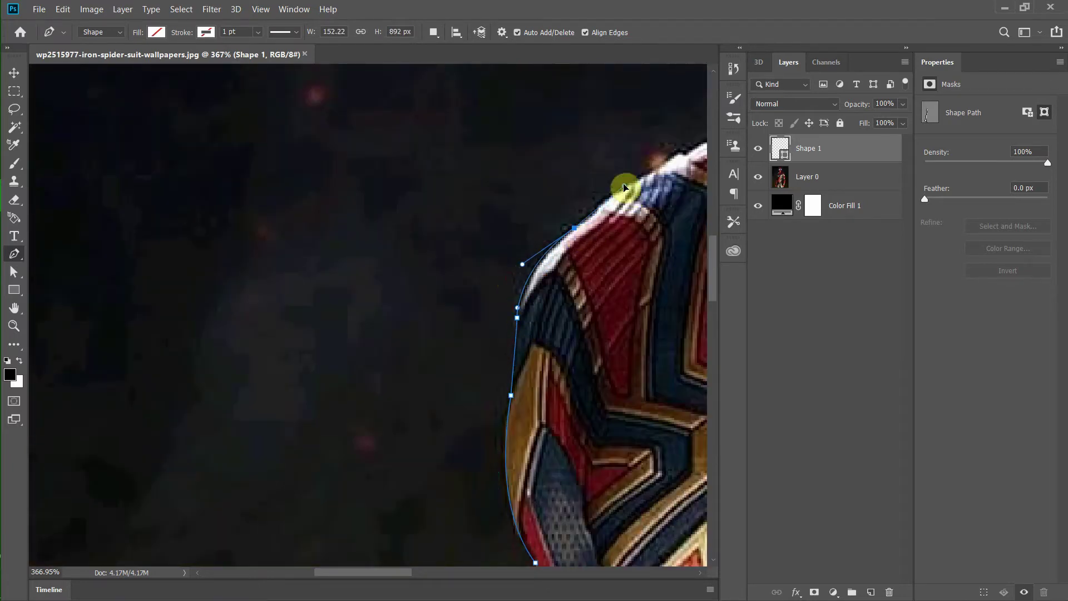
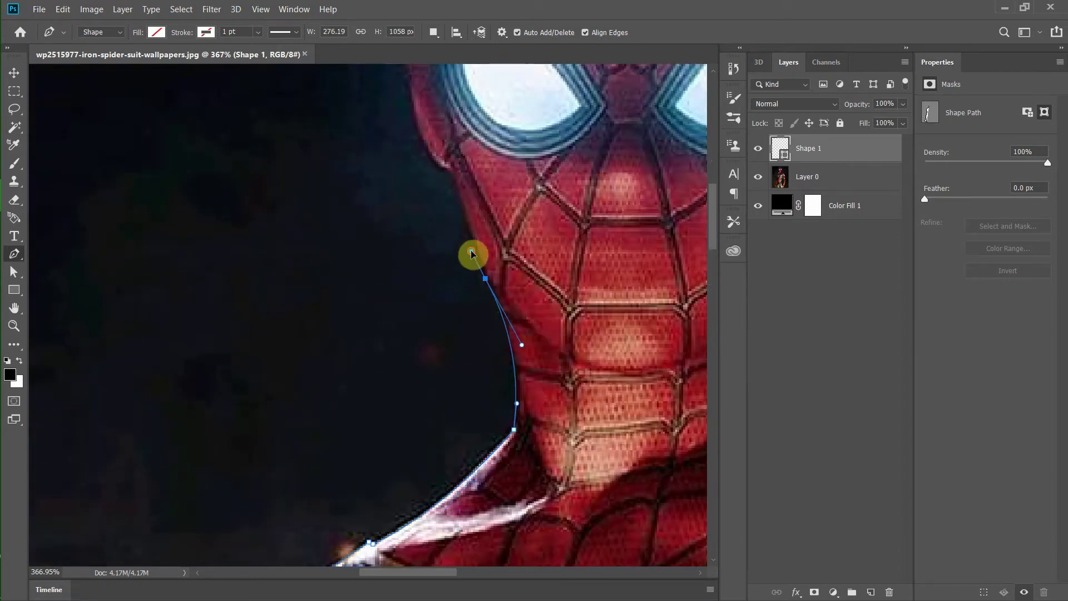
Step: Extend the pen path up the side of the head beside the eye
{"action": "scroll", "coordinate": [462, 311], "scroll_direction": "down", "scroll_amount": 2}
{"action": "scroll", "coordinate": [475, 360], "scroll_direction": "up", "scroll_amount": 3}
{"action": "scroll", "coordinate": [415, 310], "scroll_direction": "up", "scroll_amount": 2}
{"action": "left_click_drag", "start_coordinate": [388, 318], "coordinate": [377, 320]}
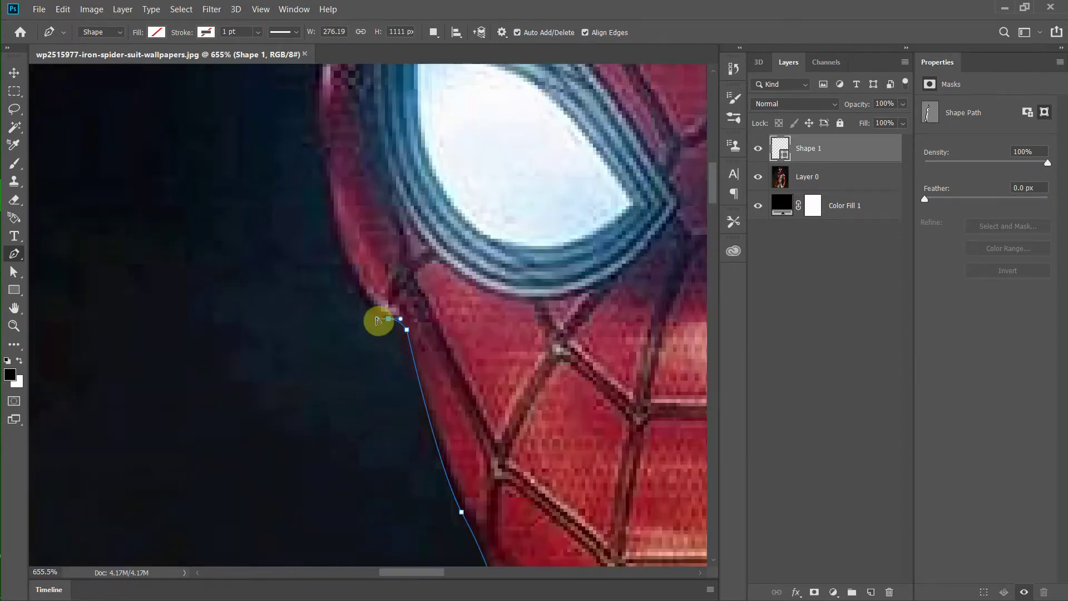
{"action": "scroll", "coordinate": [378, 321], "scroll_direction": "down", "scroll_amount": 3}
{"action": "scroll", "coordinate": [363, 239], "scroll_direction": "up", "scroll_amount": 1}
{"action": "left_click_drag", "start_coordinate": [362, 256], "coordinate": [364, 224]}
{"action": "scroll", "coordinate": [443, 247], "scroll_direction": "up", "scroll_amount": 3}
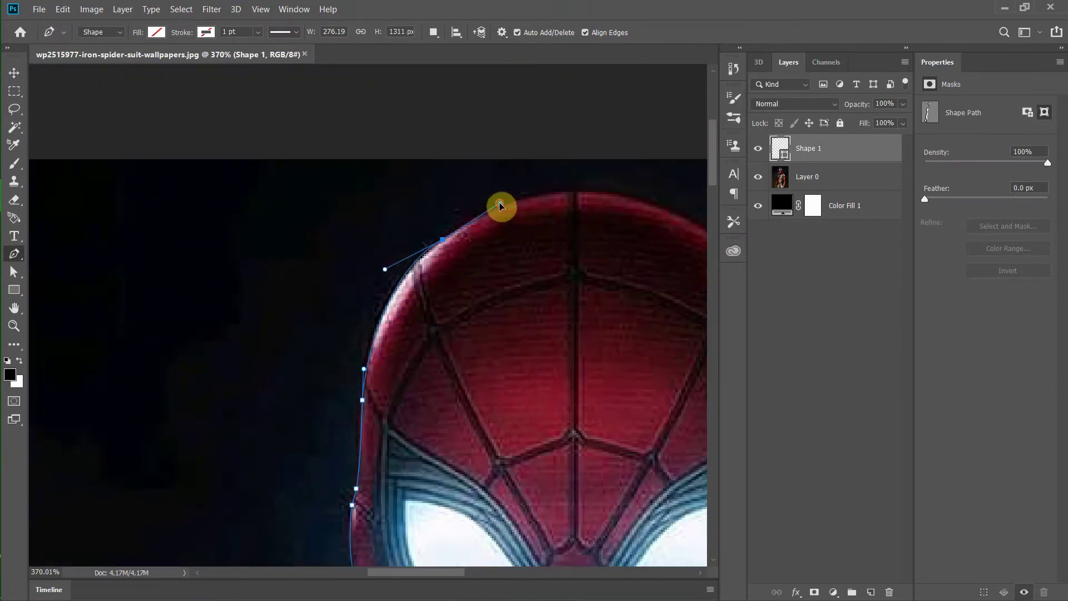
Step: Trace curved anchors over the top of the helmet
{"action": "left_click_drag", "start_coordinate": [595, 192], "coordinate": [674, 198]}
{"action": "scroll", "coordinate": [501, 211], "scroll_direction": "right", "scroll_amount": 3}
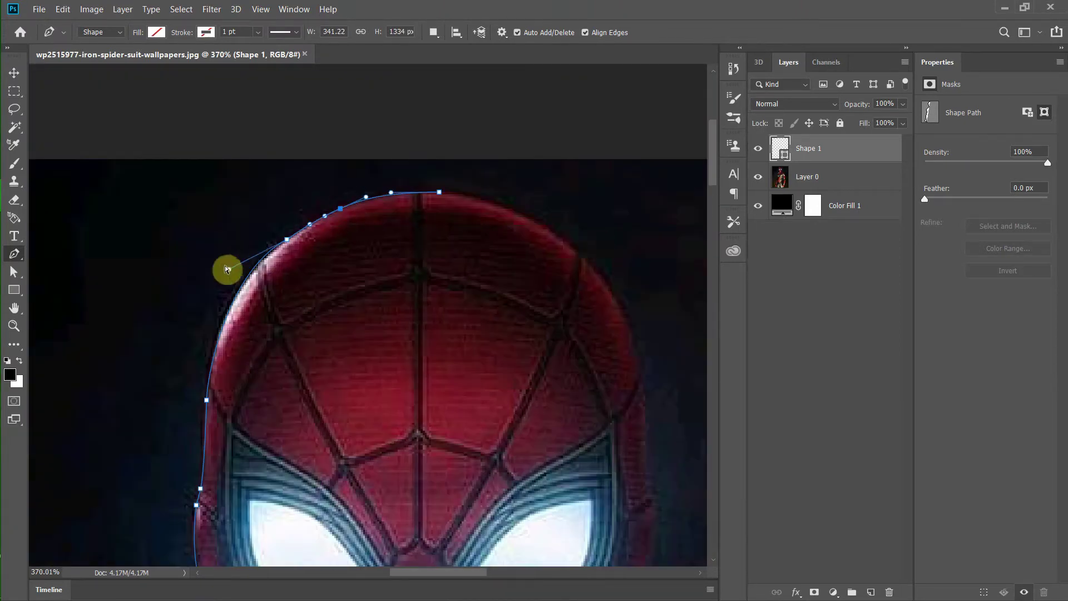
{"action": "left_click", "coordinate": [229, 270]}
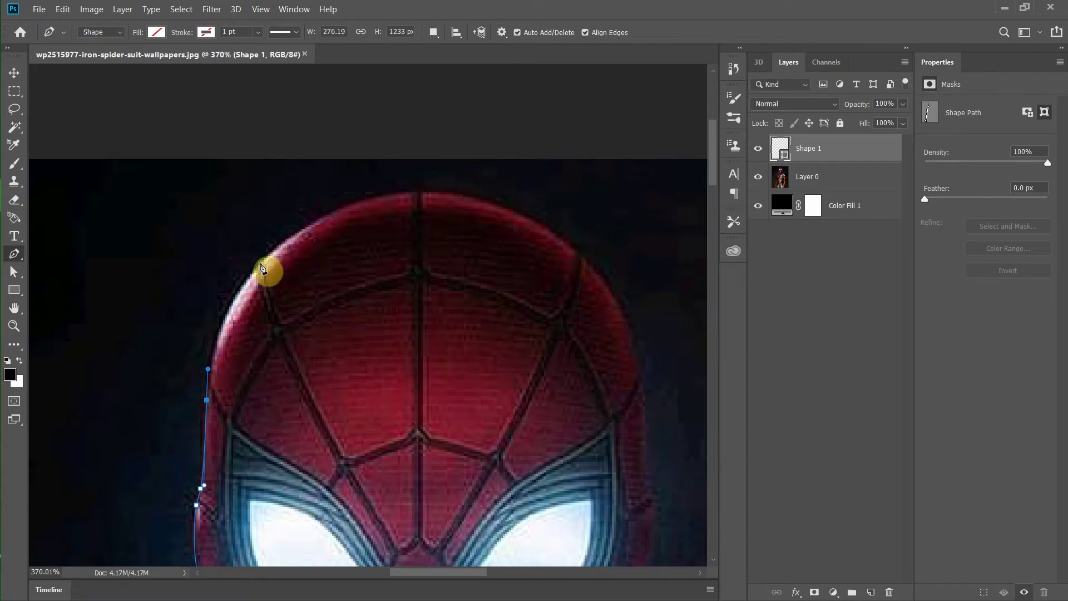
{"action": "left_click_drag", "start_coordinate": [263, 269], "coordinate": [286, 238]}
{"action": "left_click_drag", "start_coordinate": [439, 192], "coordinate": [501, 192]}
{"action": "left_click_drag", "start_coordinate": [609, 284], "coordinate": [640, 332]}
Step: Continue the outline down the helmet's right side and face, undoing a misplaced anchor
{"action": "scroll", "coordinate": [660, 358], "scroll_direction": "down", "scroll_amount": 3}
{"action": "scroll", "coordinate": [660, 357], "scroll_direction": "right", "scroll_amount": 3}
{"action": "mouse_move", "coordinate": [489, 283]}
{"action": "left_mouse_down"}
{"action": "mouse_move", "coordinate": [490, 353]}
{"action": "mouse_move", "coordinate": [506, 361]}
{"action": "left_mouse_up"}
{"action": "left_click_drag", "start_coordinate": [465, 488], "coordinate": [443, 504]}
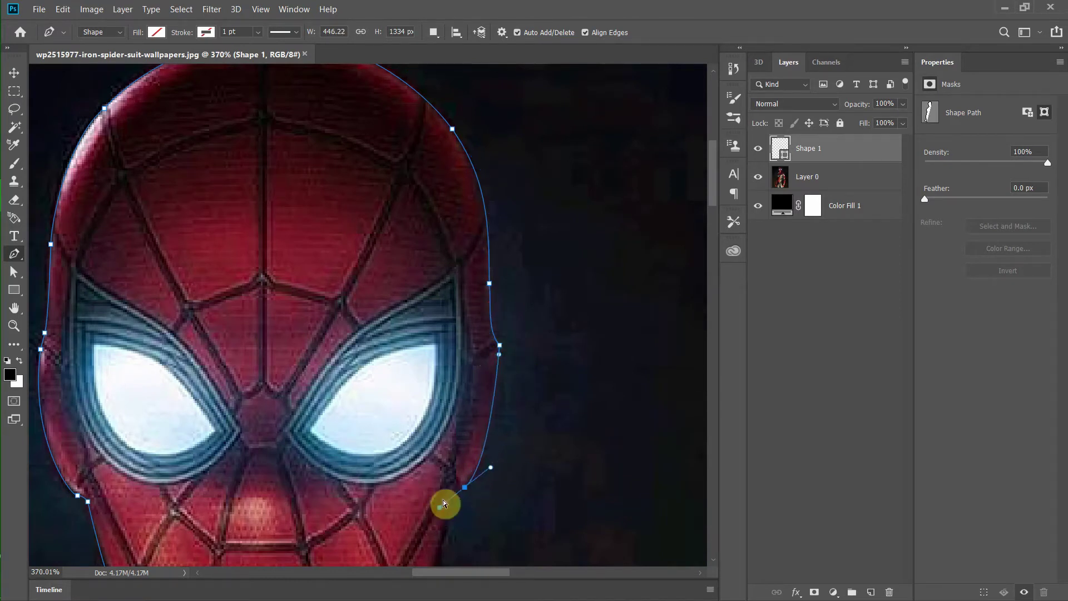
{"action": "left_click_drag", "start_coordinate": [492, 331], "coordinate": [501, 398]}
{"action": "scroll", "coordinate": [484, 384], "scroll_direction": "down", "scroll_amount": 5}
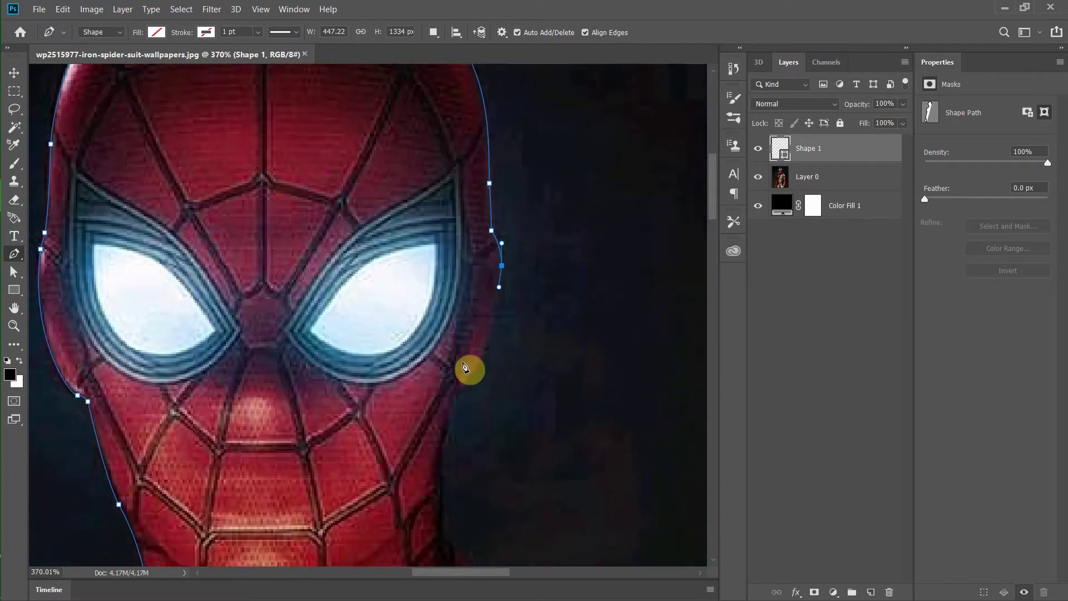
{"action": "left_click_drag", "start_coordinate": [455, 373], "coordinate": [416, 401]}
{"action": "key", "text": "ctrl+z"}
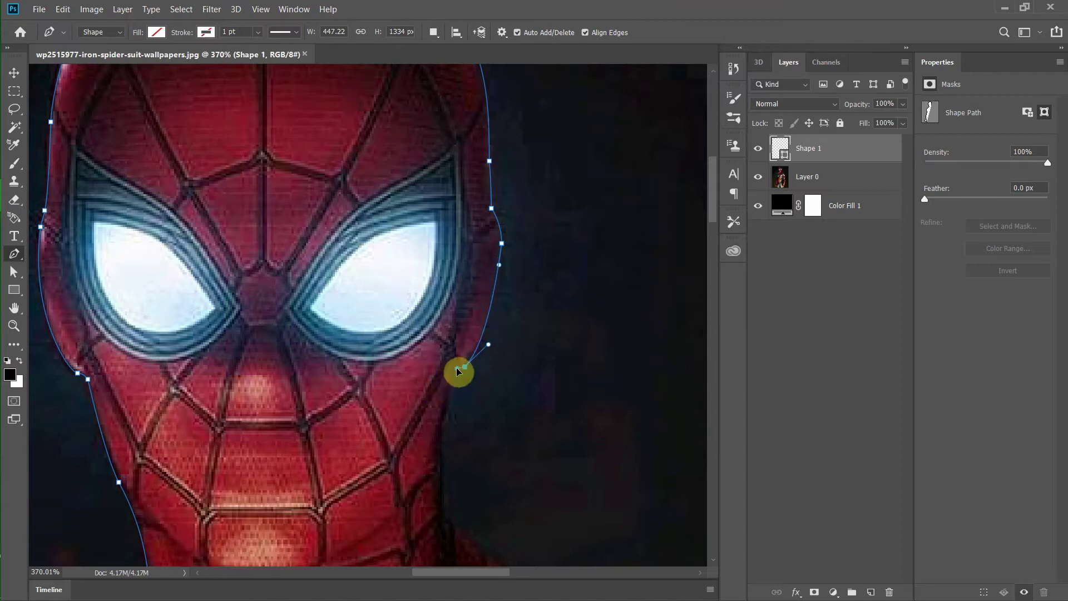
{"action": "scroll", "coordinate": [457, 370], "scroll_direction": "down", "scroll_amount": 4}
Step: Trace curved anchors down the shoulder line
{"action": "left_click_drag", "start_coordinate": [438, 336], "coordinate": [417, 371]}
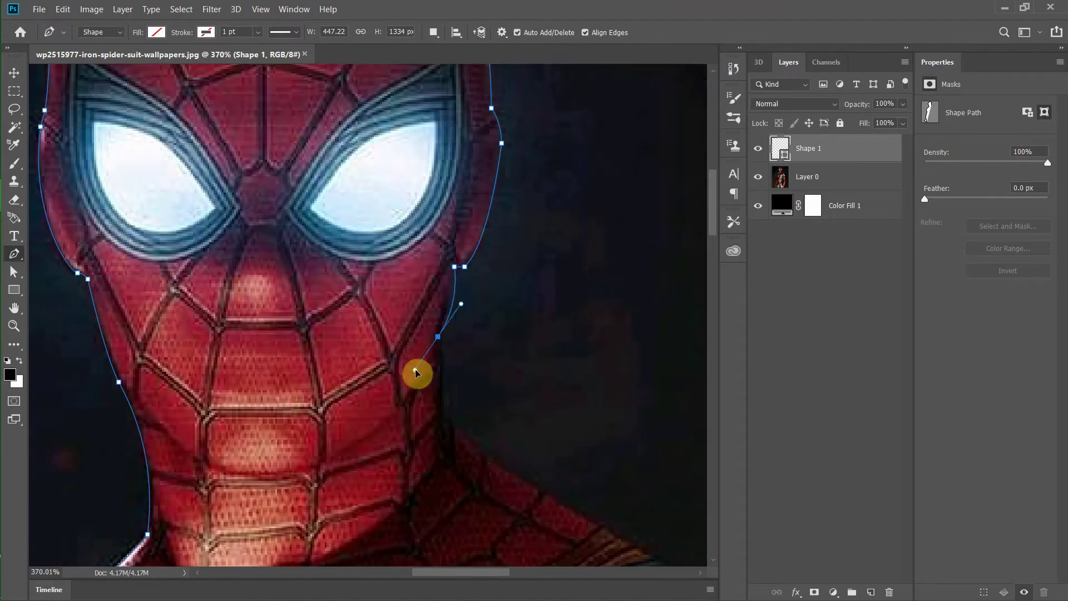
{"action": "scroll", "coordinate": [515, 472], "scroll_direction": "right", "scroll_amount": 3}
{"action": "scroll", "coordinate": [578, 470], "scroll_direction": "down", "scroll_amount": 4}
{"action": "scroll", "coordinate": [644, 469], "scroll_direction": "right", "scroll_amount": 5}
{"action": "left_click_drag", "start_coordinate": [291, 413], "coordinate": [478, 512]}
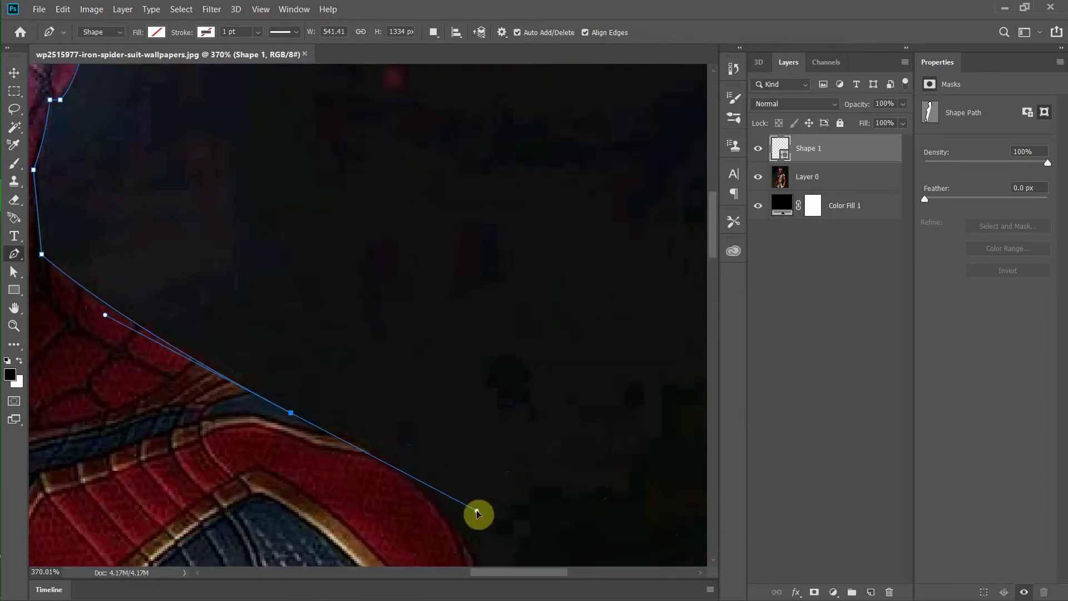
{"action": "scroll", "coordinate": [484, 382], "scroll_direction": "down", "scroll_amount": 5}
{"action": "left_click_drag", "start_coordinate": [477, 376], "coordinate": [502, 429]}
{"action": "scroll", "coordinate": [505, 467], "scroll_direction": "down", "scroll_amount": 5}
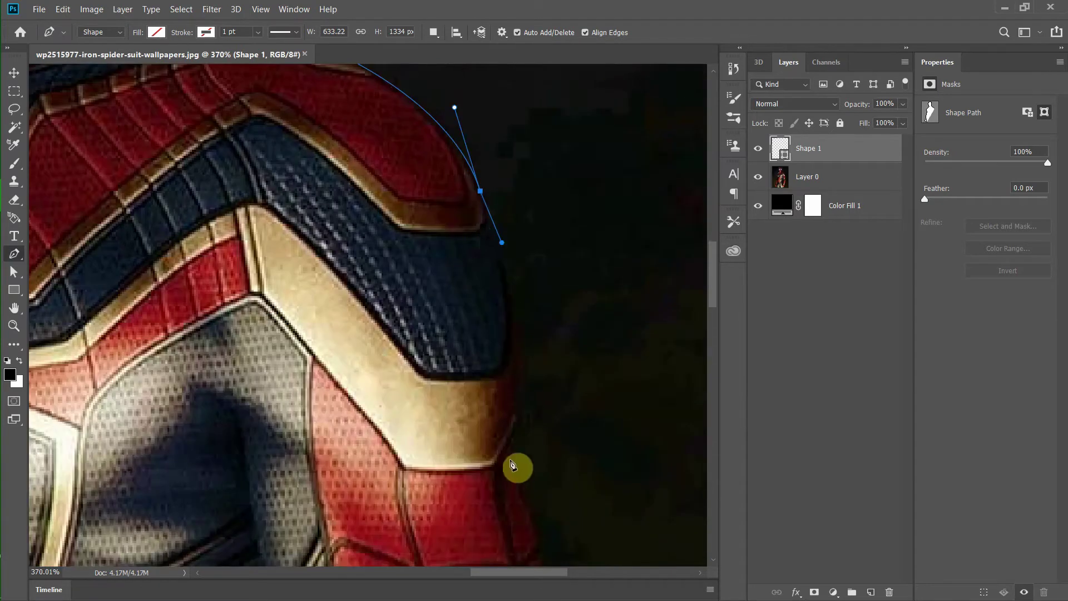
{"action": "left_click_drag", "start_coordinate": [507, 466], "coordinate": [483, 523]}
{"action": "scroll", "coordinate": [482, 524], "scroll_direction": "down", "scroll_amount": 3}
{"action": "scroll", "coordinate": [556, 389], "scroll_direction": "down", "scroll_amount": 2}
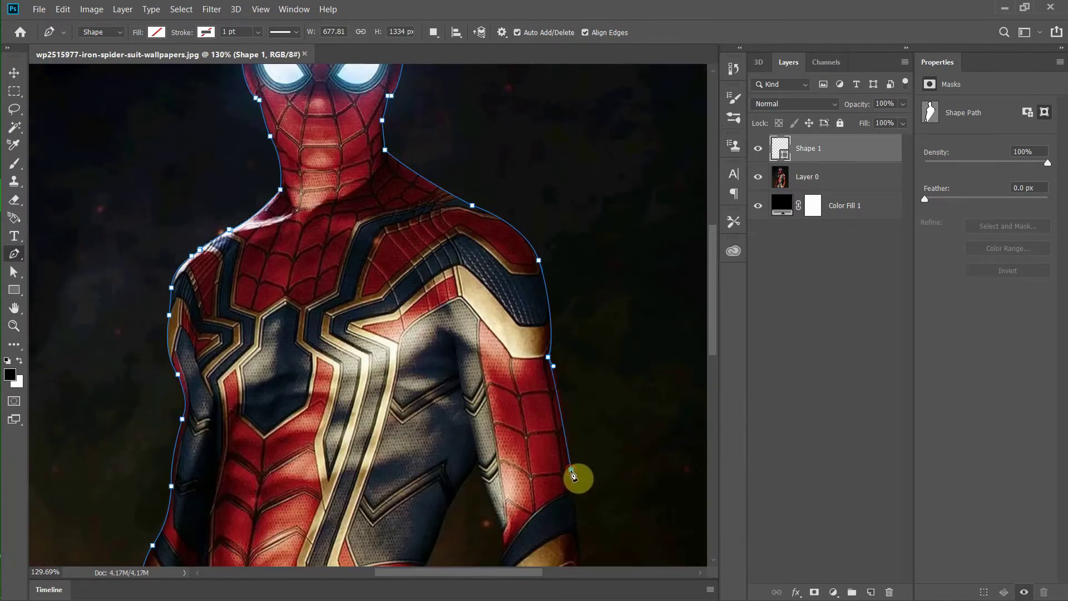
Step: Continue the outline along the forearm edge and lower arm
{"action": "left_click", "coordinate": [572, 470]}
{"action": "scroll", "coordinate": [575, 515], "scroll_direction": "up", "scroll_amount": 3}
{"action": "scroll", "coordinate": [592, 401], "scroll_direction": "down", "scroll_amount": 3}
{"action": "scroll", "coordinate": [580, 350], "scroll_direction": "up", "scroll_amount": 2}
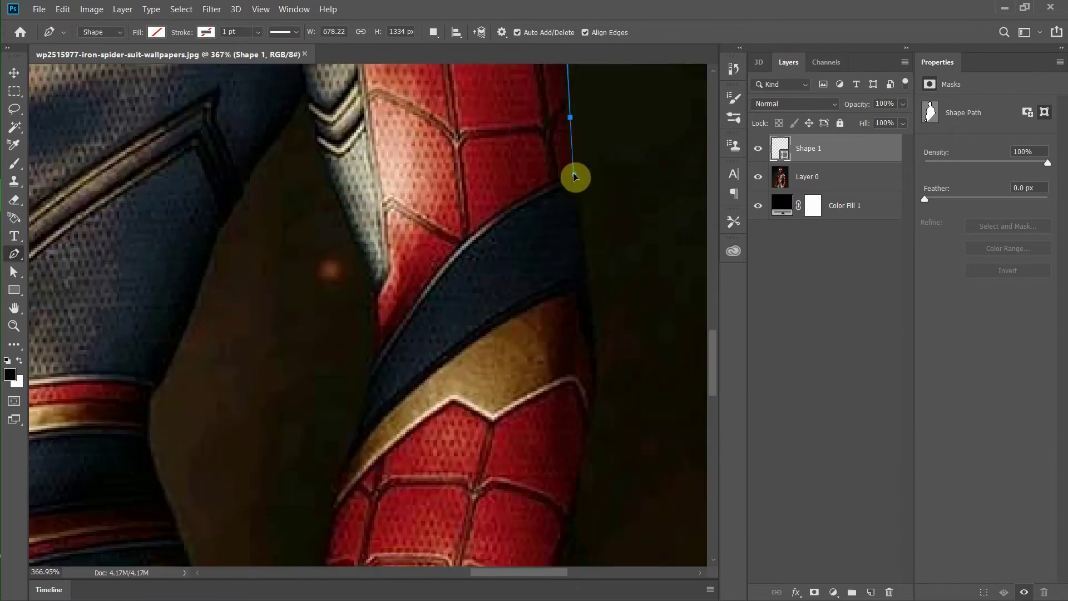
{"action": "scroll", "coordinate": [593, 334], "scroll_direction": "down", "scroll_amount": 3}
{"action": "left_click_drag", "start_coordinate": [572, 380], "coordinate": [578, 377]}
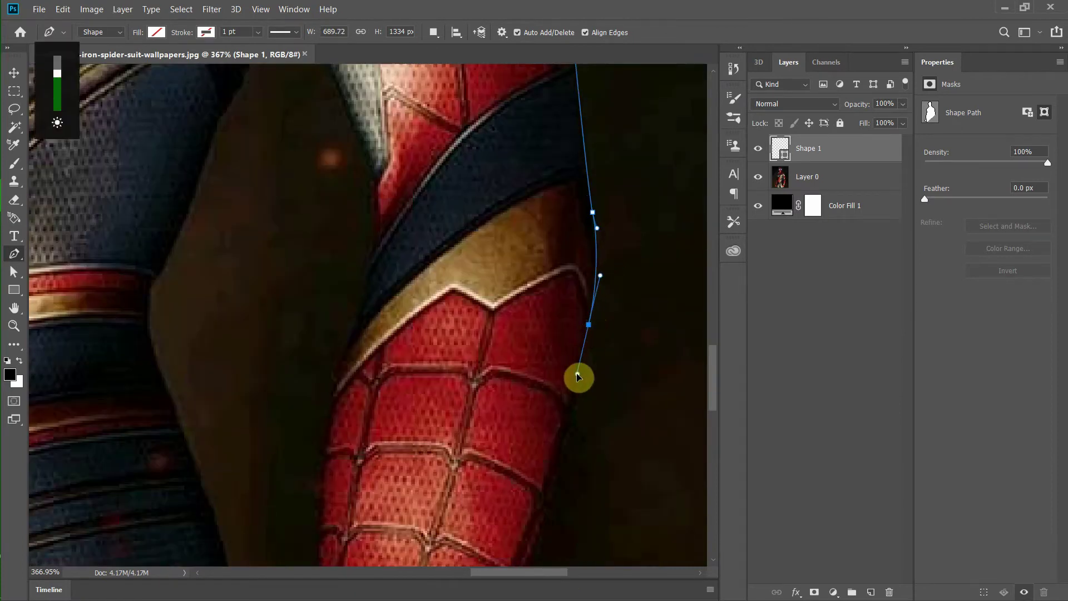
{"action": "scroll", "coordinate": [605, 389], "scroll_direction": "down", "scroll_amount": 4}
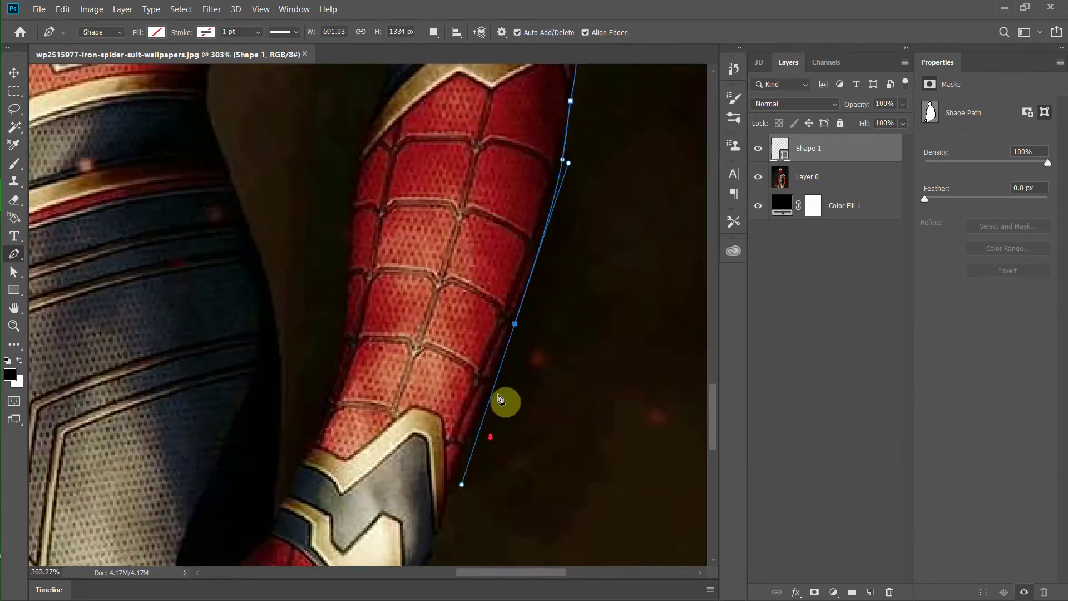
{"action": "left_click_drag", "start_coordinate": [506, 405], "coordinate": [456, 400]}
{"action": "scroll", "coordinate": [434, 412], "scroll_direction": "up", "scroll_amount": 3}
{"action": "scroll", "coordinate": [389, 377], "scroll_direction": "up", "scroll_amount": 2}
Step: Curve the outline around the fist
{"action": "mouse_move", "coordinate": [417, 305]}
{"action": "left_mouse_down"}
{"action": "mouse_move", "coordinate": [369, 445]}
{"action": "mouse_move", "coordinate": [315, 421]}
{"action": "left_mouse_up"}
{"action": "scroll", "coordinate": [388, 401], "scroll_direction": "up", "scroll_amount": 1}
{"action": "scroll", "coordinate": [388, 401], "scroll_direction": "down", "scroll_amount": 2}
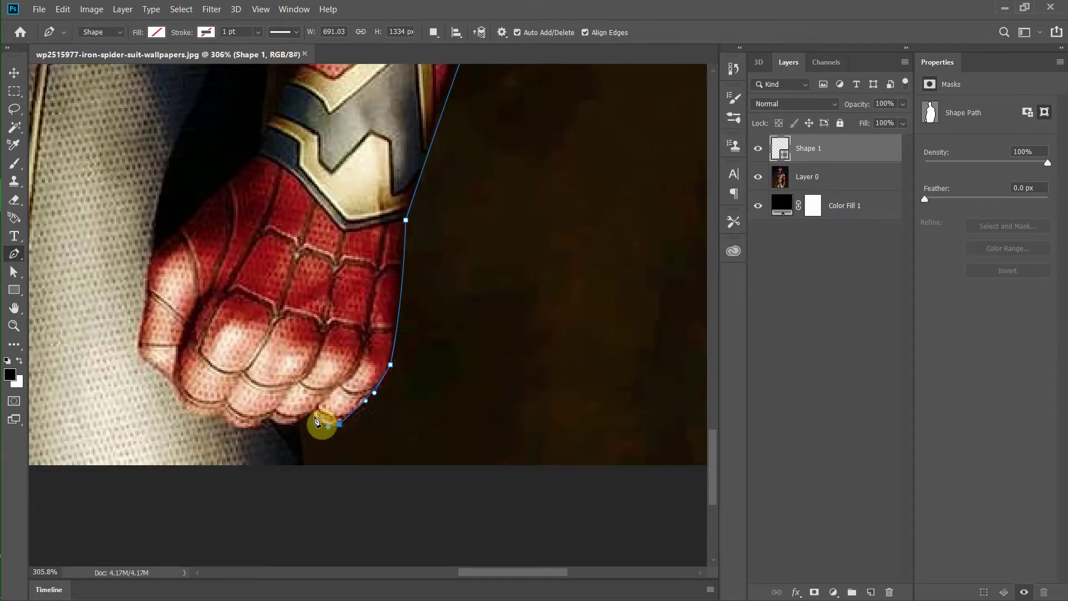
{"action": "scroll", "coordinate": [304, 428], "scroll_direction": "down", "scroll_amount": 1}
Step: Run anchors along the image's bottom edge and close the path at its start
{"action": "left_click", "coordinate": [310, 421]}
{"action": "scroll", "coordinate": [310, 421], "scroll_direction": "down", "scroll_amount": 2}
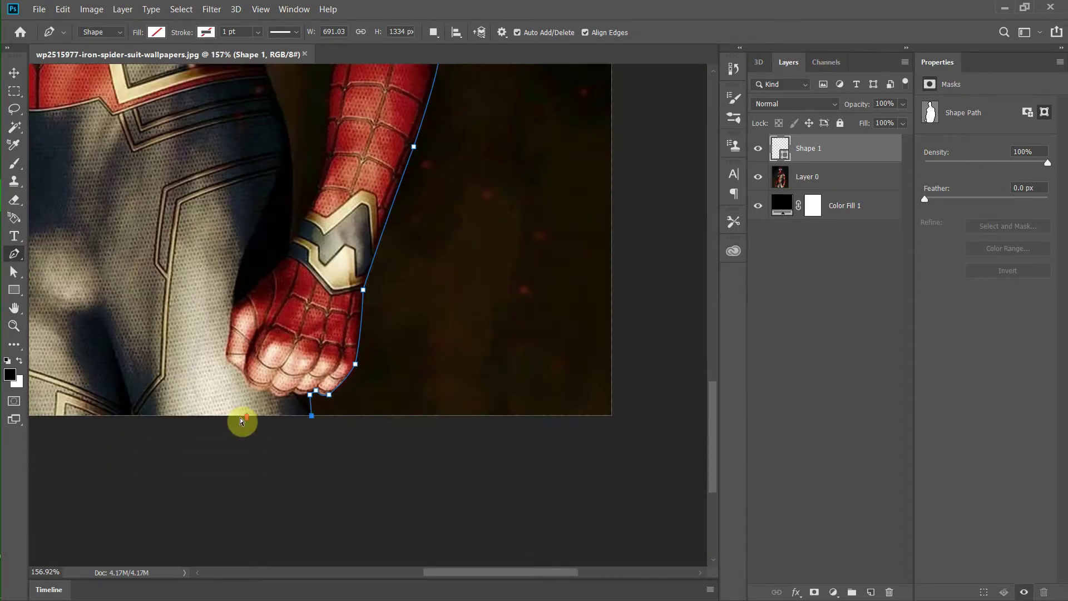
{"action": "scroll", "coordinate": [258, 439], "scroll_direction": "up", "scroll_amount": 2}
{"action": "left_click", "coordinate": [255, 429]}
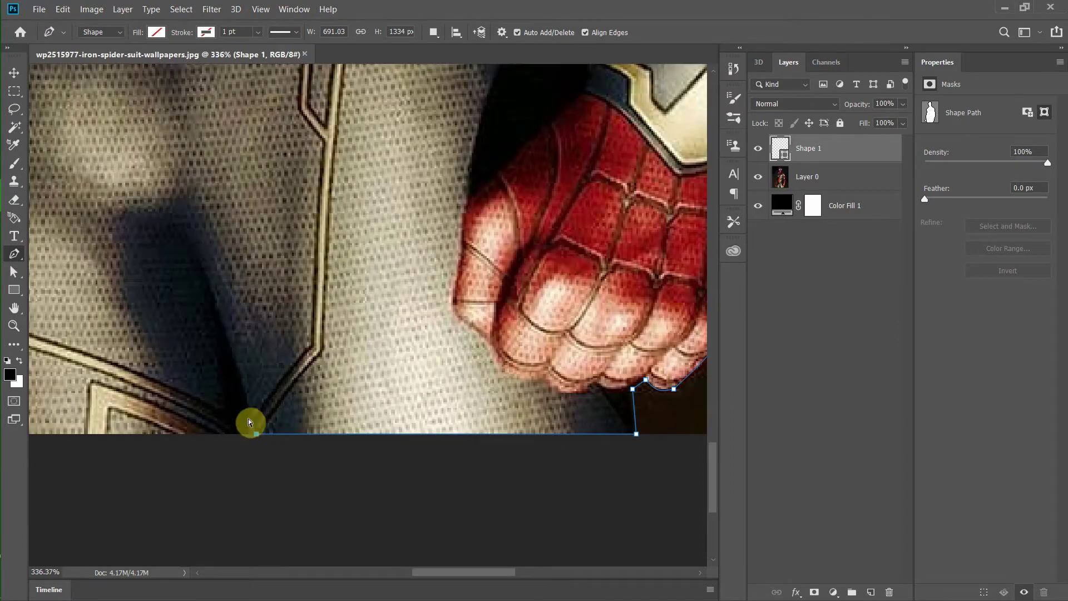
{"action": "scroll", "coordinate": [255, 439], "scroll_direction": "down", "scroll_amount": 1}
{"action": "scroll", "coordinate": [67, 439], "scroll_direction": "down", "scroll_amount": 1}
{"action": "left_click", "coordinate": [62, 436]}
{"action": "scroll", "coordinate": [207, 322], "scroll_direction": "down", "scroll_amount": 1}
{"action": "scroll", "coordinate": [207, 321], "scroll_direction": "down", "scroll_amount": 3}
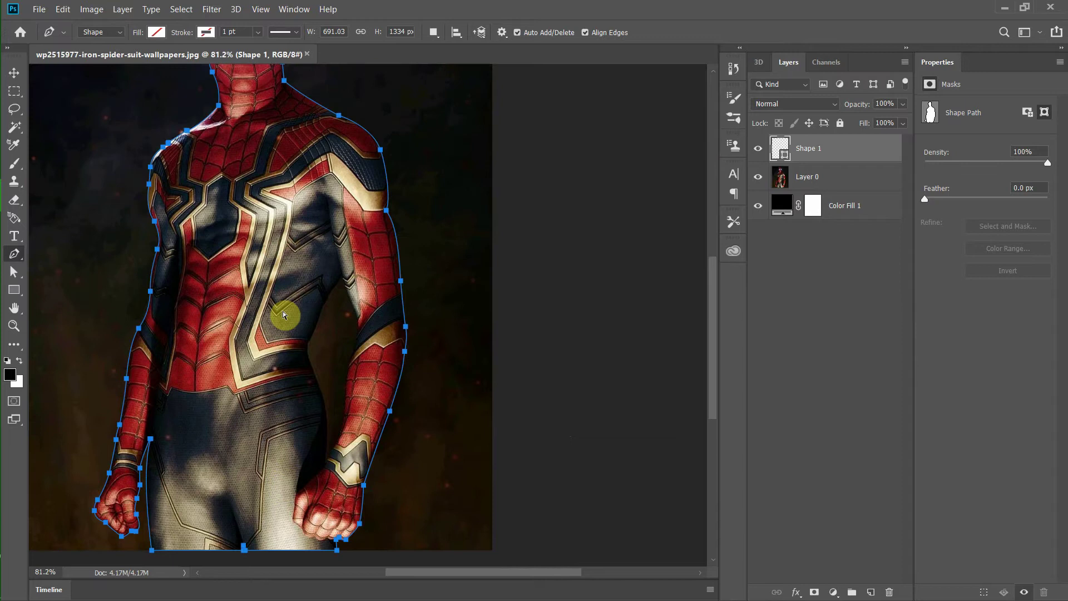
Step: Turn the path into a selection, put the figure on a new layer, and delete Shape 1
{"action": "key", "text": "ctrl+Return"}
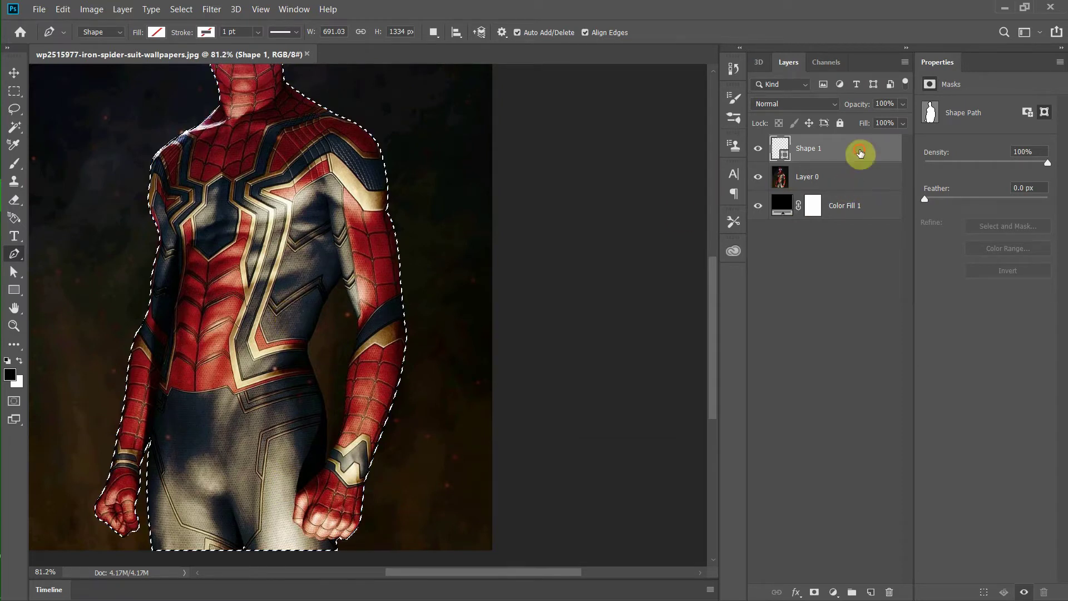
{"action": "key", "text": "ctrl+shift+alt+n"}
{"action": "key", "text": "ctrl+shift+alt+e"}
{"action": "key", "text": "ctrl+d"}
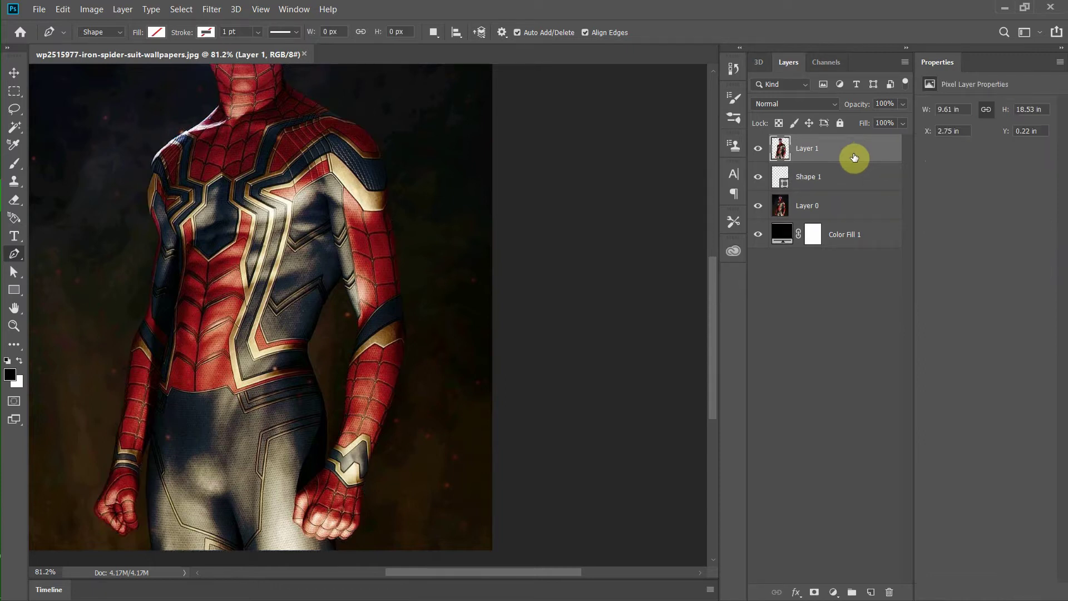
{"action": "left_click", "coordinate": [846, 180]}
{"action": "key", "text": "Delete"}
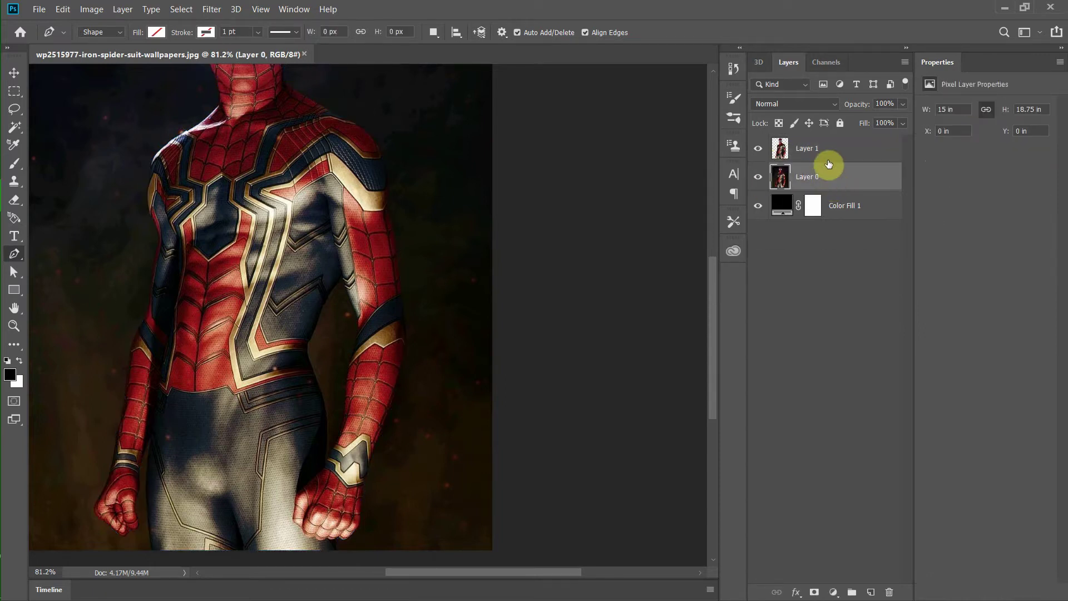
Step: Select Layer 1 and hide Layer 0 so the figure sits on black
{"action": "left_click", "coordinate": [832, 152]}
{"action": "left_click", "coordinate": [758, 179]}
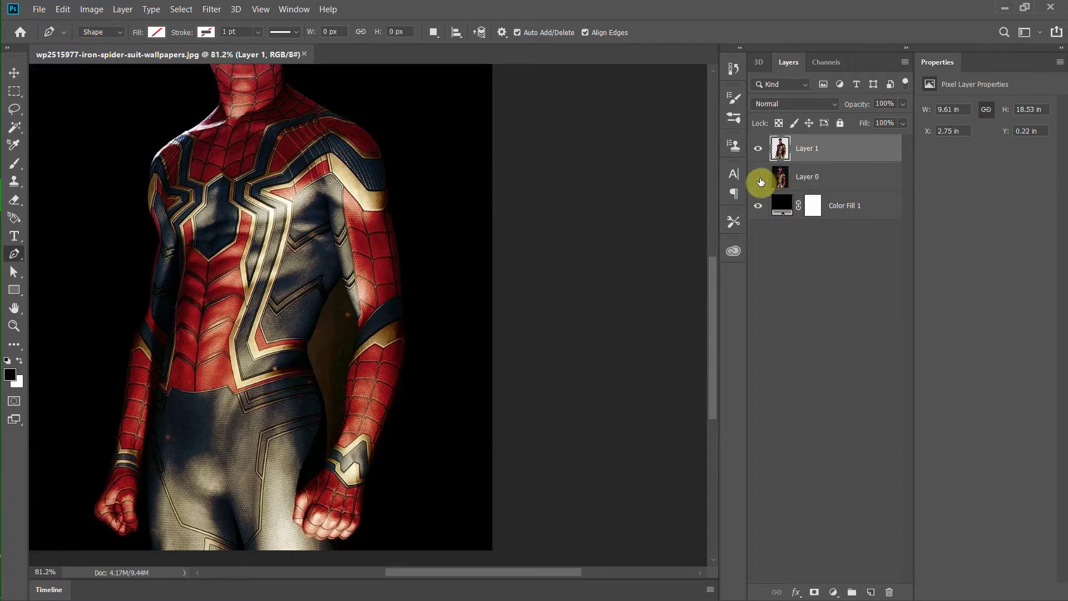
{"action": "left_click", "coordinate": [760, 180]}
{"action": "left_click", "coordinate": [758, 179]}
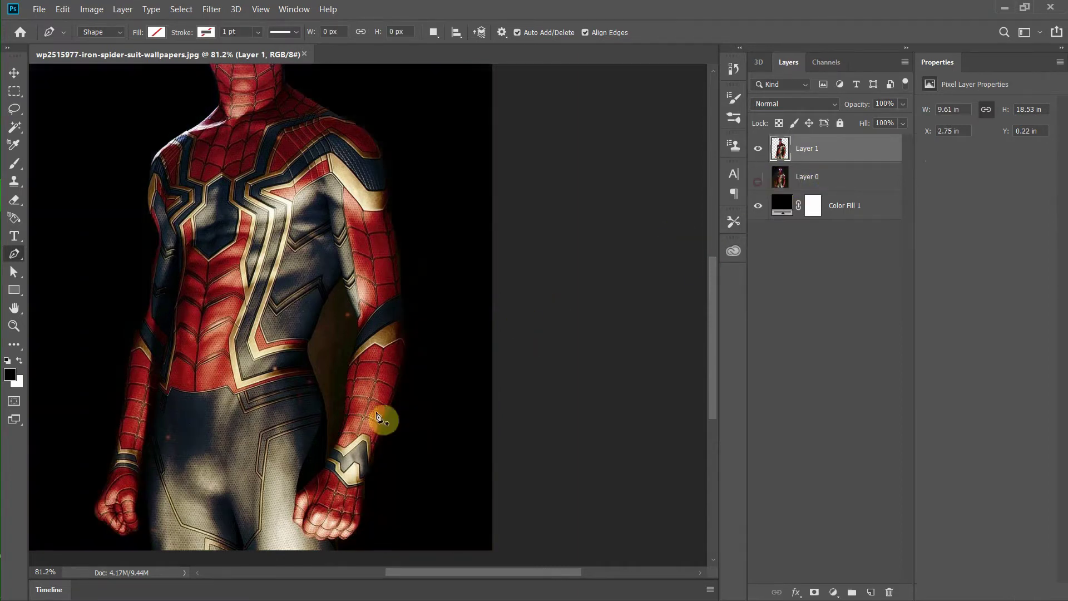
{"action": "scroll", "coordinate": [300, 458], "scroll_direction": "up", "scroll_amount": 3}
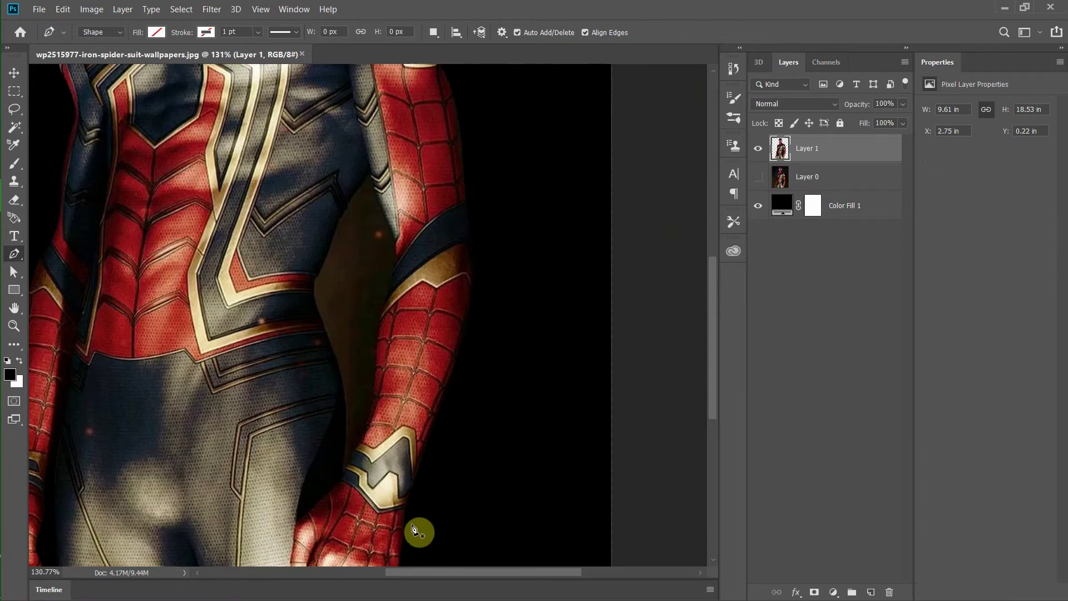
{"action": "scroll", "coordinate": [414, 531], "scroll_direction": "up", "scroll_amount": 2}
Step: Start a pen path in the arm gap, tracing along the waist and torso edge
{"action": "left_click", "coordinate": [415, 495]}
{"action": "scroll", "coordinate": [426, 417], "scroll_direction": "down", "scroll_amount": 1}
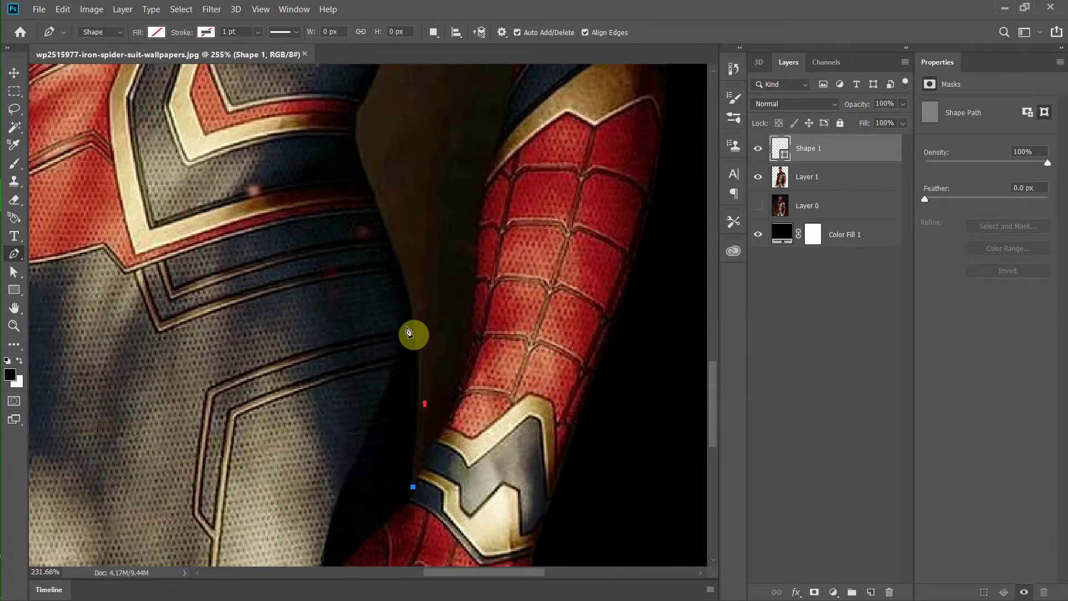
{"action": "scroll", "coordinate": [385, 289], "scroll_direction": "up", "scroll_amount": 1}
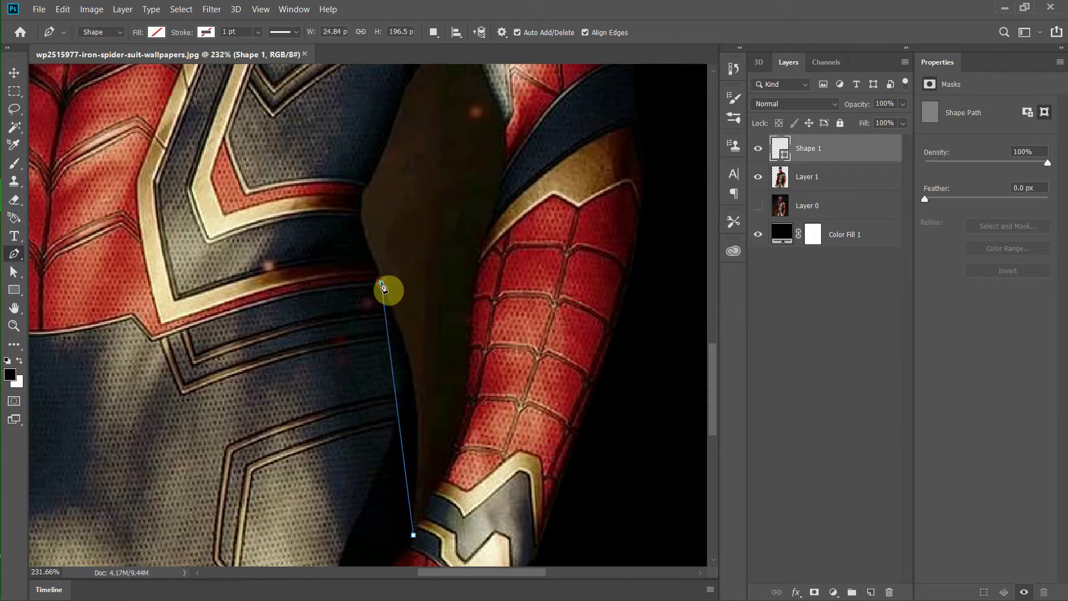
{"action": "left_click_drag", "start_coordinate": [381, 282], "coordinate": [326, 186]}
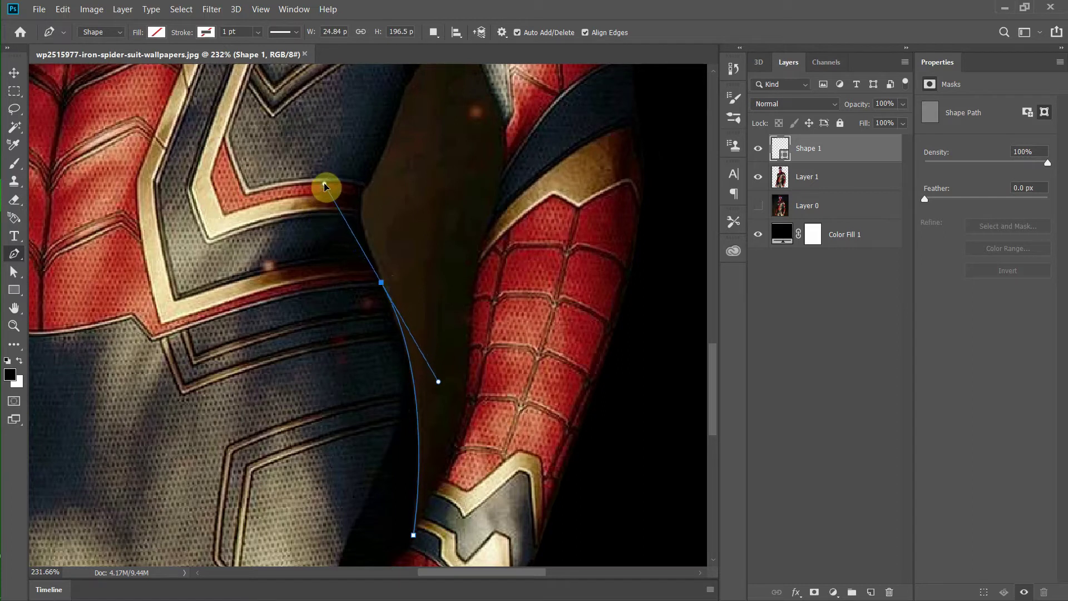
{"action": "scroll", "coordinate": [371, 243], "scroll_direction": "up", "scroll_amount": 2}
{"action": "mouse_move", "coordinate": [361, 317]}
{"action": "left_mouse_down"}
{"action": "mouse_move", "coordinate": [362, 289]}
{"action": "mouse_move", "coordinate": [426, 263]}
{"action": "left_mouse_up"}
{"action": "left_click", "coordinate": [405, 171]}
{"action": "scroll", "coordinate": [405, 171], "scroll_direction": "up", "scroll_amount": 5}
{"action": "left_click", "coordinate": [390, 345]}
{"action": "left_click", "coordinate": [407, 308]}
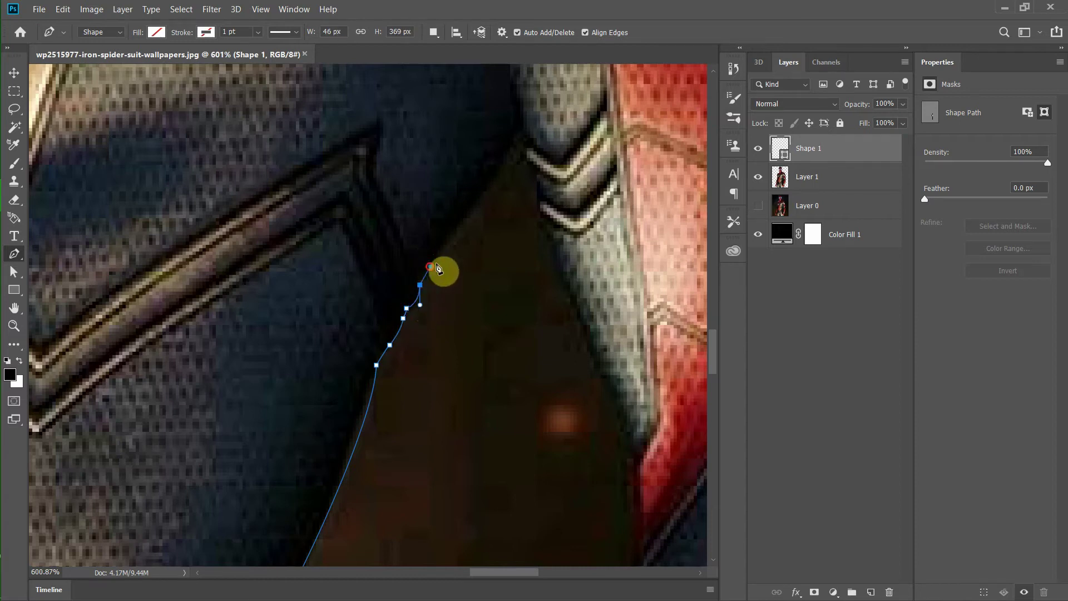
Step: Continue the outline up the torso to the top of the gap and back down
{"action": "left_click_drag", "start_coordinate": [480, 201], "coordinate": [502, 172]}
{"action": "scroll", "coordinate": [525, 226], "scroll_direction": "down", "scroll_amount": 2}
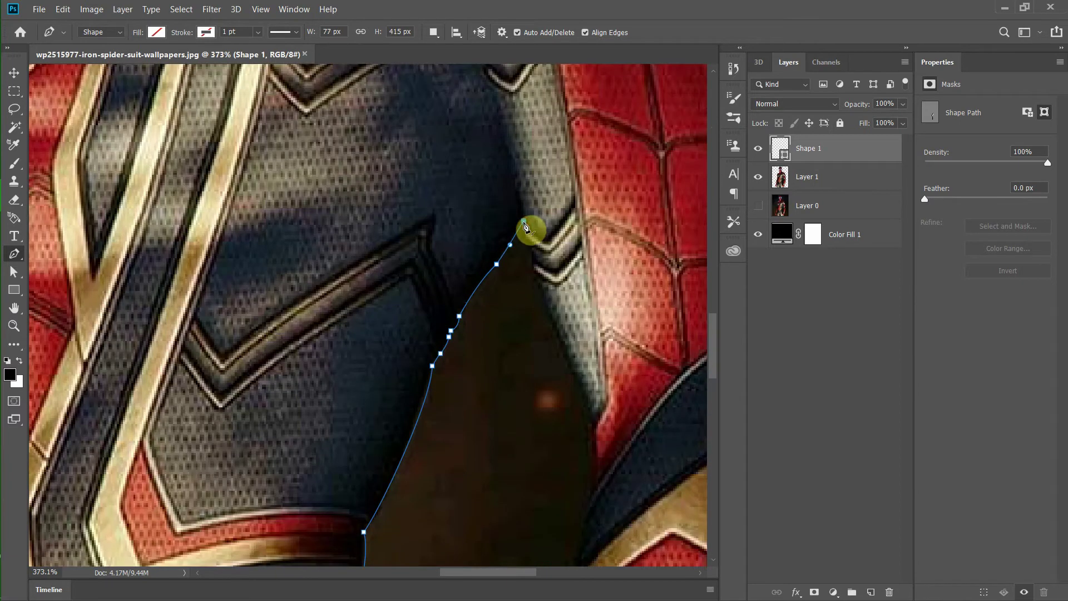
{"action": "left_click", "coordinate": [586, 398]}
{"action": "scroll", "coordinate": [638, 494], "scroll_direction": "down", "scroll_amount": 5}
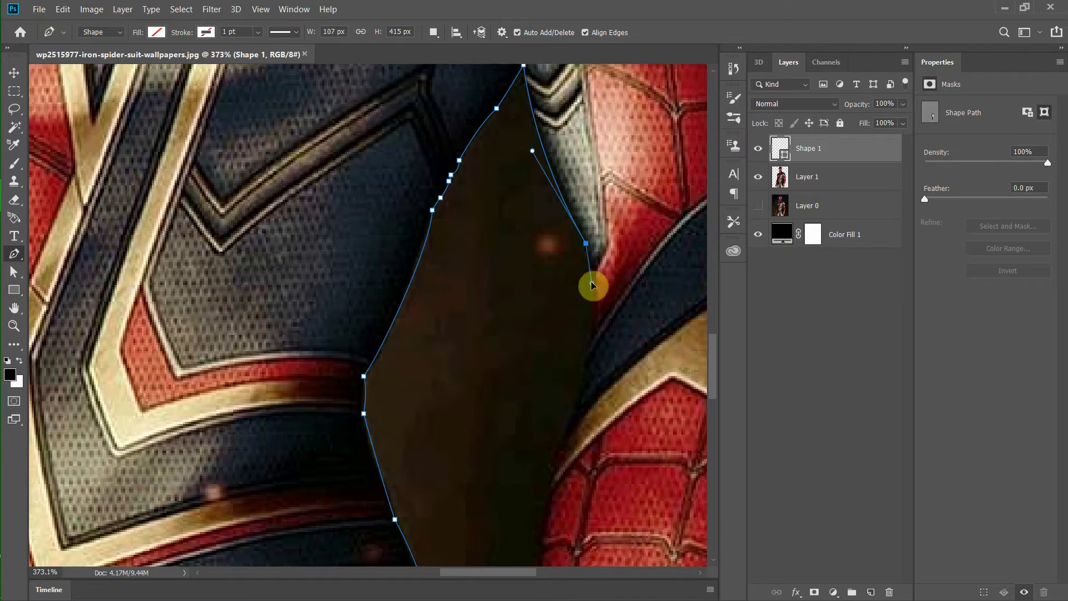
{"action": "scroll", "coordinate": [591, 283], "scroll_direction": "down", "scroll_amount": 2}
{"action": "left_click_drag", "start_coordinate": [573, 355], "coordinate": [556, 448]}
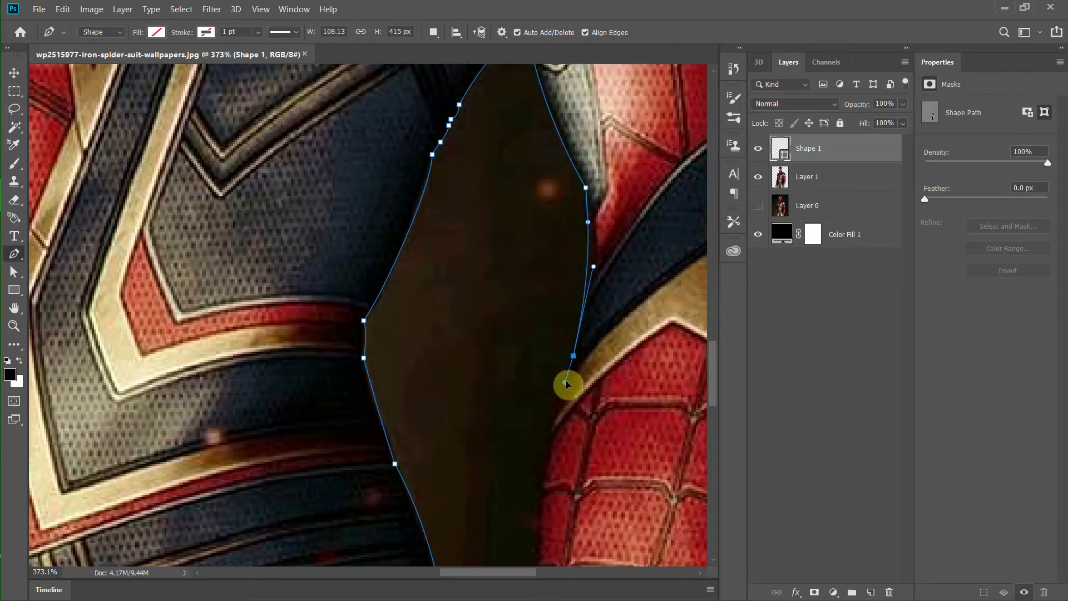
{"action": "scroll", "coordinate": [567, 384], "scroll_direction": "down", "scroll_amount": 5}
{"action": "scroll", "coordinate": [567, 384], "scroll_direction": "down", "scroll_amount": 5}
{"action": "scroll", "coordinate": [573, 395], "scroll_direction": "down", "scroll_amount": 2}
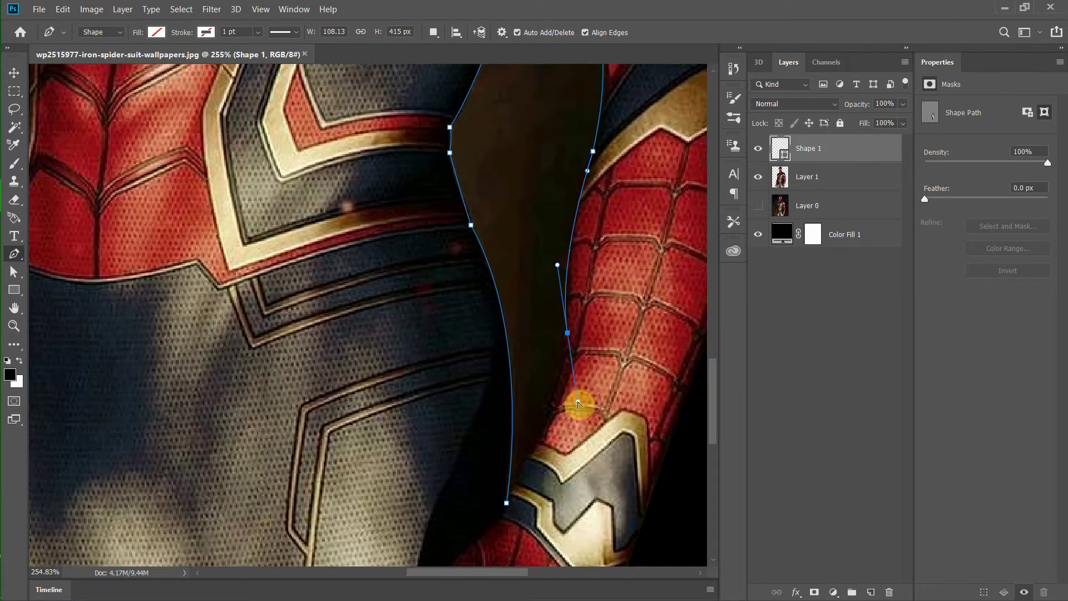
Step: Close the gap path, load it as a selection, and delete it from Layer 1
{"action": "left_click", "coordinate": [506, 502]}
{"action": "scroll", "coordinate": [454, 499], "scroll_direction": "down", "scroll_amount": 3}
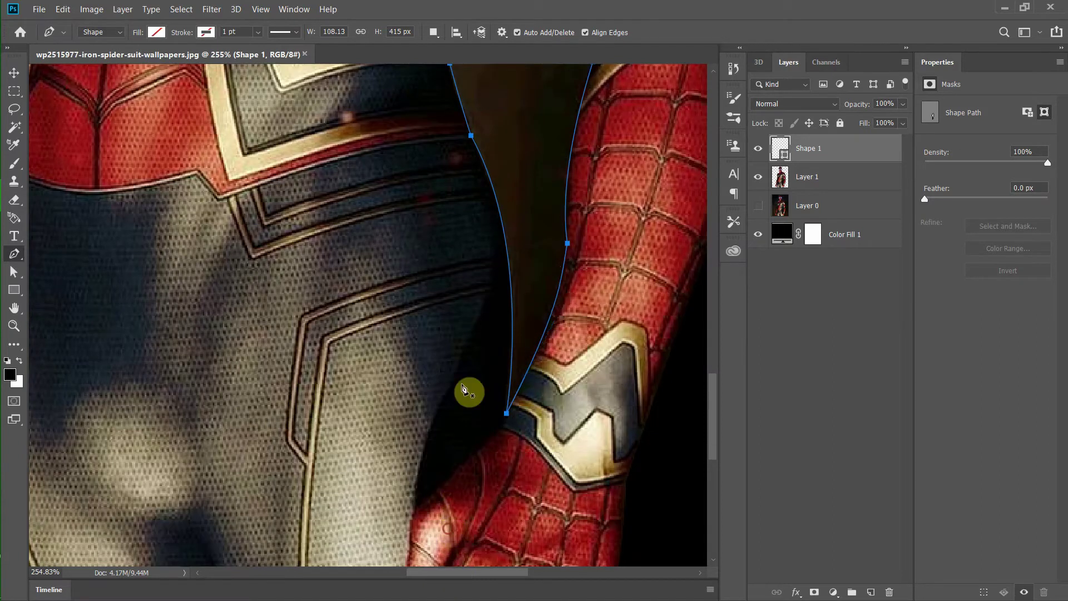
{"action": "scroll", "coordinate": [467, 388], "scroll_direction": "down", "scroll_amount": 3}
{"action": "scroll", "coordinate": [503, 351], "scroll_direction": "down", "scroll_amount": 3}
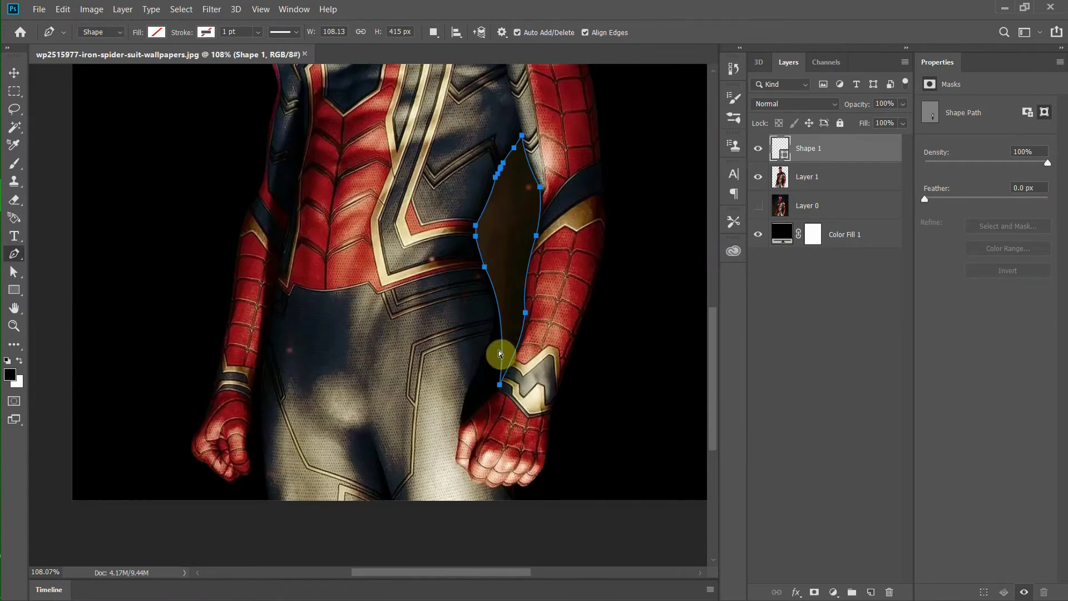
{"action": "scroll", "coordinate": [499, 354], "scroll_direction": "up", "scroll_amount": 5}
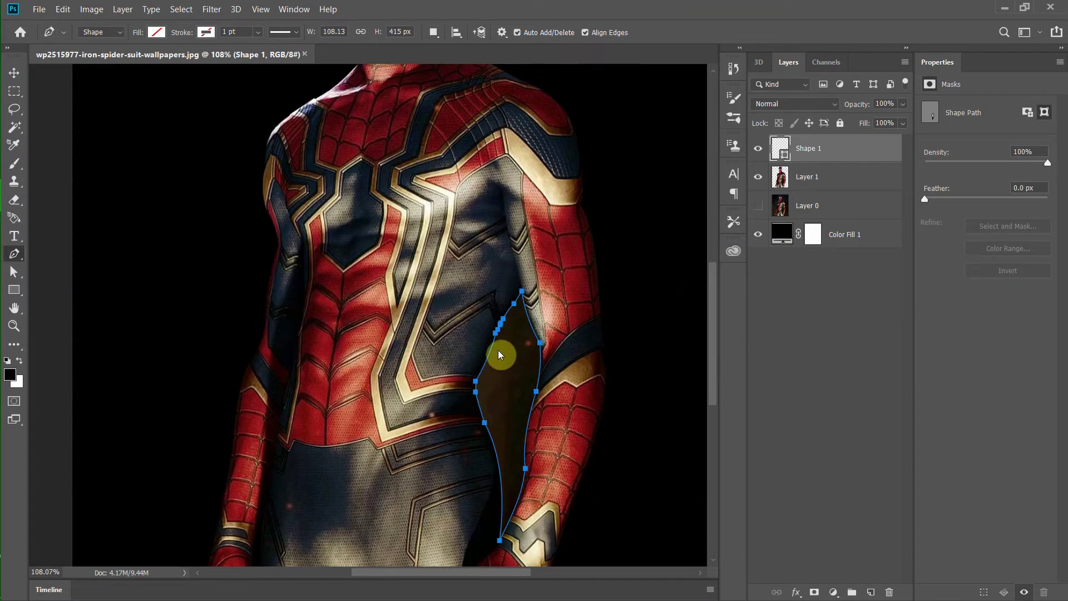
{"action": "key", "text": "ctrl+Return"}
{"action": "key", "text": "Delete"}
{"action": "left_click", "coordinate": [544, 241]}
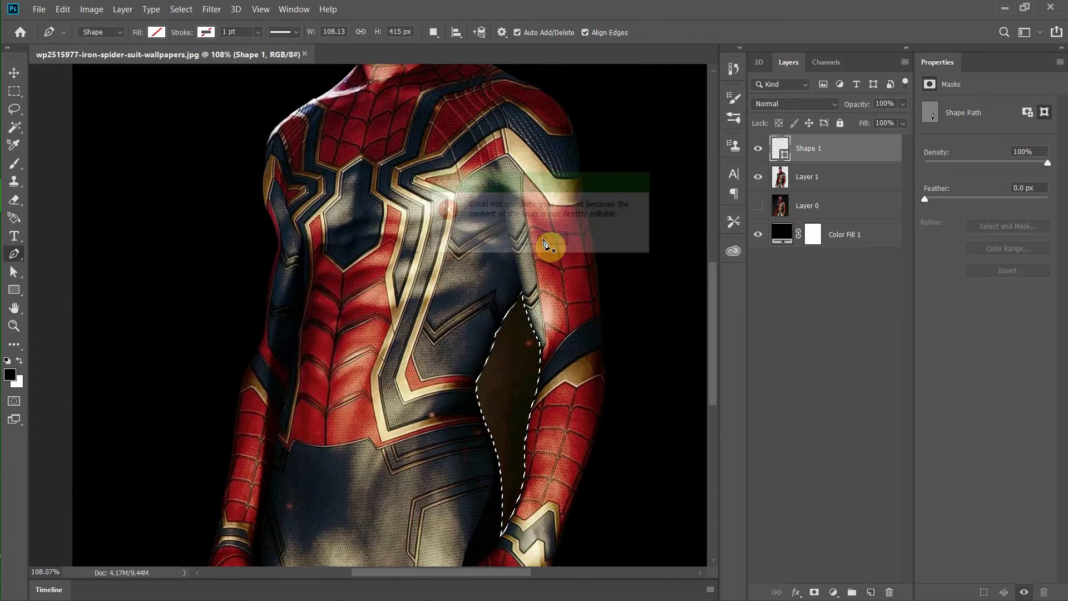
{"action": "left_click", "coordinate": [866, 177]}
Step: Fill the selected gap with black
{"action": "key", "text": "Delete"}
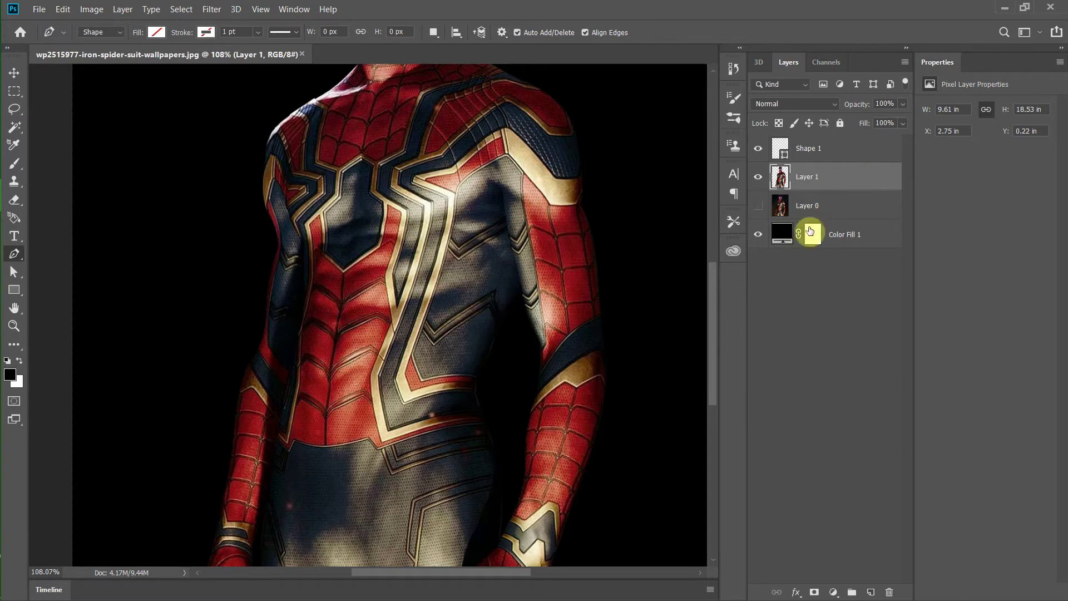
{"action": "scroll", "coordinate": [588, 400], "scroll_direction": "down", "scroll_amount": 2}
{"action": "scroll", "coordinate": [593, 395], "scroll_direction": "down", "scroll_amount": 1}
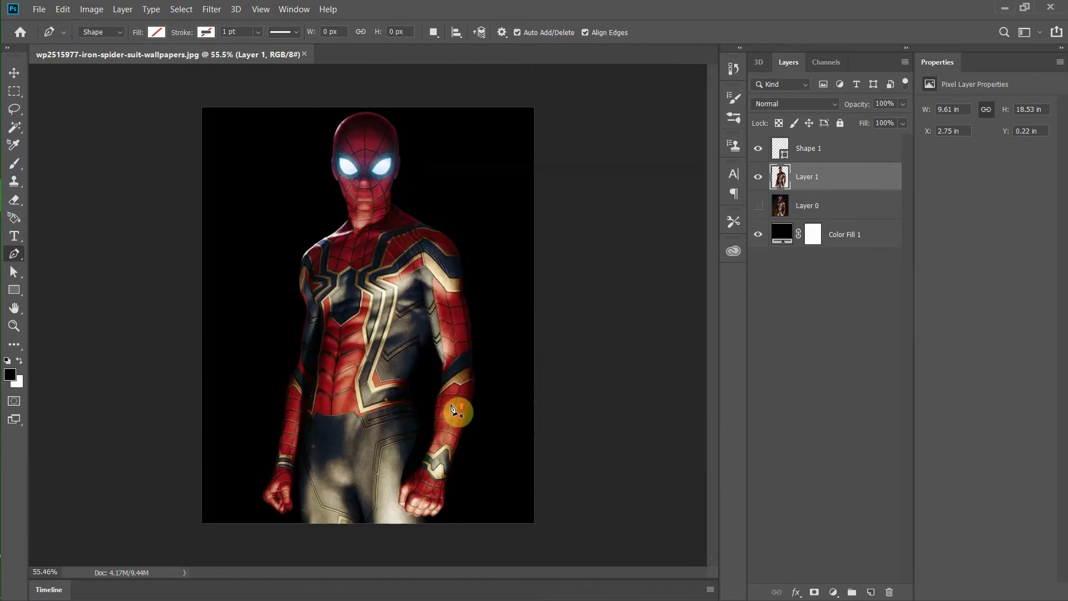
{"action": "scroll", "coordinate": [332, 422], "scroll_direction": "up", "scroll_amount": 4}
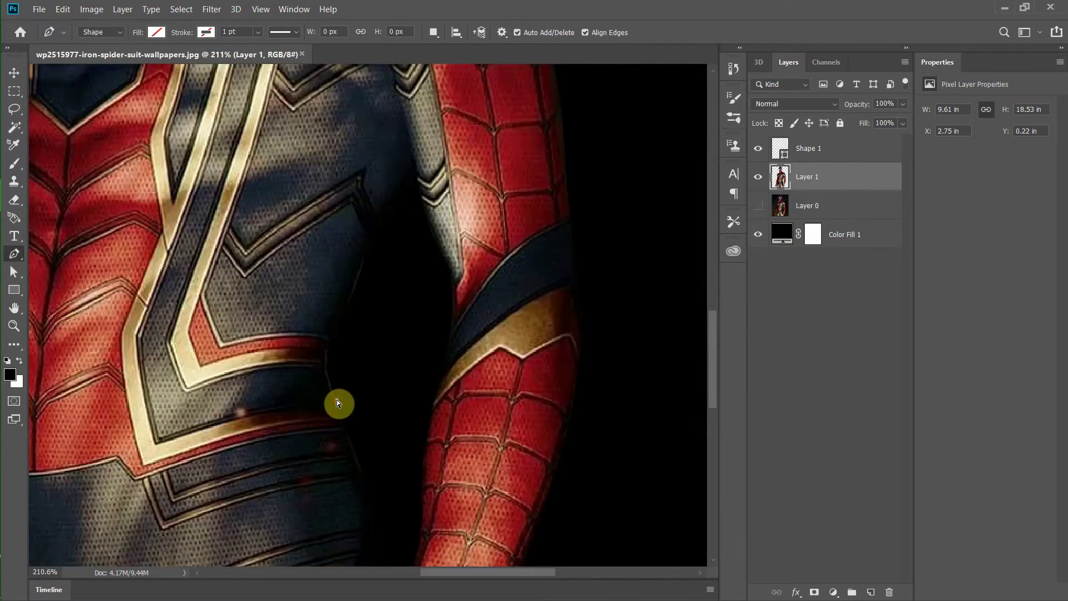
{"action": "scroll", "coordinate": [336, 400], "scroll_direction": "down", "scroll_amount": 3}
{"action": "scroll", "coordinate": [615, 312], "scroll_direction": "up", "scroll_amount": 3}
{"action": "scroll", "coordinate": [615, 312], "scroll_direction": "up", "scroll_amount": 1}
Step: Reopen the Shape 1 outline, add waist and torso-edge points, close it, and load it as a selection
{"action": "left_click", "coordinate": [779, 150]}
{"action": "scroll", "coordinate": [482, 265], "scroll_direction": "up", "scroll_amount": 3}
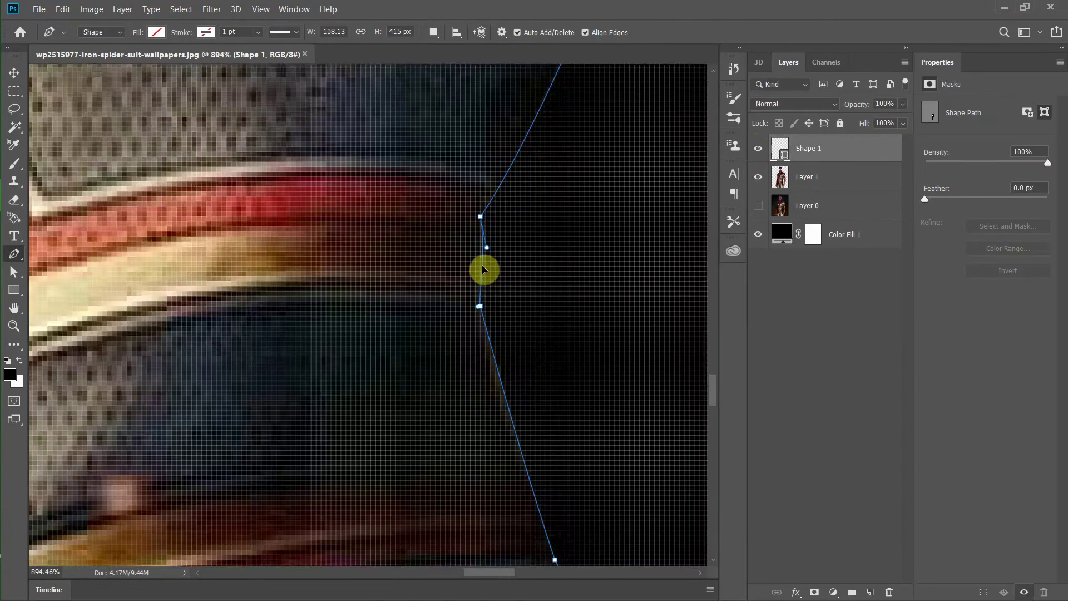
{"action": "scroll", "coordinate": [481, 269], "scroll_direction": "down", "scroll_amount": 3}
{"action": "left_click_drag", "start_coordinate": [499, 312], "coordinate": [496, 284]}
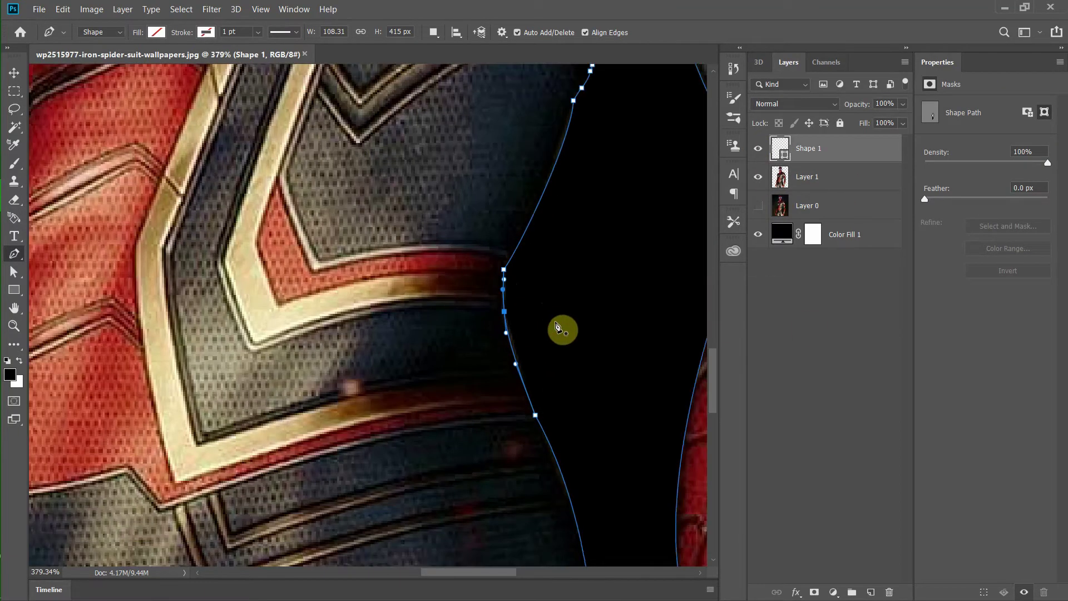
{"action": "scroll", "coordinate": [575, 419], "scroll_direction": "up", "scroll_amount": 1}
{"action": "left_click", "coordinate": [757, 177]}
{"action": "scroll", "coordinate": [529, 303], "scroll_direction": "up", "scroll_amount": 1}
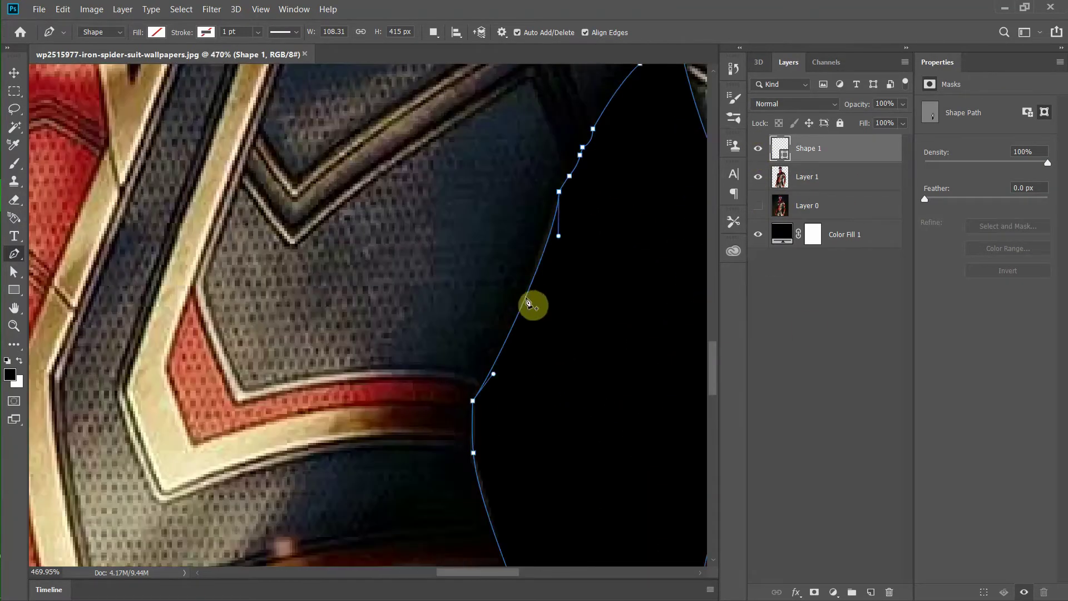
{"action": "scroll", "coordinate": [530, 281], "scroll_direction": "down", "scroll_amount": 3}
{"action": "scroll", "coordinate": [541, 442], "scroll_direction": "up", "scroll_amount": 3}
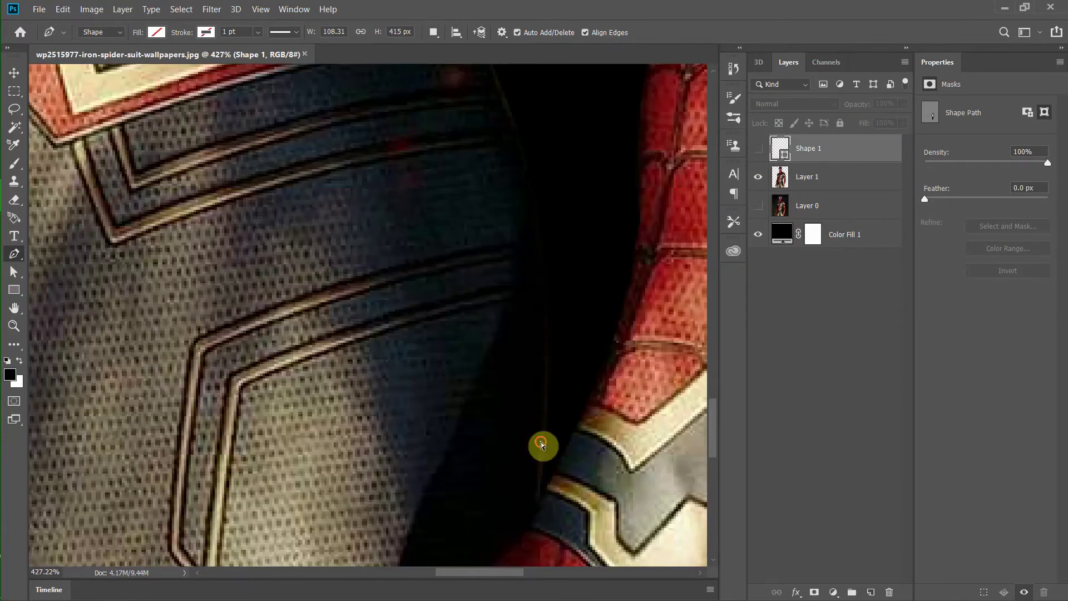
{"action": "left_click", "coordinate": [533, 512]}
{"action": "key", "text": "ctrl+Return"}
Step: Start a new outline at the gold stripe corner, curving around its bend and along the shoulder stripe
{"action": "scroll", "coordinate": [416, 423], "scroll_direction": "up", "scroll_amount": 3}
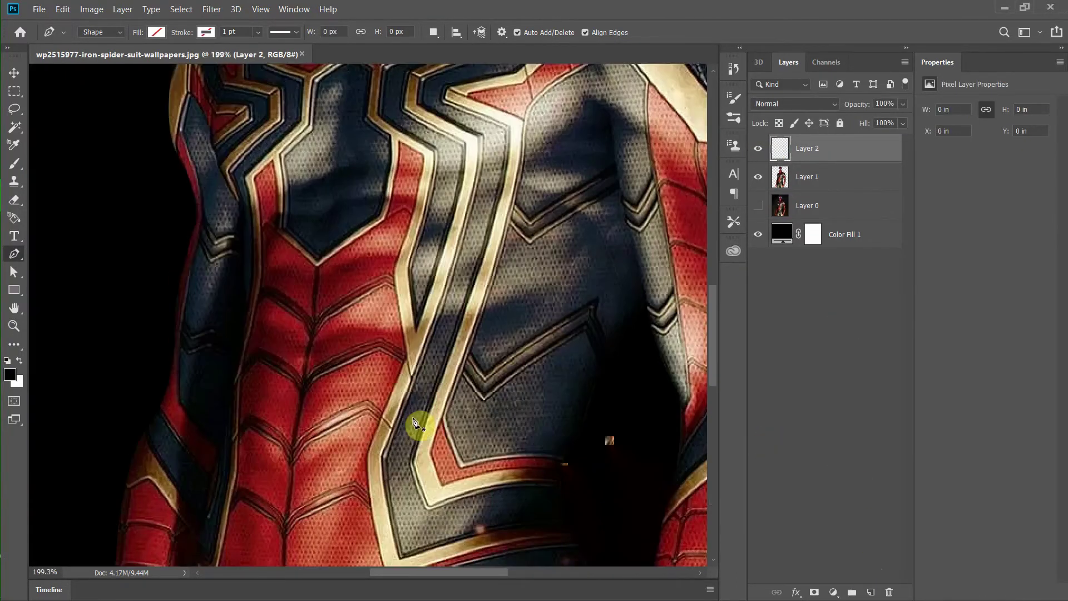
{"action": "scroll", "coordinate": [417, 423], "scroll_direction": "up", "scroll_amount": 3}
{"action": "left_click", "coordinate": [557, 339]}
{"action": "scroll", "coordinate": [202, 401], "scroll_direction": "up", "scroll_amount": 3}
{"action": "left_click", "coordinate": [329, 406]}
{"action": "scroll", "coordinate": [330, 406], "scroll_direction": "up", "scroll_amount": 2}
{"action": "left_click_drag", "start_coordinate": [305, 361], "coordinate": [287, 328]}
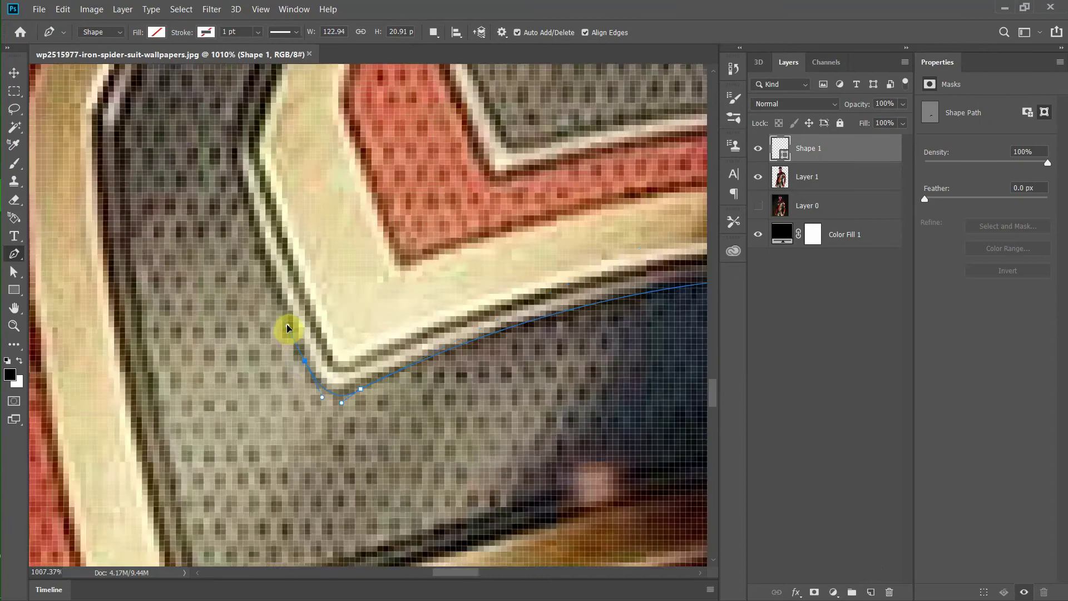
{"action": "scroll", "coordinate": [287, 328], "scroll_direction": "down", "scroll_amount": 3}
{"action": "scroll", "coordinate": [298, 369], "scroll_direction": "down", "scroll_amount": 2}
{"action": "scroll", "coordinate": [439, 285], "scroll_direction": "up", "scroll_amount": 2}
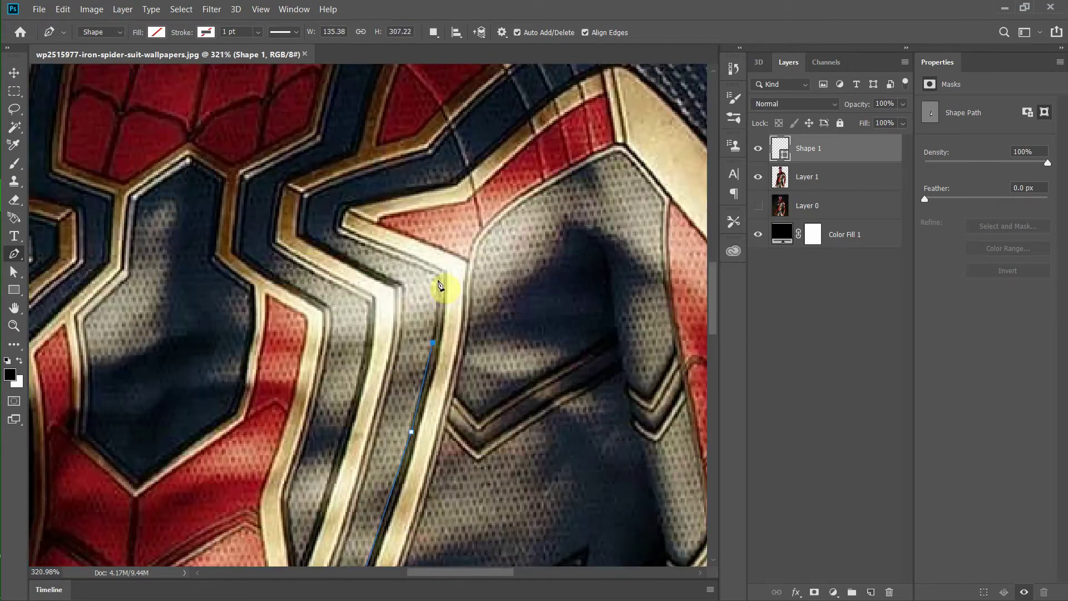
{"action": "left_click", "coordinate": [439, 285]}
{"action": "scroll", "coordinate": [440, 285], "scroll_direction": "up", "scroll_amount": 2}
{"action": "left_click_drag", "start_coordinate": [259, 269], "coordinate": [124, 221]}
{"action": "scroll", "coordinate": [465, 322], "scroll_direction": "down", "scroll_amount": 2}
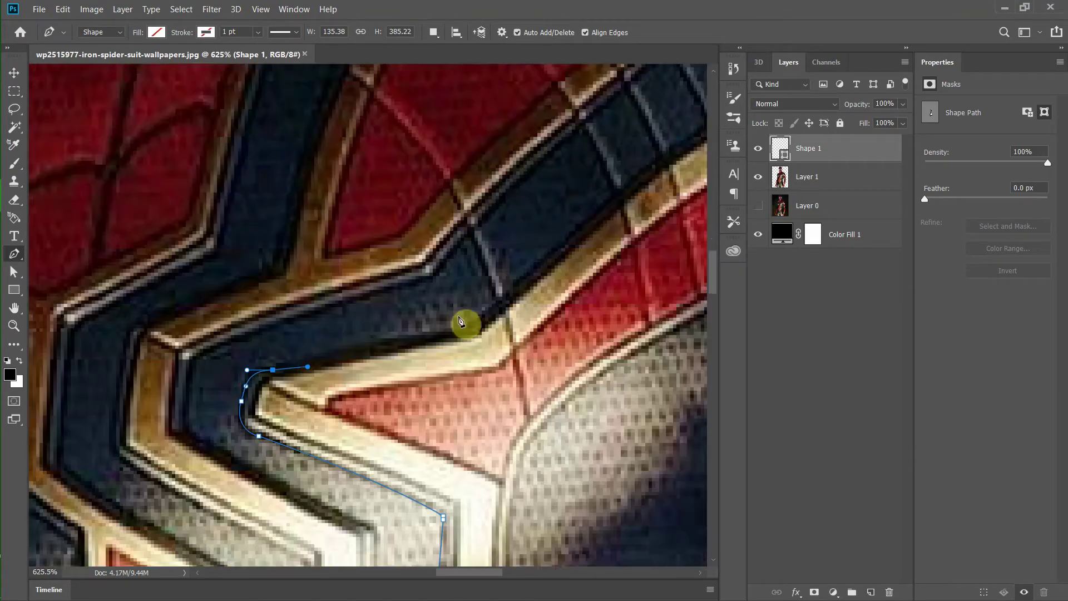
{"action": "scroll", "coordinate": [502, 285], "scroll_direction": "up", "scroll_amount": 2}
{"action": "left_click_drag", "start_coordinate": [445, 357], "coordinate": [529, 368]}
{"action": "scroll", "coordinate": [529, 372], "scroll_direction": "down", "scroll_amount": 2}
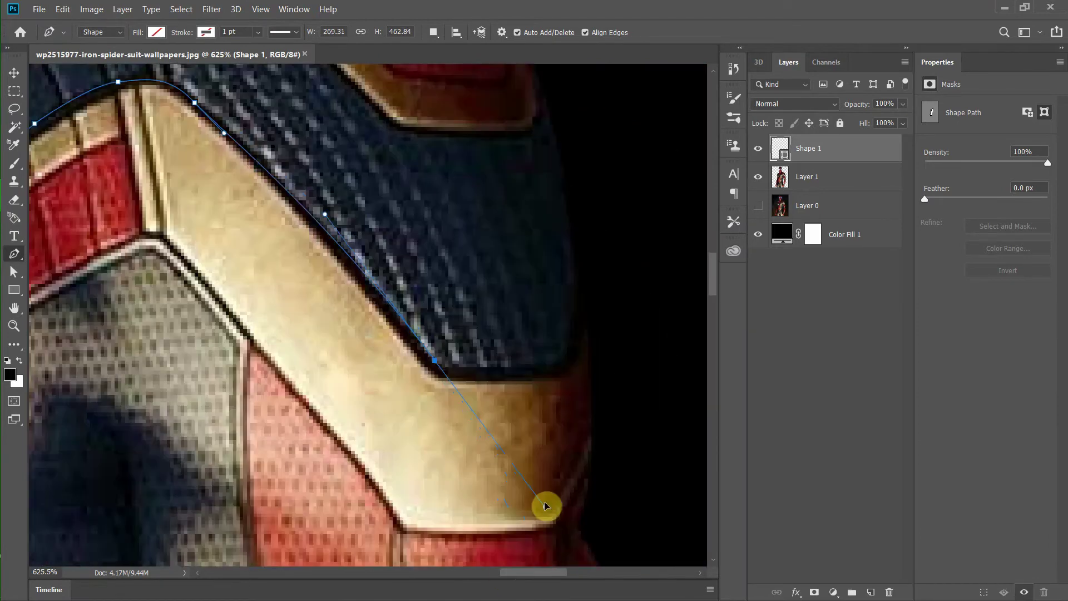
{"action": "scroll", "coordinate": [225, 292], "scroll_direction": "up", "scroll_amount": 2}
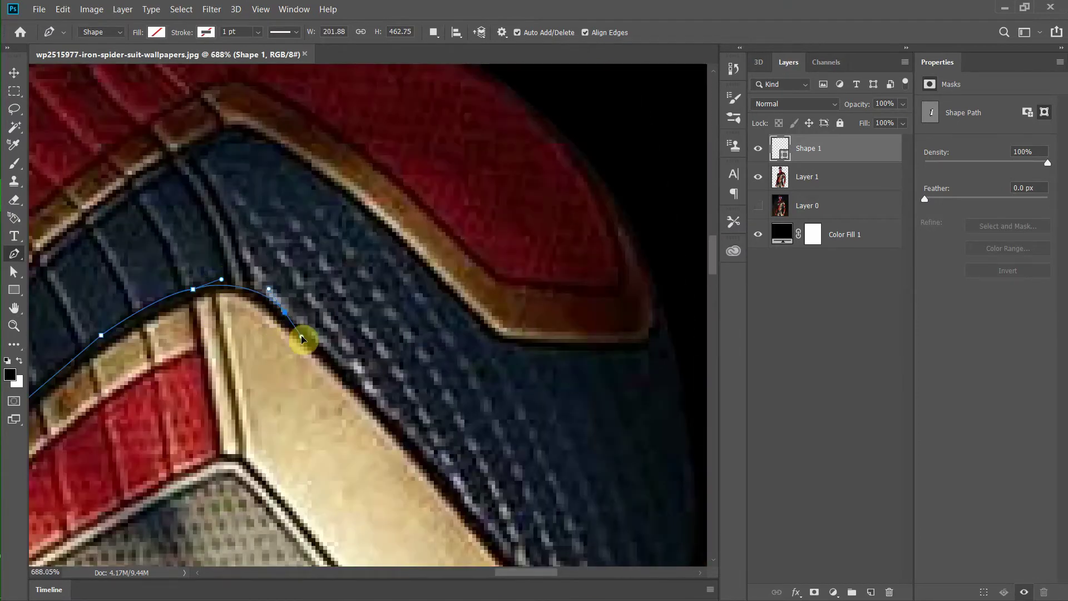
{"action": "scroll", "coordinate": [303, 339], "scroll_direction": "down", "scroll_amount": 3}
Step: Trace the blue panel's lower corner, outer edge and top edge with anchors
{"action": "left_click", "coordinate": [531, 382]}
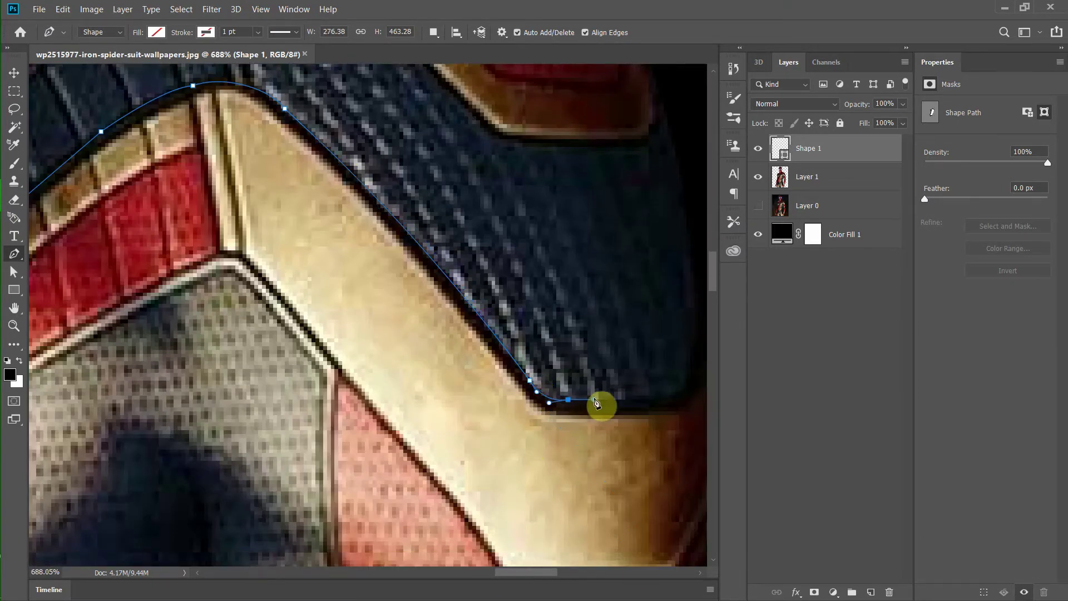
{"action": "scroll", "coordinate": [648, 403], "scroll_direction": "down", "scroll_amount": 2}
{"action": "scroll", "coordinate": [648, 403], "scroll_direction": "up", "scroll_amount": 2}
{"action": "left_click", "coordinate": [648, 401]}
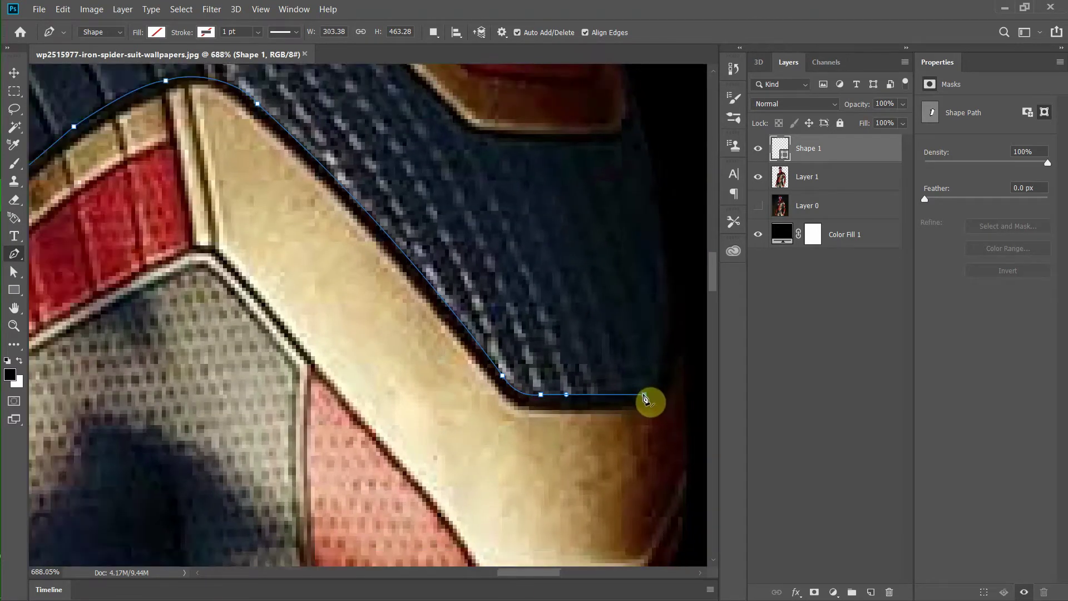
{"action": "scroll", "coordinate": [649, 401], "scroll_direction": "down", "scroll_amount": 1}
{"action": "left_click_drag", "start_coordinate": [554, 407], "coordinate": [547, 347]}
{"action": "scroll", "coordinate": [532, 318], "scroll_direction": "up", "scroll_amount": 1}
{"action": "left_click", "coordinate": [531, 314]}
{"action": "left_click", "coordinate": [507, 343]}
{"action": "left_click", "coordinate": [434, 340]}
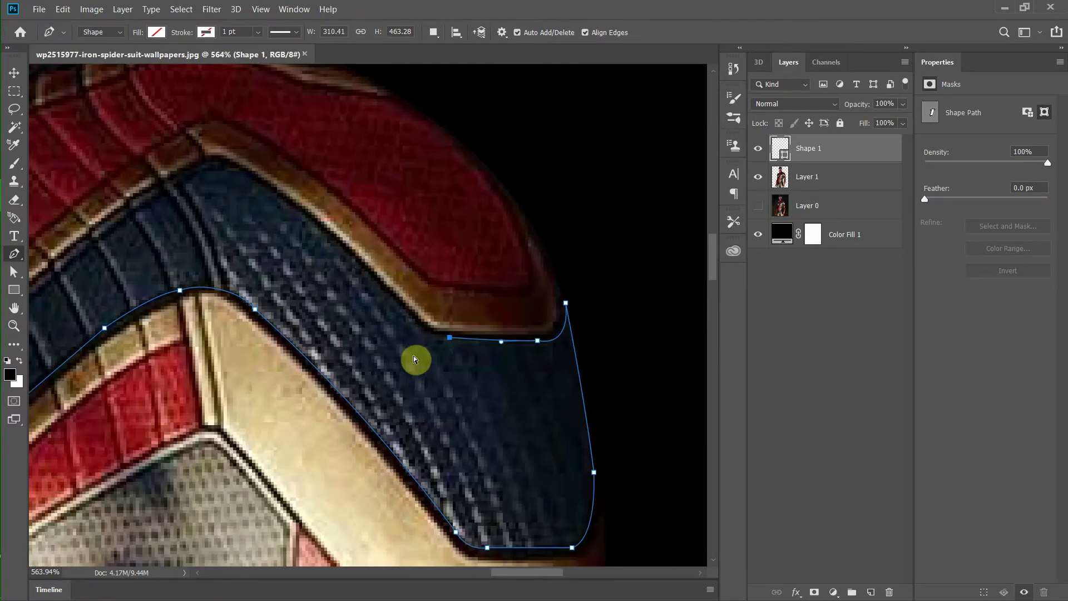
{"action": "scroll", "coordinate": [415, 360], "scroll_direction": "up", "scroll_amount": 2}
{"action": "left_click_drag", "start_coordinate": [471, 324], "coordinate": [461, 311]}
Step: Add anchors down the blue band's upper edge, undoing the last curved anchor
{"action": "left_click", "coordinate": [229, 189]}
{"action": "left_click", "coordinate": [195, 213]}
{"action": "scroll", "coordinate": [295, 282], "scroll_direction": "down", "scroll_amount": 2}
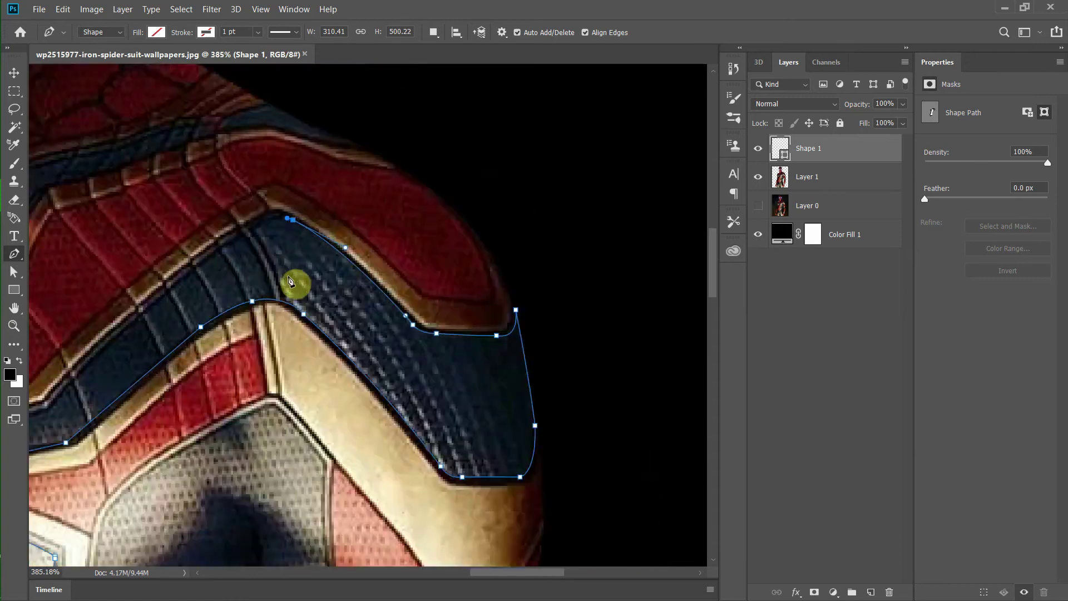
{"action": "scroll", "coordinate": [374, 279], "scroll_direction": "up", "scroll_amount": 2}
{"action": "left_click", "coordinate": [295, 289]}
{"action": "scroll", "coordinate": [296, 289], "scroll_direction": "up", "scroll_amount": 1}
{"action": "scroll", "coordinate": [46, 509], "scroll_direction": "down", "scroll_amount": 2}
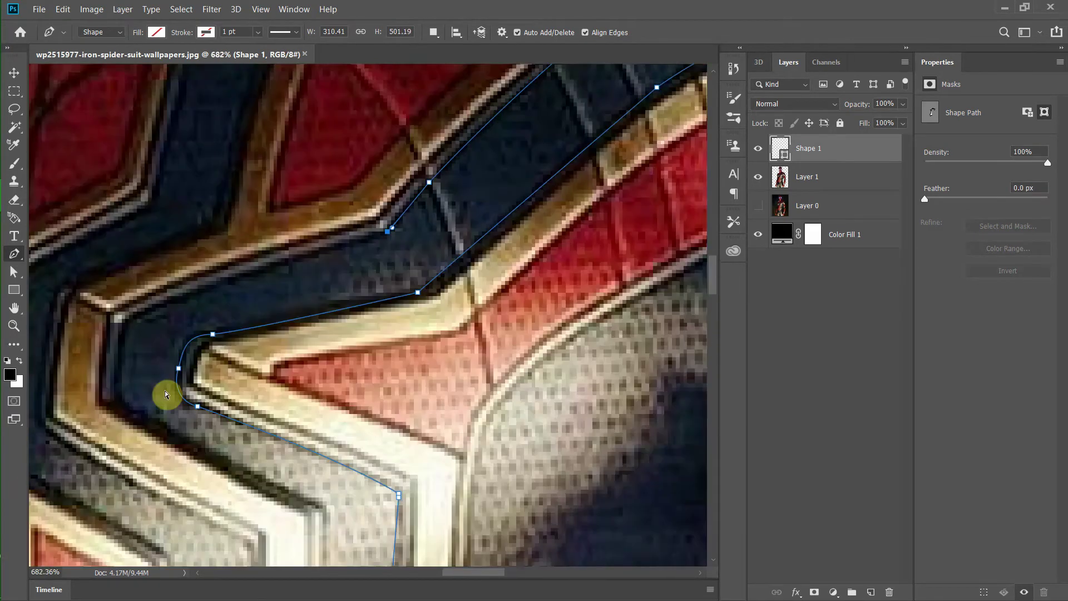
{"action": "scroll", "coordinate": [165, 391], "scroll_direction": "up", "scroll_amount": 2}
{"action": "left_click", "coordinate": [223, 315]}
{"action": "left_click_drag", "start_coordinate": [200, 356], "coordinate": [199, 396]}
{"action": "key", "text": "ctrl+z"}
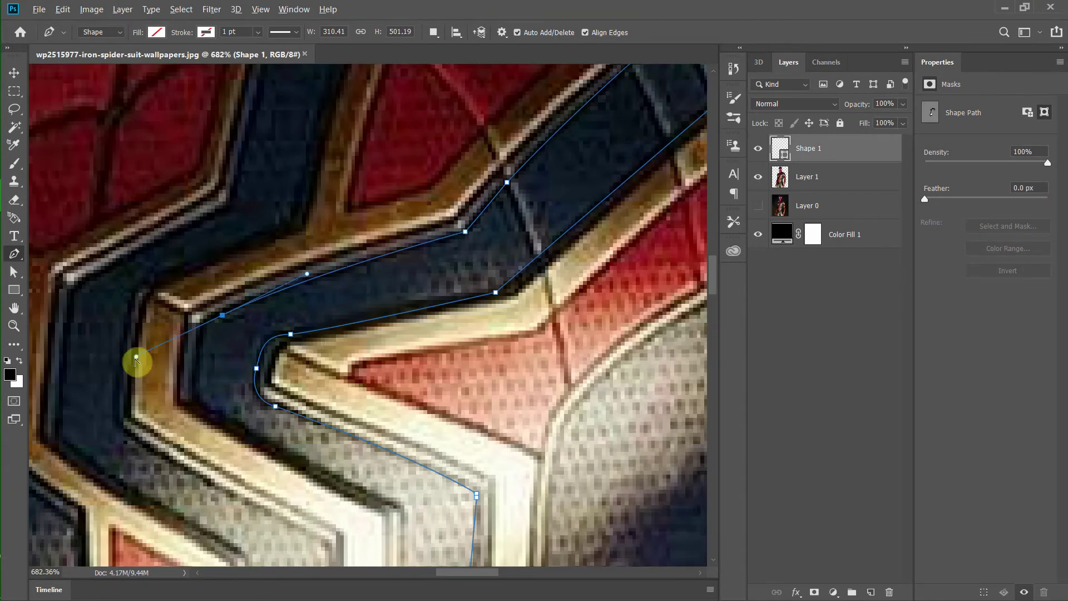
Step: Extend the outline down the band's left edge and across its bottom, closing at the start anchor
{"action": "scroll", "coordinate": [395, 511], "scroll_direction": "down", "scroll_amount": 1}
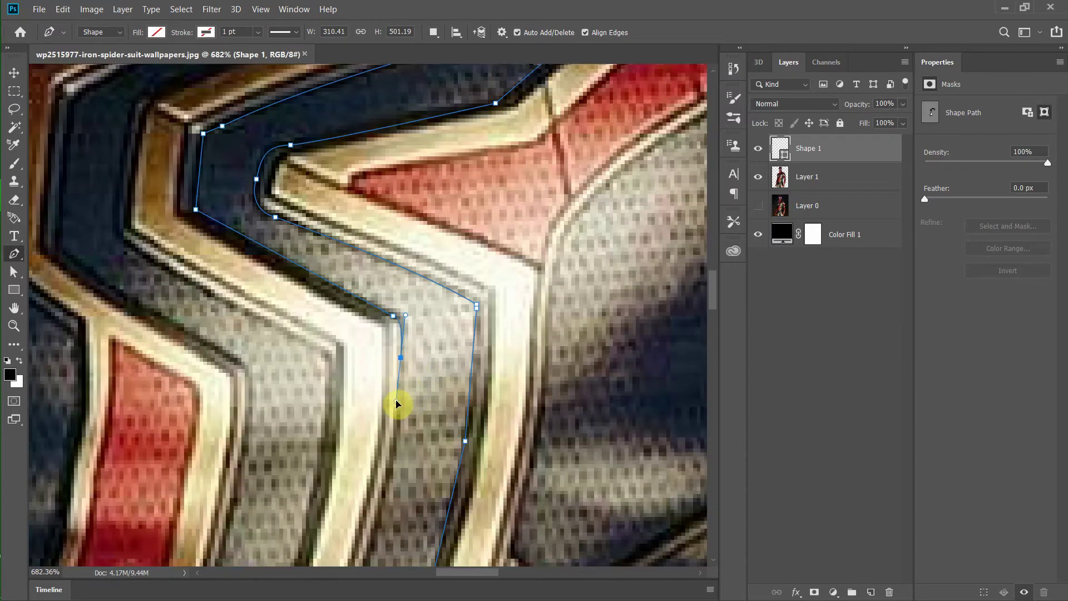
{"action": "scroll", "coordinate": [400, 406], "scroll_direction": "down", "scroll_amount": 1}
{"action": "scroll", "coordinate": [358, 501], "scroll_direction": "down", "scroll_amount": 1}
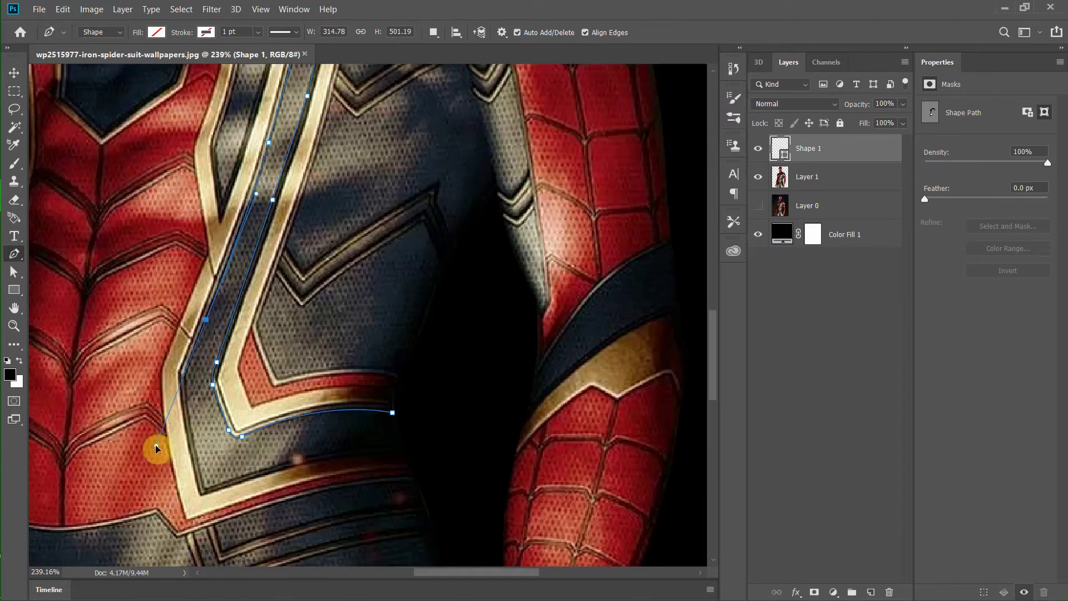
{"action": "scroll", "coordinate": [162, 467], "scroll_direction": "up", "scroll_amount": 3}
{"action": "left_click", "coordinate": [194, 437]}
{"action": "scroll", "coordinate": [197, 389], "scroll_direction": "down", "scroll_amount": 2}
{"action": "scroll", "coordinate": [203, 313], "scroll_direction": "down", "scroll_amount": 1}
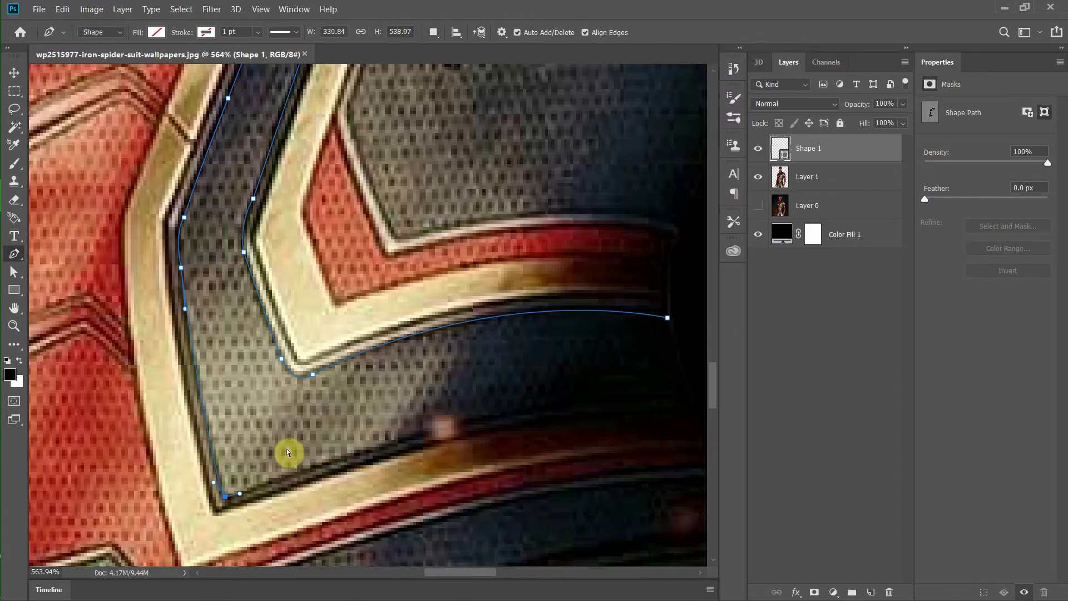
{"action": "scroll", "coordinate": [286, 449], "scroll_direction": "right", "scroll_amount": 2}
{"action": "left_click", "coordinate": [294, 412]}
{"action": "left_click", "coordinate": [564, 413]}
{"action": "left_click", "coordinate": [533, 318]}
{"action": "scroll", "coordinate": [106, 172], "scroll_direction": "down", "scroll_amount": 5}
{"action": "scroll", "coordinate": [109, 92], "scroll_direction": "up", "scroll_amount": 3}
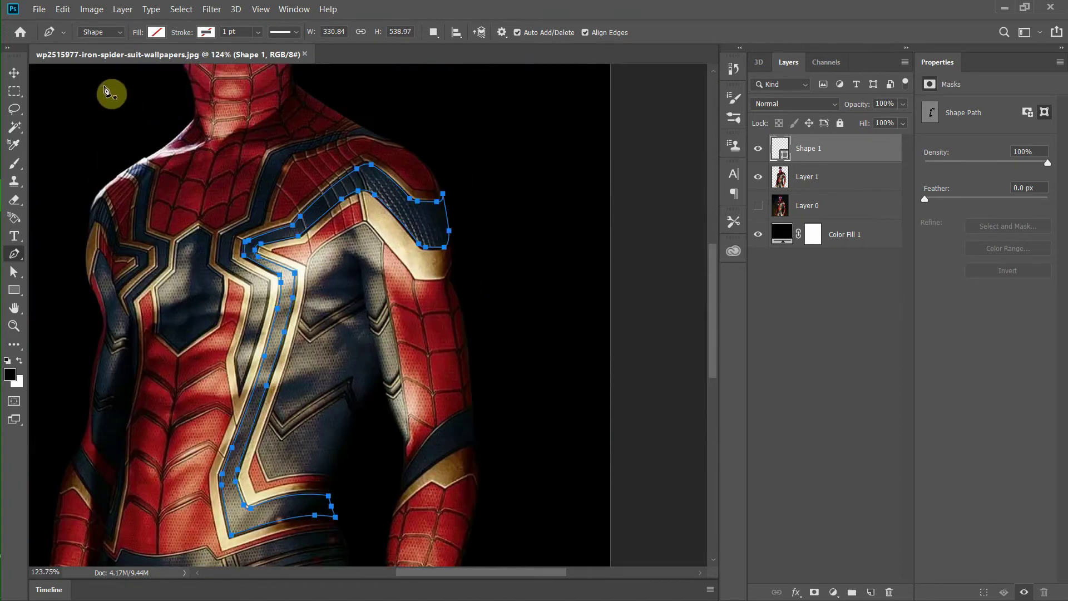
Step: Set the band shape's fill to solid cyan and commit the shape
{"action": "left_click", "coordinate": [157, 32]}
{"action": "left_click", "coordinate": [131, 57]}
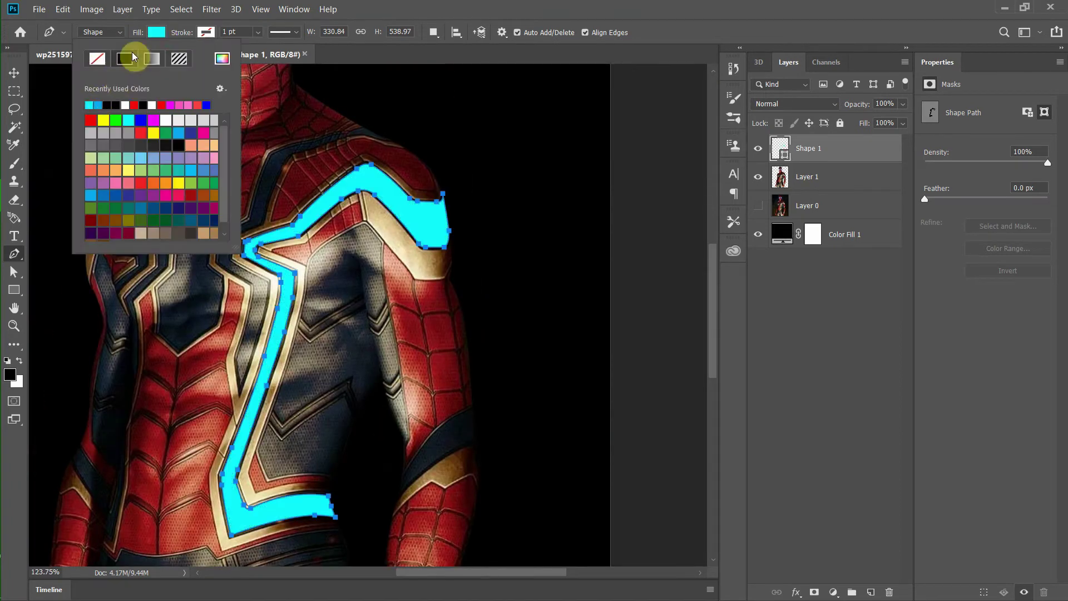
{"action": "left_click", "coordinate": [159, 32]}
{"action": "key", "text": "Return"}
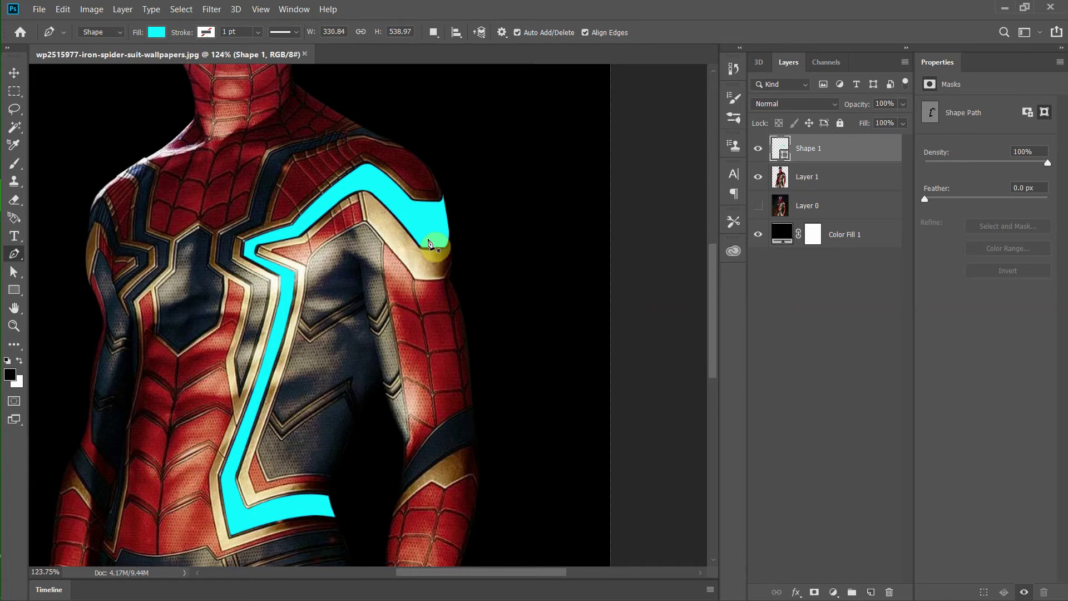
{"action": "scroll", "coordinate": [352, 299], "scroll_direction": "down", "scroll_amount": 2}
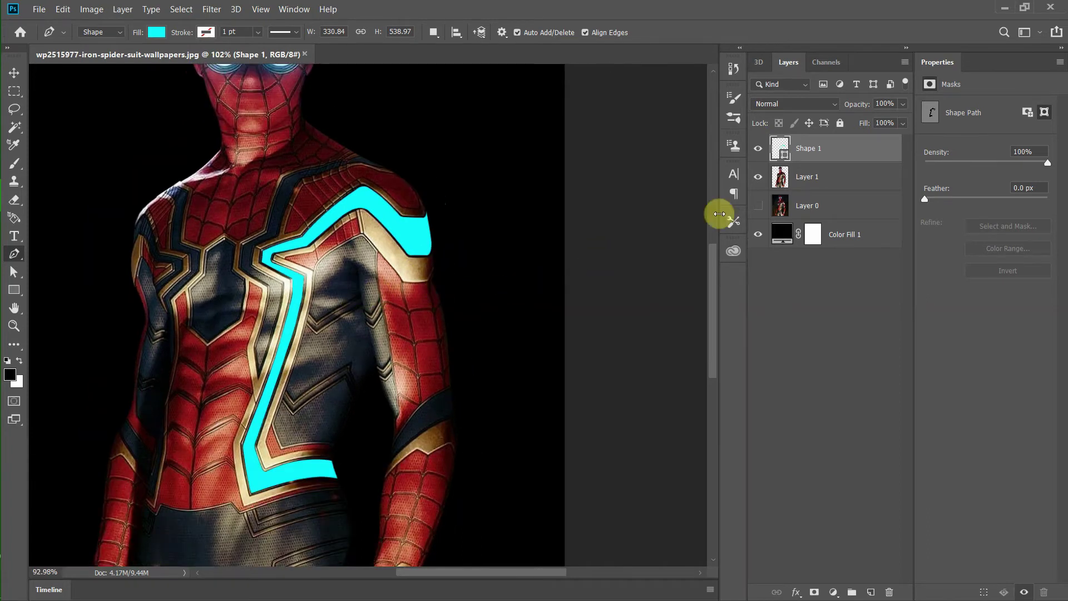
{"action": "scroll", "coordinate": [701, 214], "scroll_direction": "down", "scroll_amount": 3}
Step: Add an Outer Glow to Shape 1, adjusting its Size and setting Spread to 2%
{"action": "right_click", "coordinate": [848, 146]}
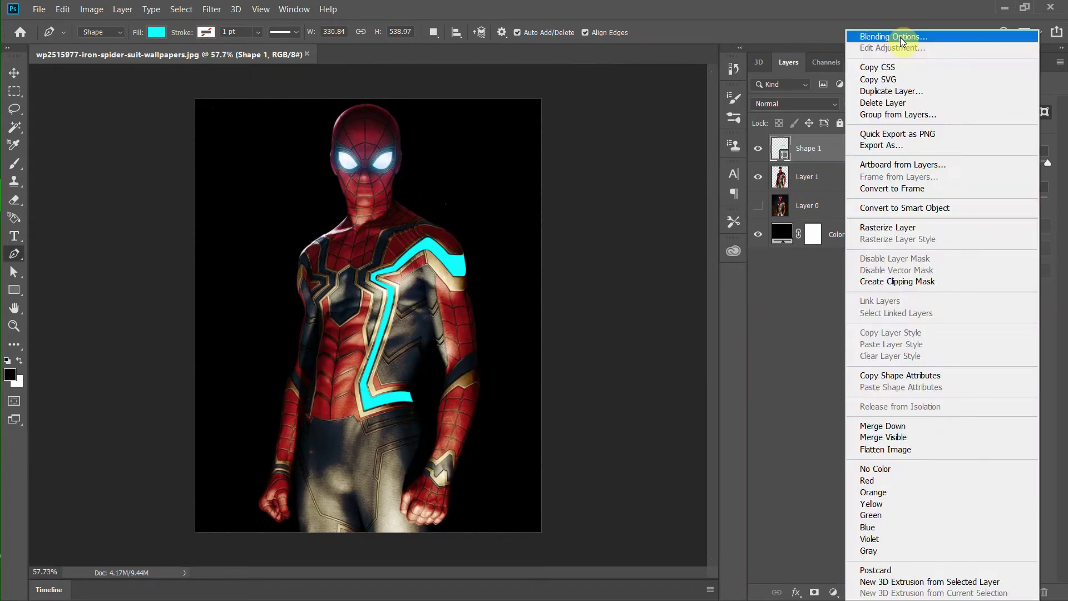
{"action": "left_click", "coordinate": [895, 36]}
{"action": "left_click", "coordinate": [584, 270]}
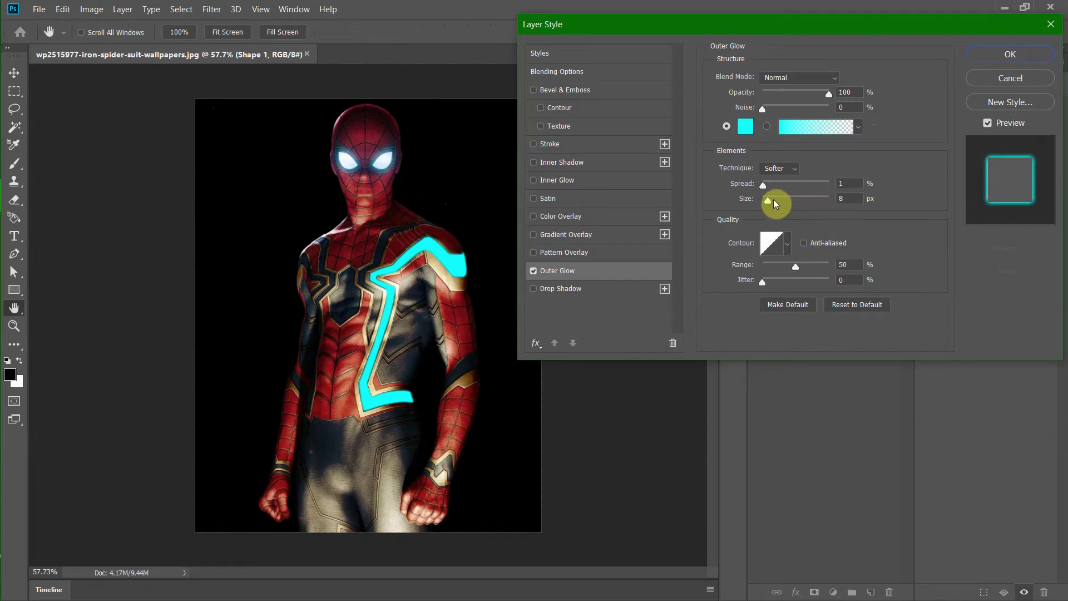
{"action": "mouse_move", "coordinate": [768, 202]}
{"action": "left_mouse_down"}
{"action": "mouse_move", "coordinate": [817, 211]}
{"action": "mouse_move", "coordinate": [757, 215]}
{"action": "left_mouse_up"}
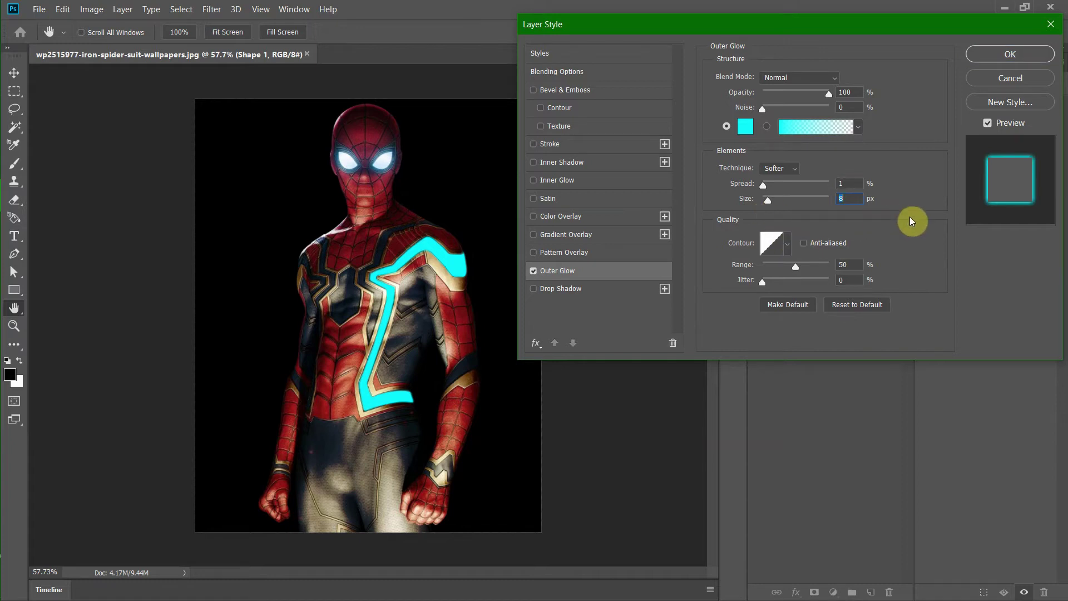
{"action": "left_click_drag", "start_coordinate": [764, 187], "coordinate": [769, 188]}
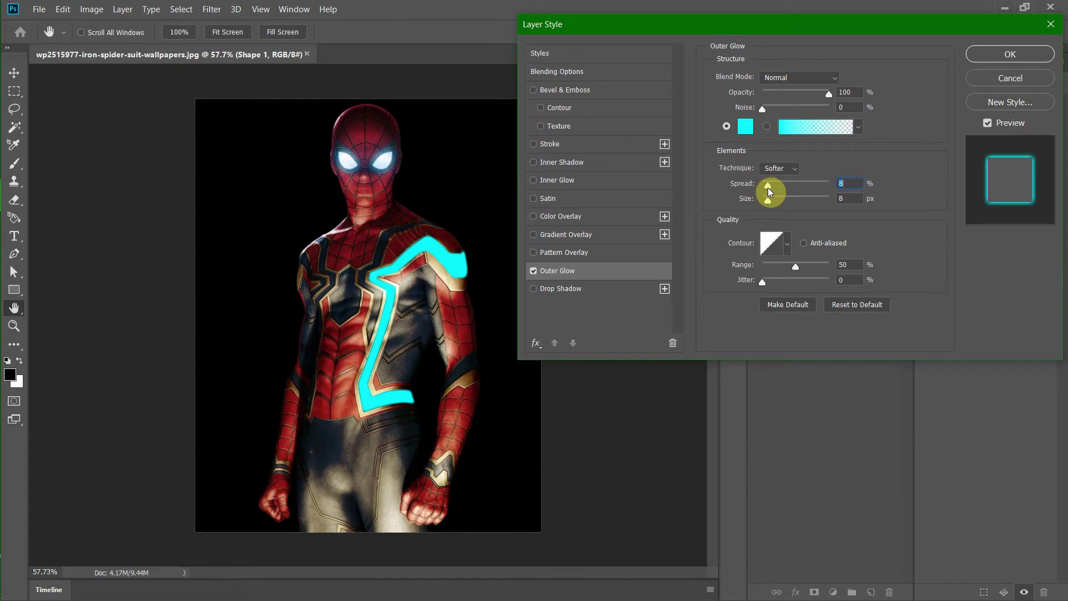
{"action": "left_click_drag", "start_coordinate": [764, 189], "coordinate": [764, 189]}
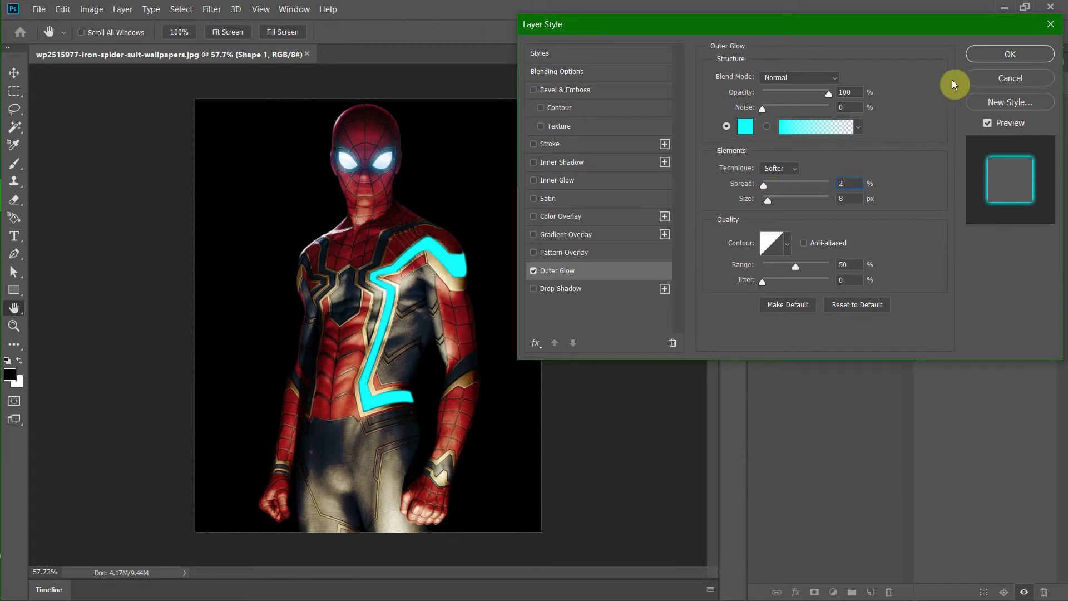
{"action": "left_click", "coordinate": [977, 58]}
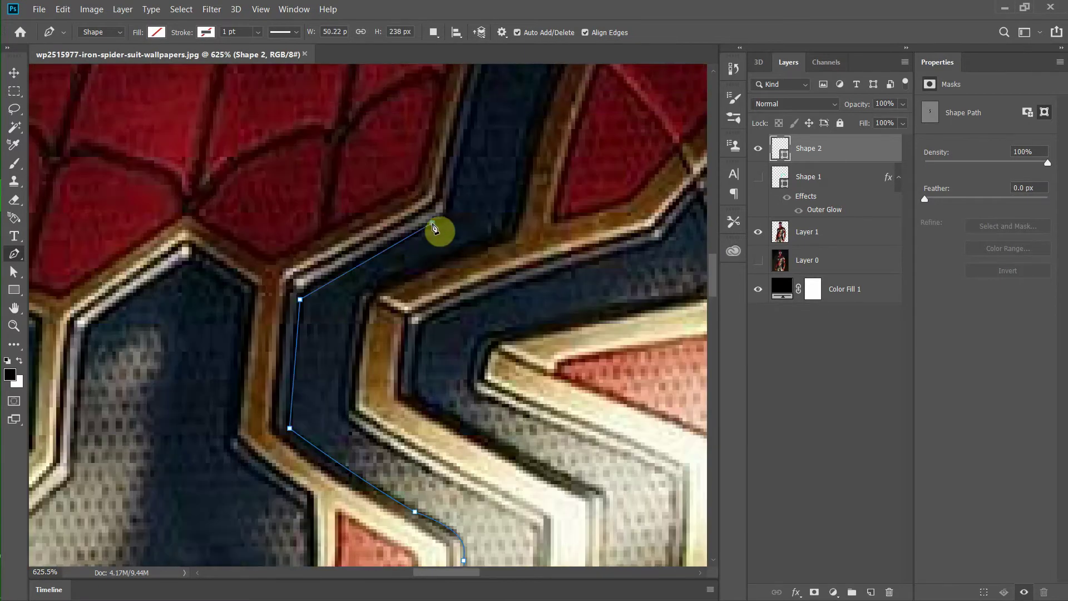
Step: Place anchors along the second band's edge, curving up toward the shoulder
{"action": "left_click", "coordinate": [433, 227]}
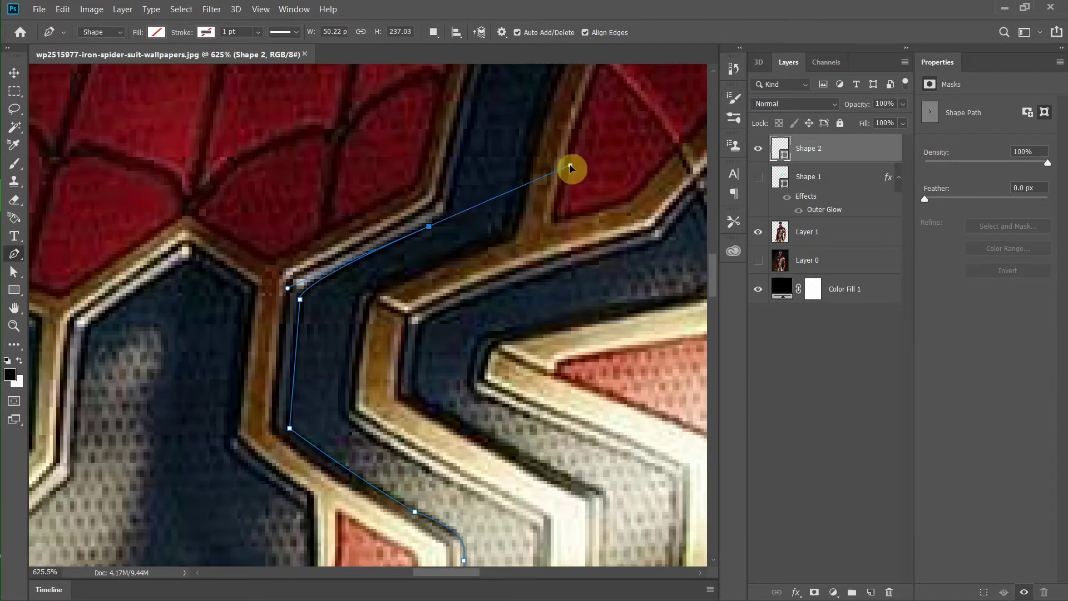
{"action": "scroll", "coordinate": [572, 167], "scroll_direction": "up", "scroll_amount": 3}
{"action": "left_click_drag", "start_coordinate": [470, 230], "coordinate": [481, 148]}
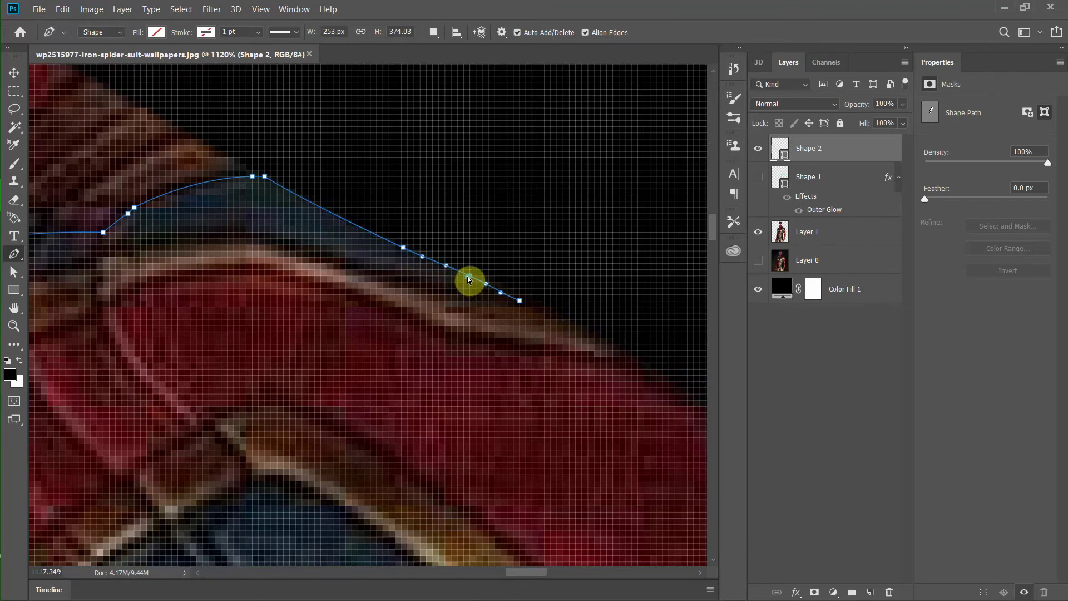
{"action": "scroll", "coordinate": [518, 302], "scroll_direction": "down", "scroll_amount": 3}
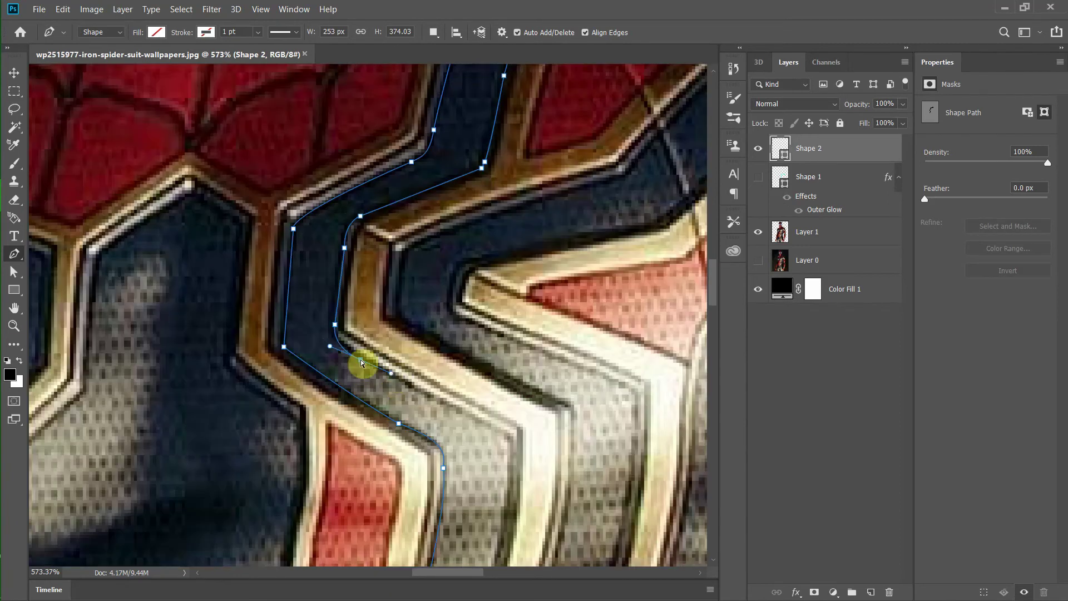
{"action": "scroll", "coordinate": [484, 379], "scroll_direction": "down", "scroll_amount": 3}
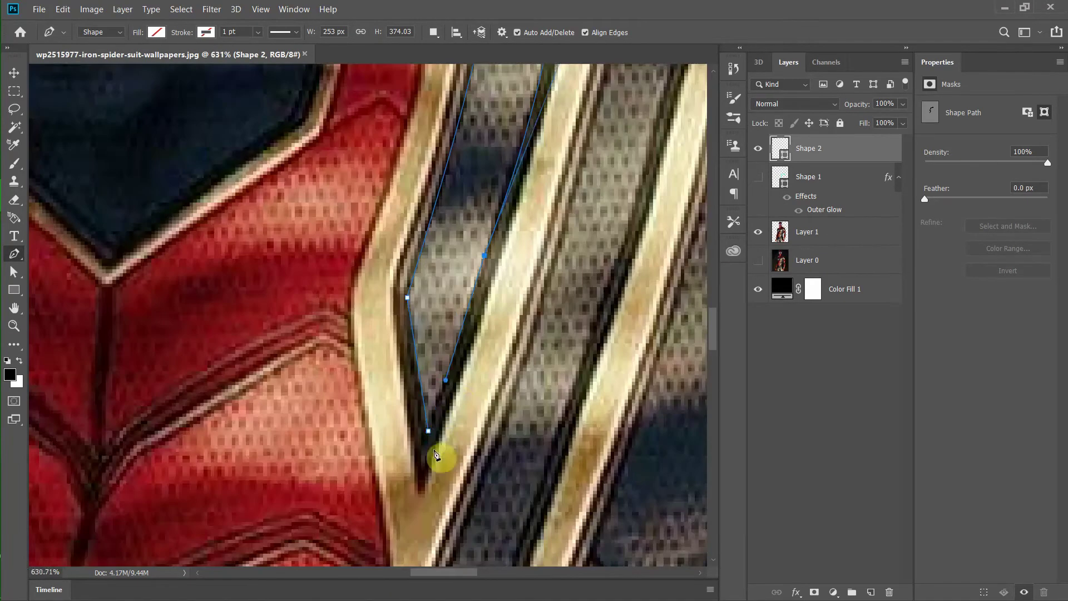
{"action": "scroll", "coordinate": [439, 288], "scroll_direction": "down", "scroll_amount": 3}
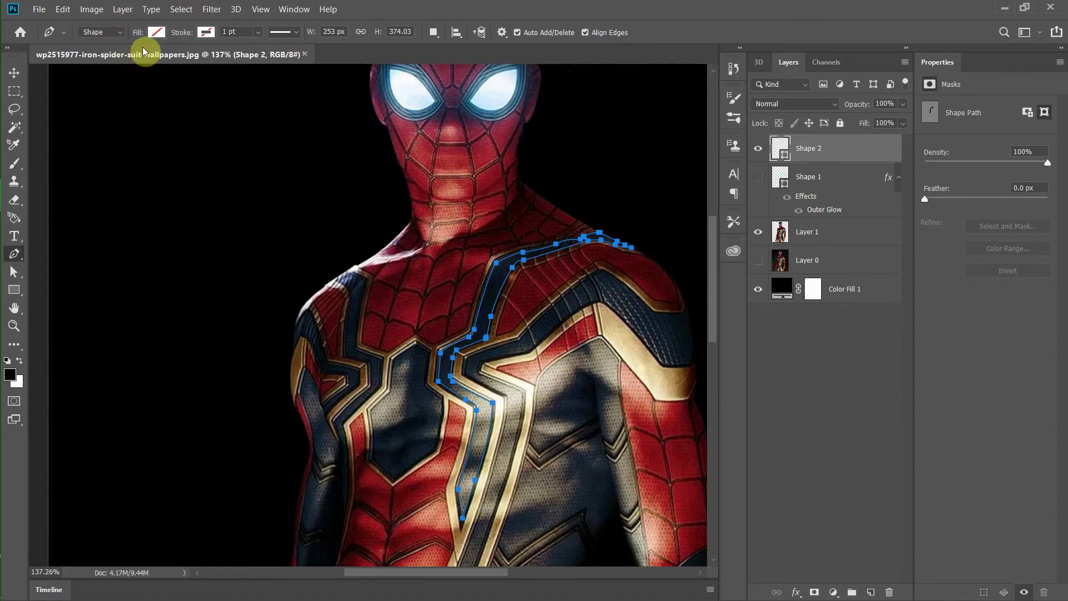
Step: Fill the second band shape cyan and make Shape 1 visible again
{"action": "left_click", "coordinate": [156, 32]}
{"action": "left_click", "coordinate": [167, 61]}
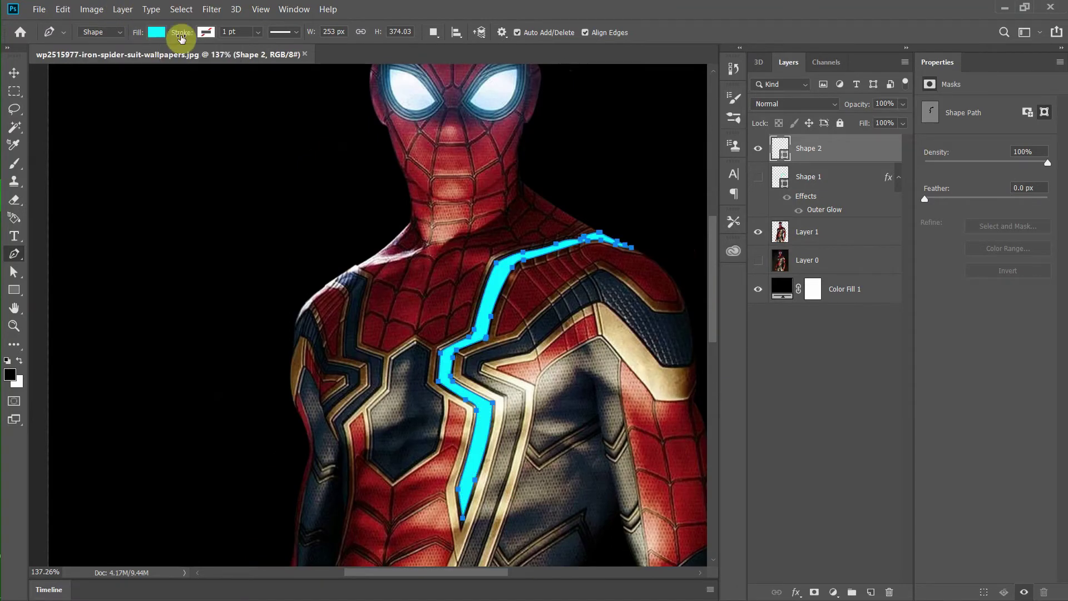
{"action": "left_click", "coordinate": [759, 177]}
Step: Copy Shape 1's Outer Glow layer style onto Shape 2
{"action": "right_click", "coordinate": [840, 179]}
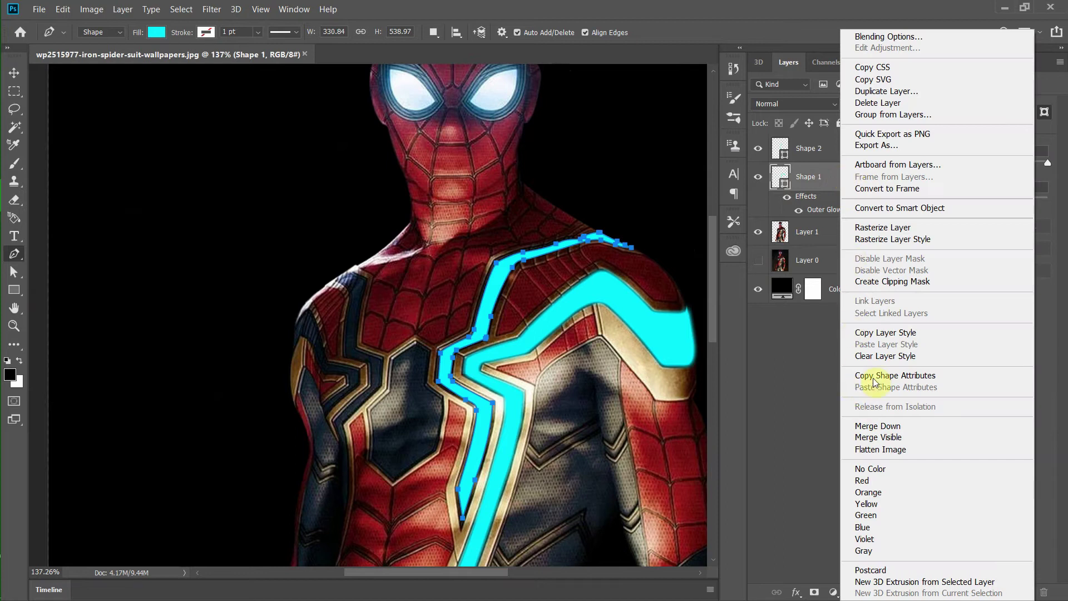
{"action": "left_click", "coordinate": [867, 333]}
{"action": "right_click", "coordinate": [846, 157]}
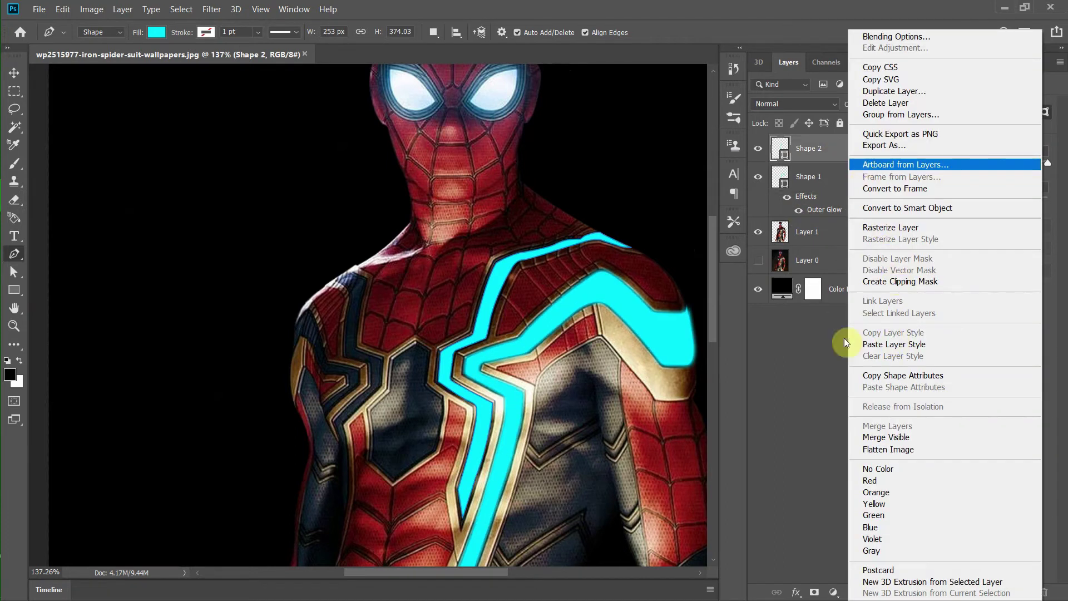
{"action": "scroll", "coordinate": [683, 367], "scroll_direction": "down", "scroll_amount": 2}
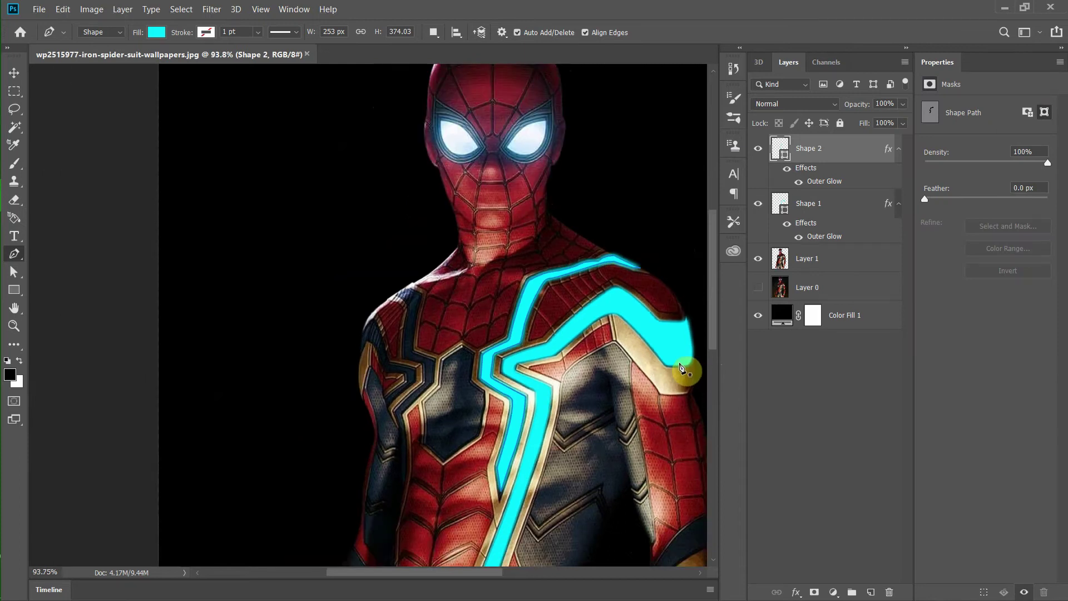
{"action": "scroll", "coordinate": [680, 367], "scroll_direction": "down", "scroll_amount": 2}
{"action": "scroll", "coordinate": [677, 367], "scroll_direction": "up", "scroll_amount": 2}
{"action": "scroll", "coordinate": [559, 389], "scroll_direction": "up", "scroll_amount": 3}
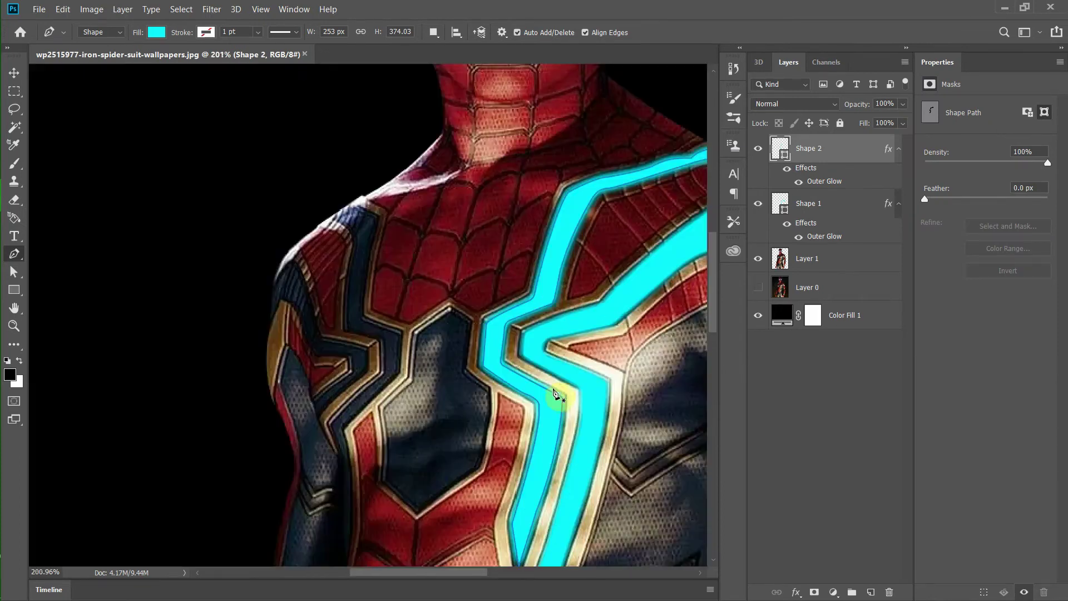
{"action": "scroll", "coordinate": [550, 397], "scroll_direction": "up", "scroll_amount": 1}
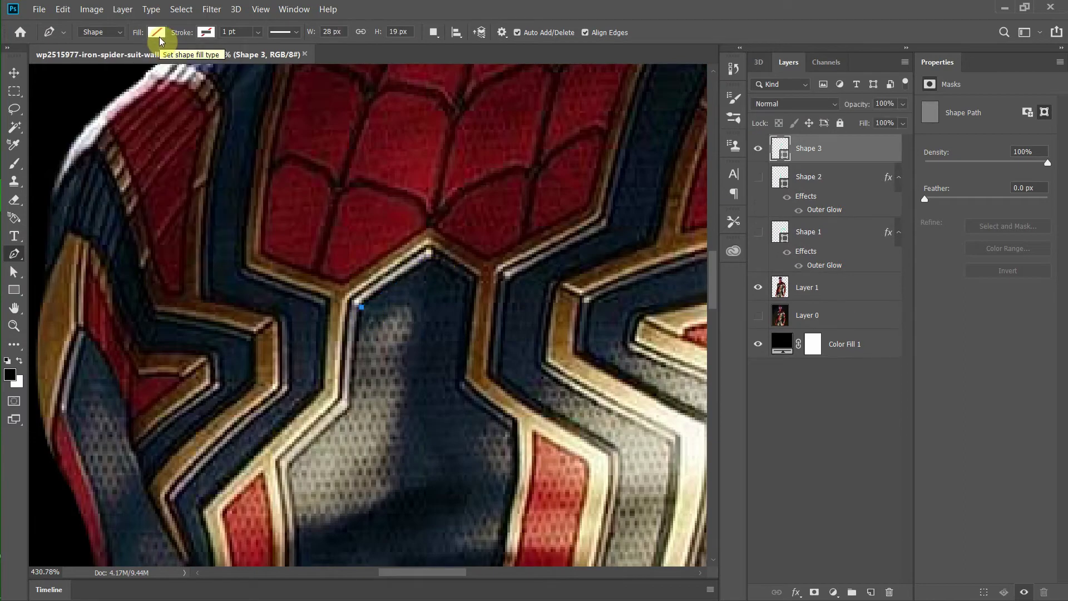
Step: Set a cyan fill and close the chest panel outline as Shape 3
{"action": "left_click", "coordinate": [157, 32]}
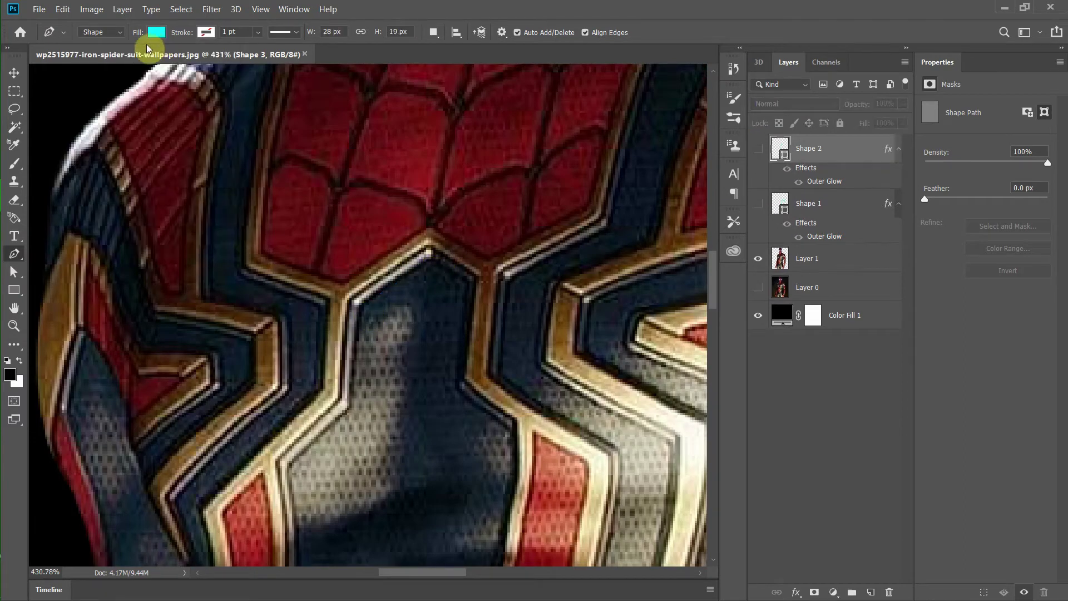
{"action": "left_click", "coordinate": [429, 267]}
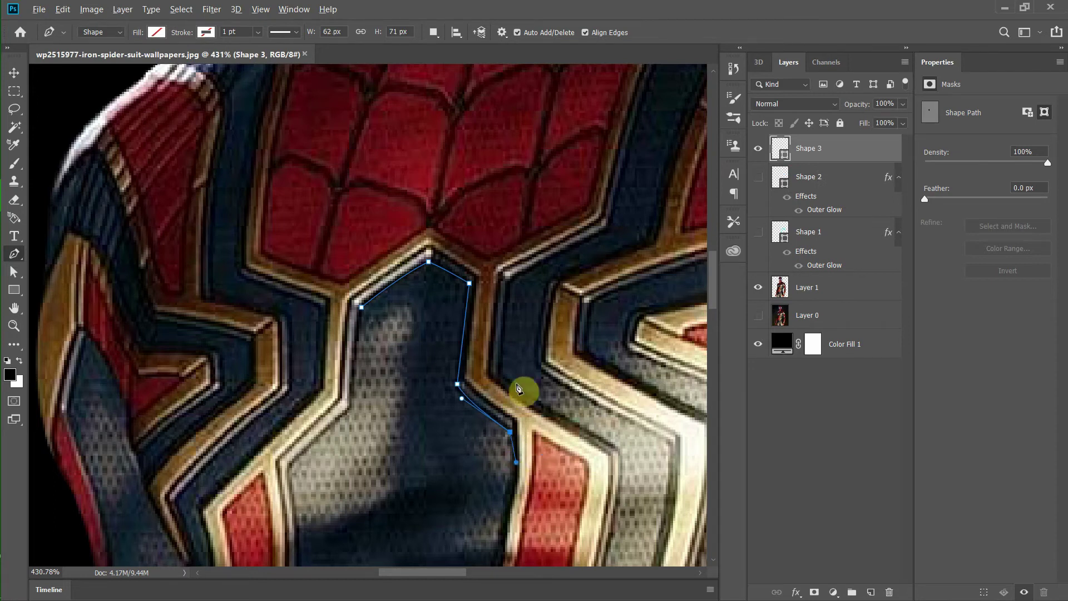
{"action": "scroll", "coordinate": [517, 388], "scroll_direction": "down", "scroll_amount": 5}
{"action": "left_click_drag", "start_coordinate": [430, 274], "coordinate": [403, 240]}
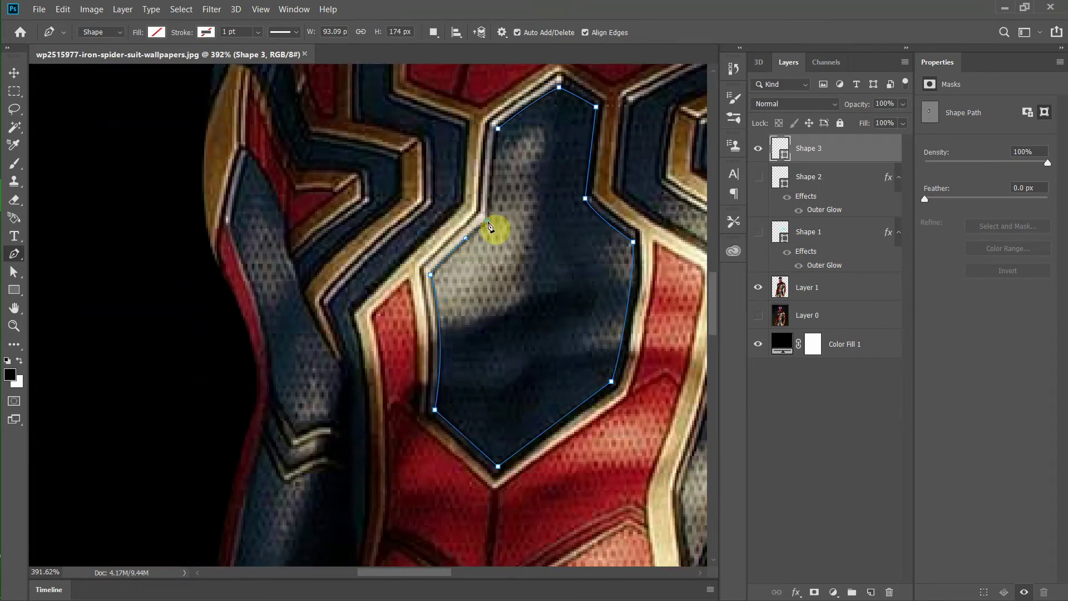
{"action": "scroll", "coordinate": [500, 287], "scroll_direction": "up", "scroll_amount": 3}
{"action": "left_click", "coordinate": [508, 125]}
{"action": "scroll", "coordinate": [508, 125], "scroll_direction": "down", "scroll_amount": 5}
Step: Paste the Outer Glow layer style onto Shape 3
{"action": "right_click", "coordinate": [854, 148]}
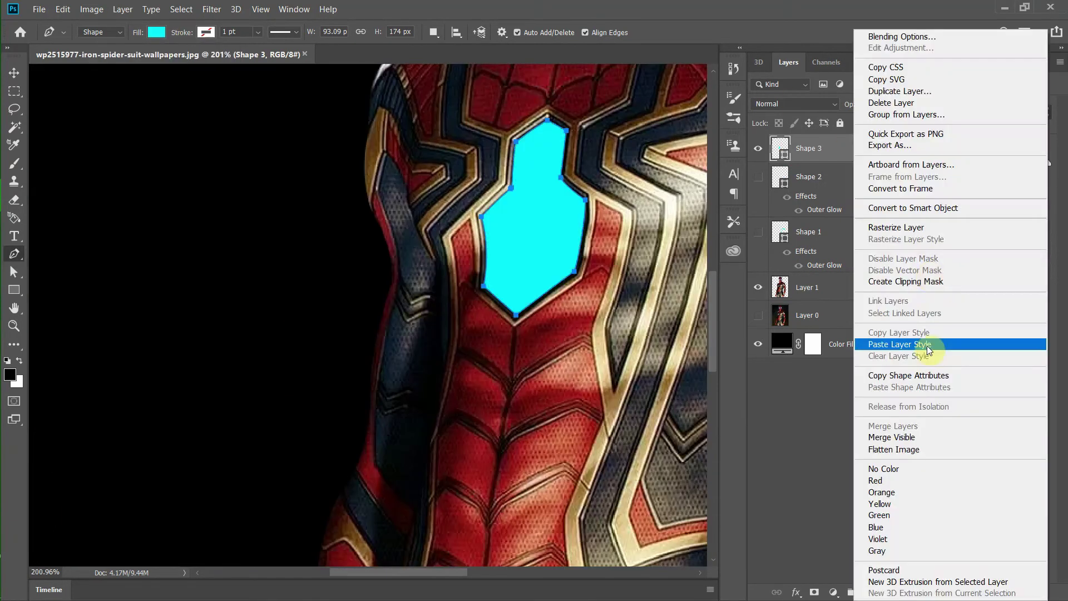
{"action": "left_click", "coordinate": [928, 344]}
{"action": "scroll", "coordinate": [477, 281], "scroll_direction": "down", "scroll_amount": 3}
{"action": "scroll", "coordinate": [341, 374], "scroll_direction": "down", "scroll_amount": 3}
Step: Start the Shape 4 outline with anchors along the left shoulder stripe
{"action": "scroll", "coordinate": [310, 405], "scroll_direction": "up", "scroll_amount": 5}
{"action": "left_click_drag", "start_coordinate": [288, 394], "coordinate": [273, 352]}
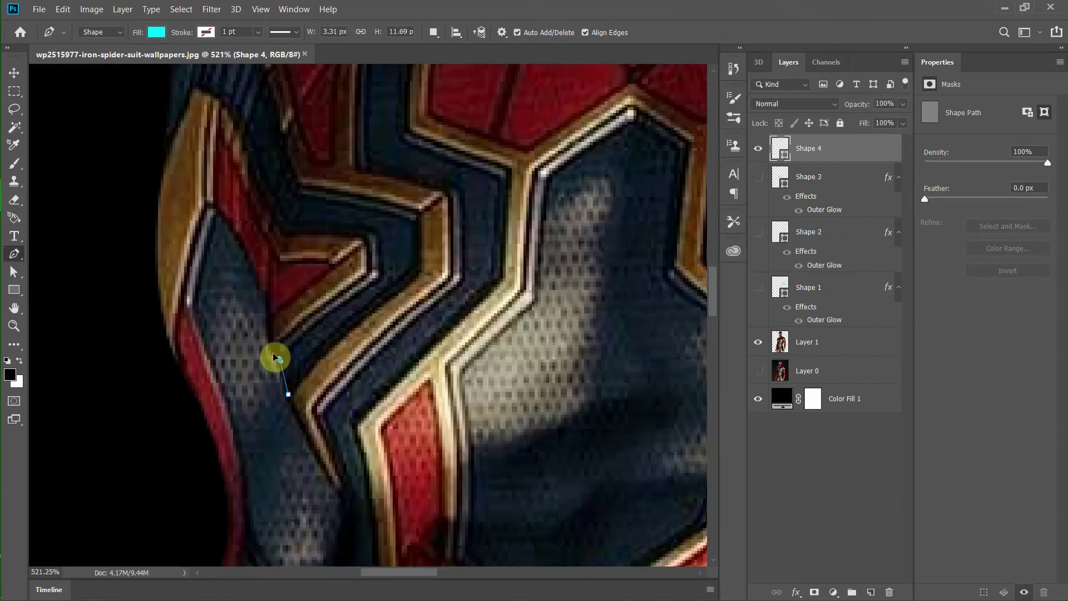
{"action": "scroll", "coordinate": [399, 262], "scroll_direction": "down", "scroll_amount": 3}
{"action": "scroll", "coordinate": [317, 266], "scroll_direction": "up", "scroll_amount": 5}
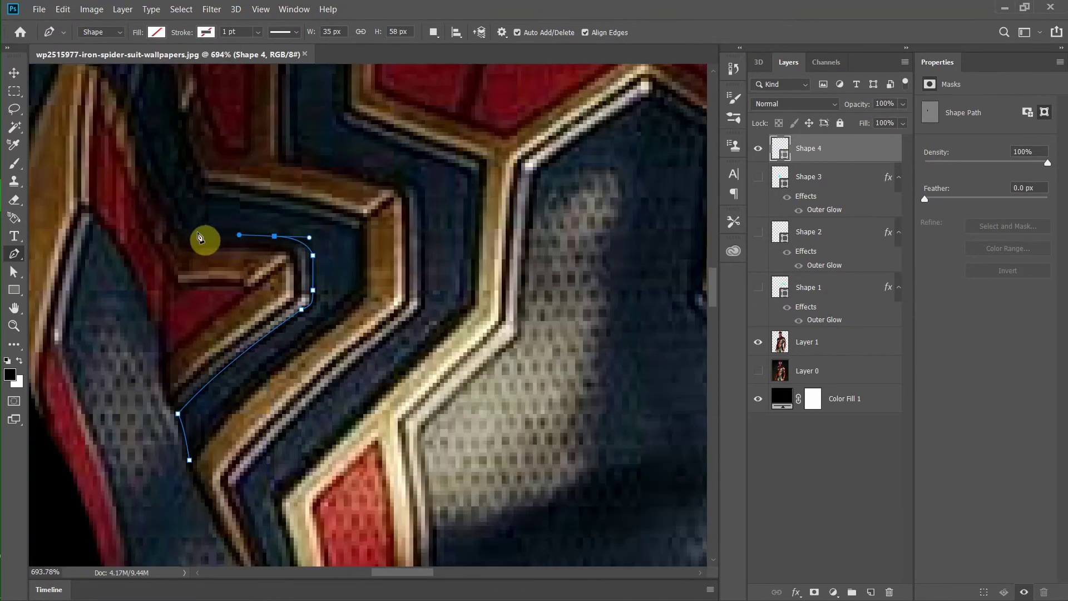
{"action": "scroll", "coordinate": [200, 238], "scroll_direction": "up", "scroll_amount": 5}
{"action": "scroll", "coordinate": [189, 242], "scroll_direction": "left", "scroll_amount": 3}
{"action": "left_click", "coordinate": [254, 313]}
{"action": "left_click", "coordinate": [228, 277]}
{"action": "left_click", "coordinate": [192, 258]}
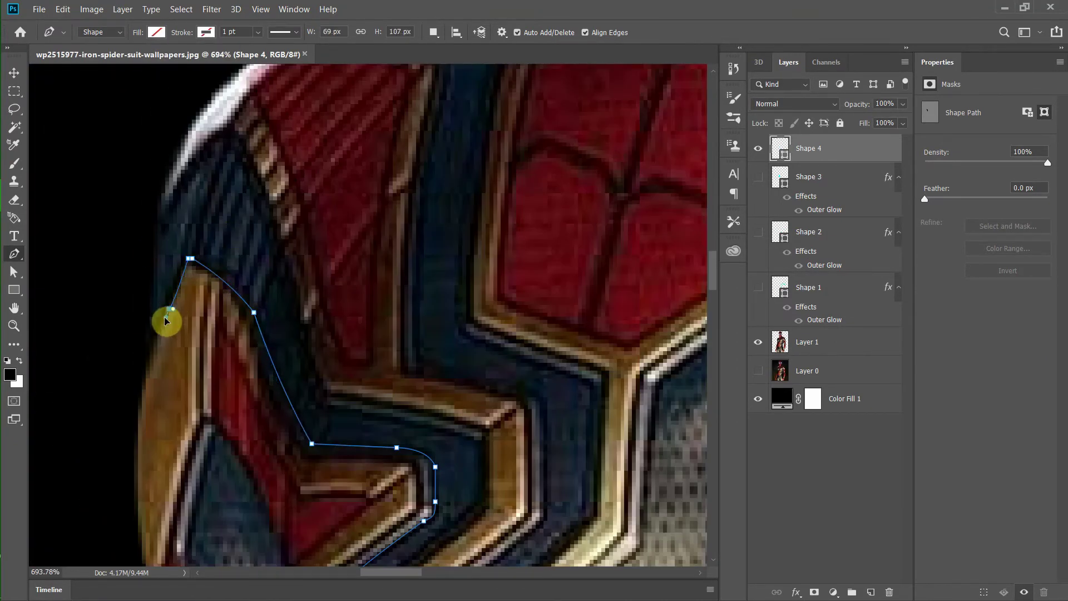
Step: Extend Shape 4 up and around the shoulder top, then apply the cyan glow style
{"action": "left_click", "coordinate": [161, 226]}
{"action": "left_click", "coordinate": [230, 130]}
{"action": "left_click", "coordinate": [247, 167]}
{"action": "left_click", "coordinate": [267, 215]}
{"action": "left_click_drag", "start_coordinate": [319, 409], "coordinate": [361, 412]}
{"action": "scroll", "coordinate": [369, 291], "scroll_direction": "down", "scroll_amount": 3}
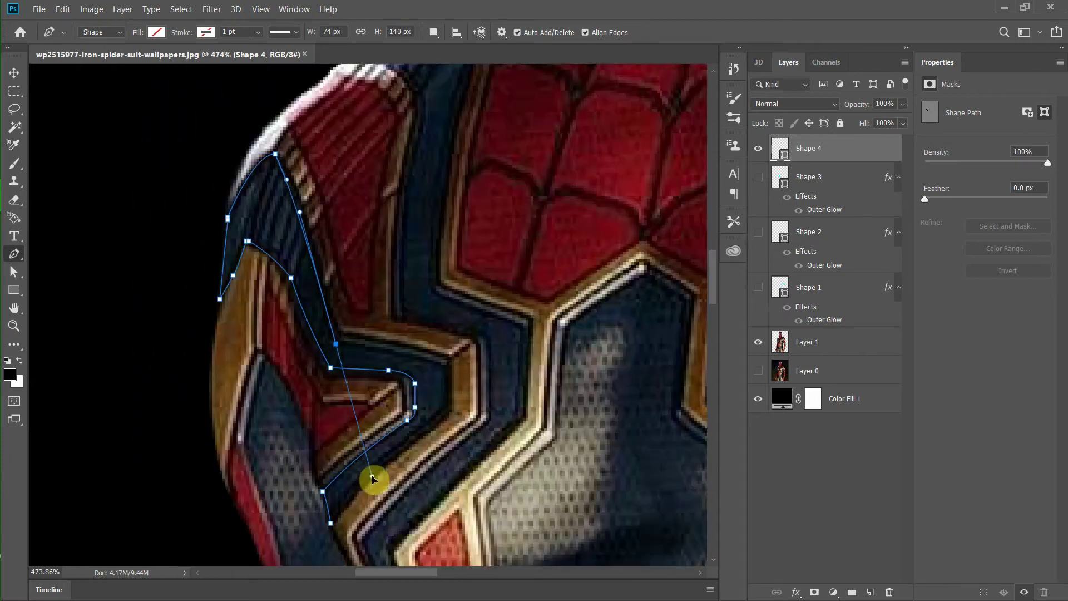
{"action": "scroll", "coordinate": [319, 440], "scroll_direction": "down", "scroll_amount": 5}
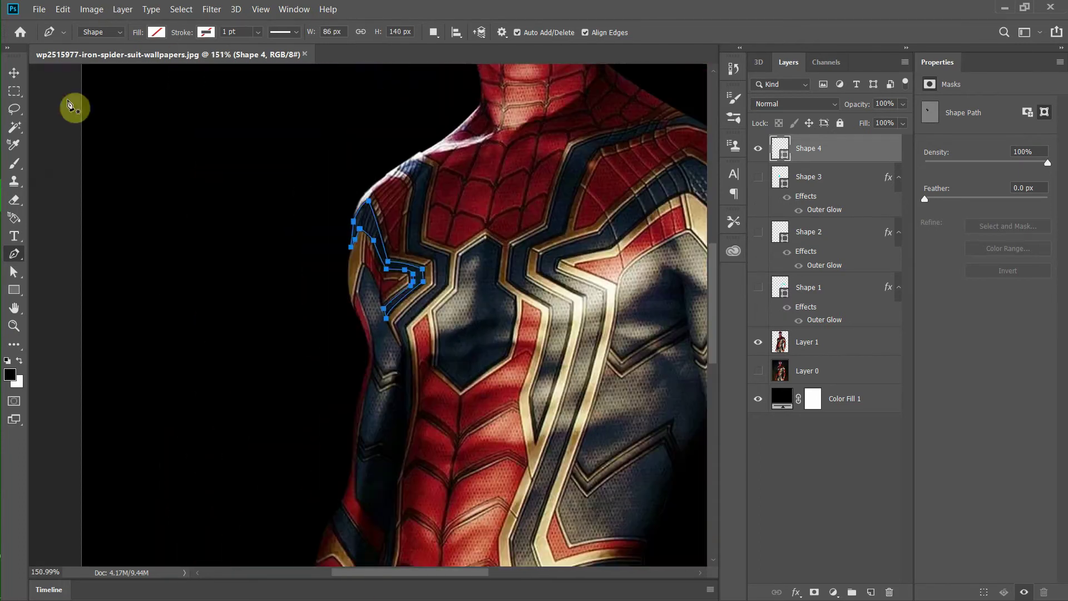
{"action": "left_click_drag", "start_coordinate": [888, 288], "coordinate": [834, 148]}
Step: Begin tracing Shape 5 along the stripe down the left side
{"action": "scroll", "coordinate": [606, 222], "scroll_direction": "up", "scroll_amount": 4}
{"action": "scroll", "coordinate": [389, 334], "scroll_direction": "down", "scroll_amount": 5}
{"action": "scroll", "coordinate": [195, 209], "scroll_direction": "up", "scroll_amount": 2}
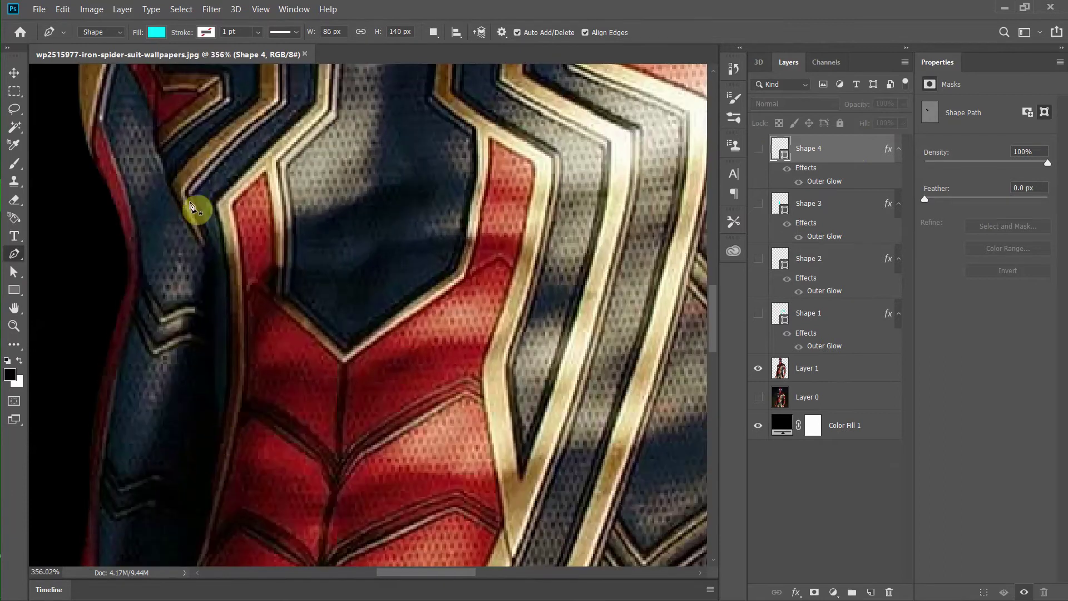
{"action": "left_click", "coordinate": [195, 197]}
{"action": "left_click", "coordinate": [215, 253]}
{"action": "left_click_drag", "start_coordinate": [217, 444], "coordinate": [239, 410]}
{"action": "scroll", "coordinate": [223, 334], "scroll_direction": "up", "scroll_amount": 2}
{"action": "left_click", "coordinate": [212, 259]}
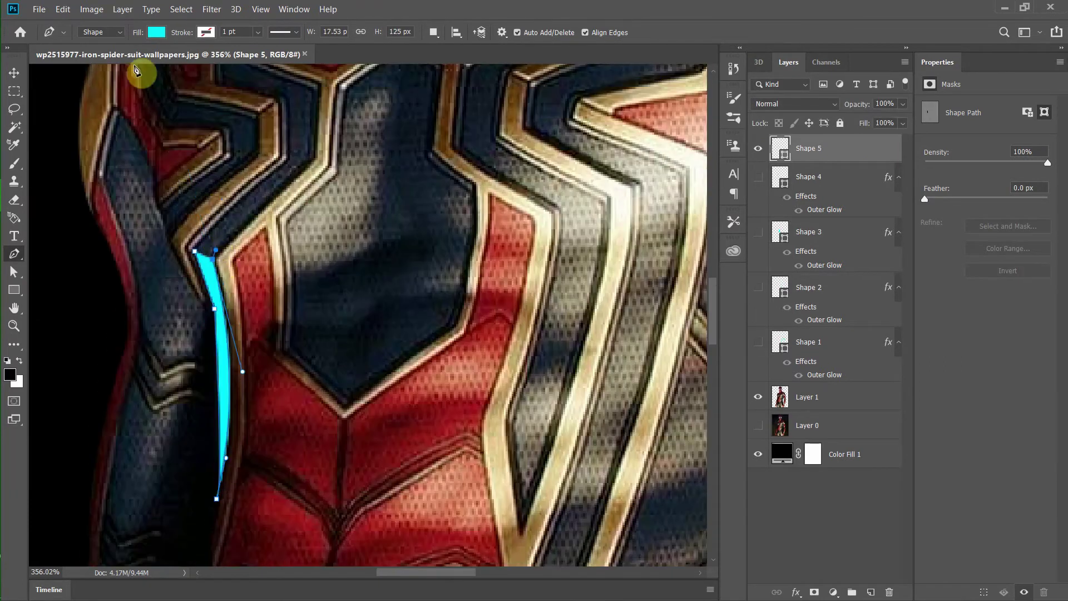
{"action": "scroll", "coordinate": [334, 222], "scroll_direction": "up", "scroll_amount": 2}
{"action": "left_click", "coordinate": [326, 269]}
{"action": "scroll", "coordinate": [328, 248], "scroll_direction": "up", "scroll_amount": 2}
{"action": "left_click", "coordinate": [333, 291]}
{"action": "left_click", "coordinate": [254, 257]}
Step: Curve Shape 5 around the shoulder and back down, then paste the glow style
{"action": "left_click_drag", "start_coordinate": [241, 223], "coordinate": [245, 196]}
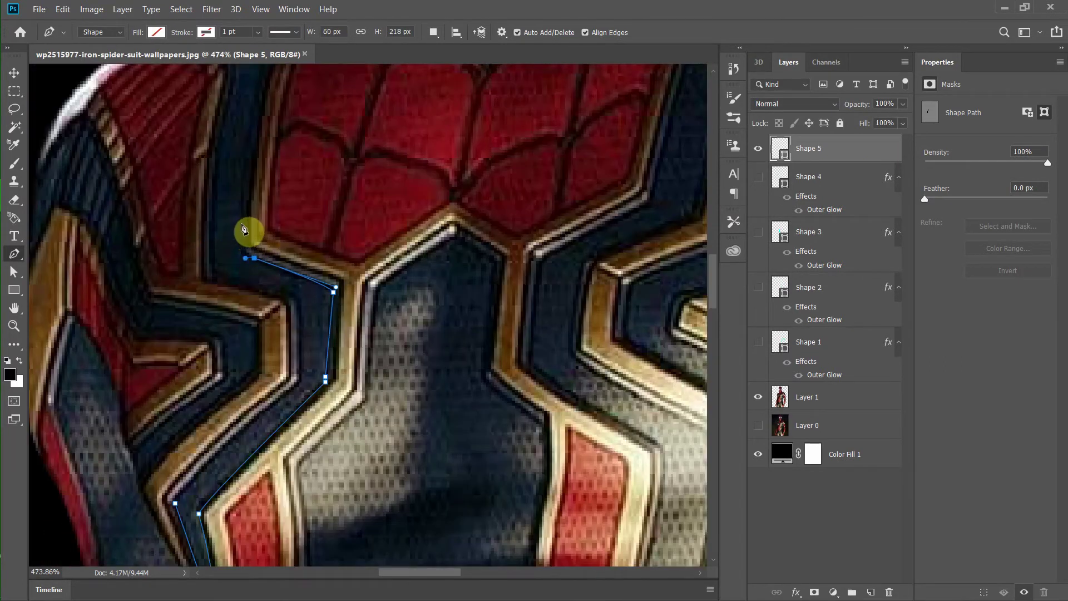
{"action": "scroll", "coordinate": [245, 232], "scroll_direction": "up", "scroll_amount": 2}
{"action": "left_click", "coordinate": [275, 161]}
{"action": "left_click", "coordinate": [235, 213]}
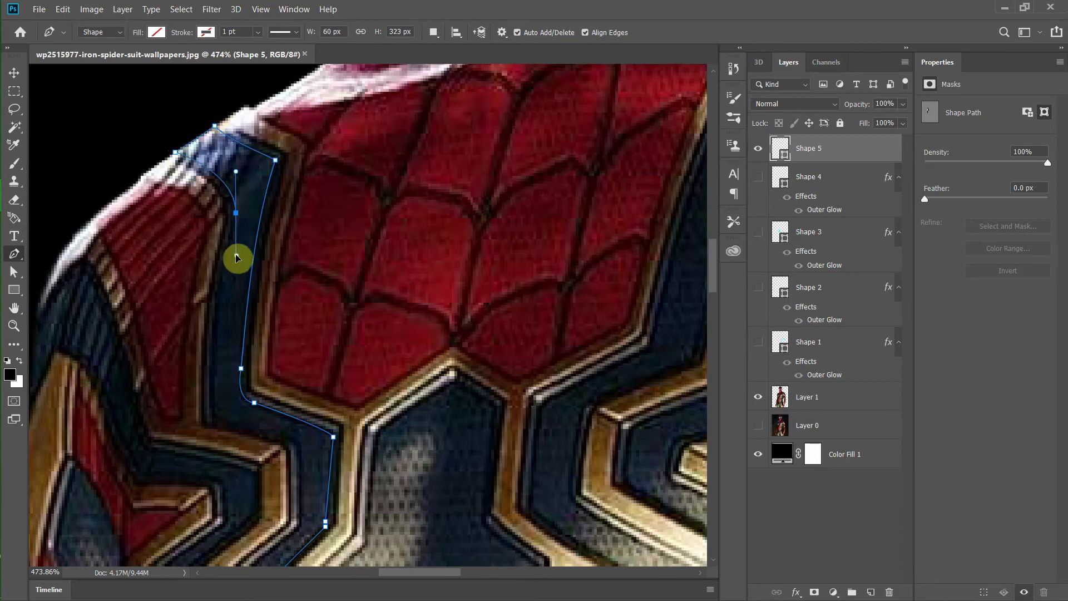
{"action": "left_click", "coordinate": [215, 331]}
{"action": "left_click", "coordinate": [215, 424]}
{"action": "scroll", "coordinate": [229, 429], "scroll_direction": "down", "scroll_amount": 2}
{"action": "mouse_move", "coordinate": [291, 439]}
{"action": "left_mouse_down"}
{"action": "mouse_move", "coordinate": [209, 372]}
{"action": "mouse_move", "coordinate": [186, 399]}
{"action": "left_mouse_up"}
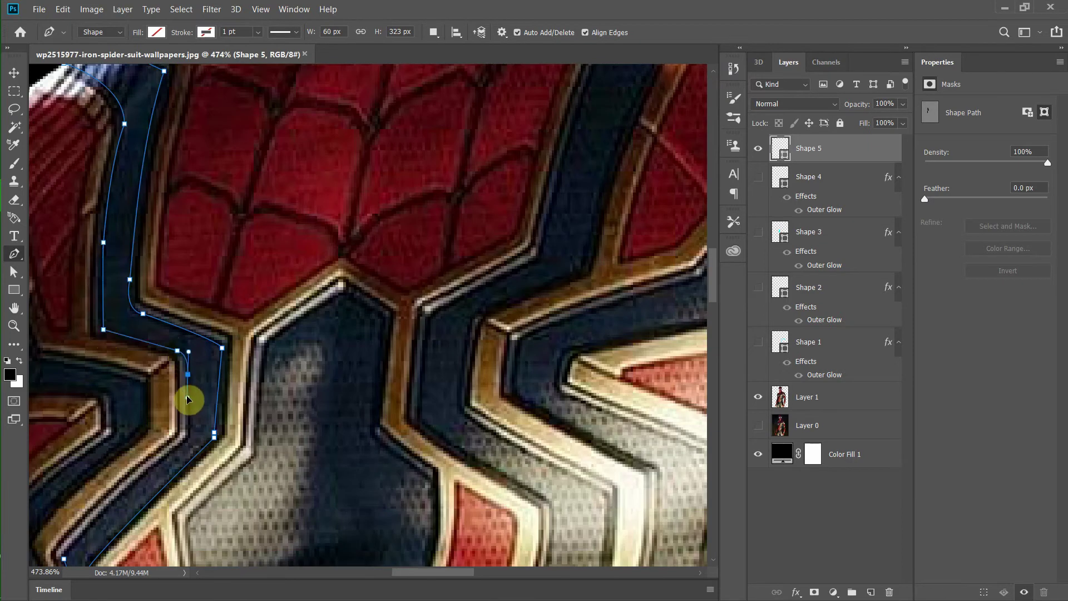
{"action": "scroll", "coordinate": [192, 375], "scroll_direction": "down", "scroll_amount": 2}
{"action": "scroll", "coordinate": [178, 390], "scroll_direction": "down", "scroll_amount": 2}
{"action": "scroll", "coordinate": [162, 420], "scroll_direction": "down", "scroll_amount": 2}
{"action": "left_click_drag", "start_coordinate": [888, 341], "coordinate": [806, 148]}
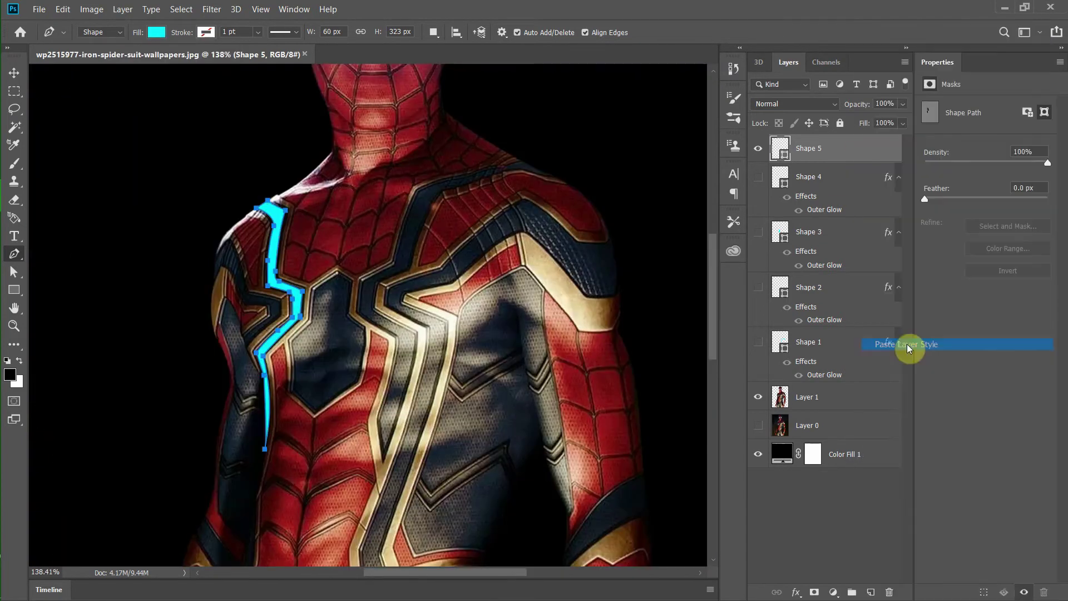
Step: Trace Shape 6 along the lower side stripe and fill it cyan
{"action": "scroll", "coordinate": [255, 389], "scroll_direction": "up", "scroll_amount": 3}
{"action": "left_click", "coordinate": [228, 417]}
{"action": "left_click", "coordinate": [219, 456]}
{"action": "scroll", "coordinate": [333, 384], "scroll_direction": "up", "scroll_amount": 1}
{"action": "left_click", "coordinate": [236, 472]}
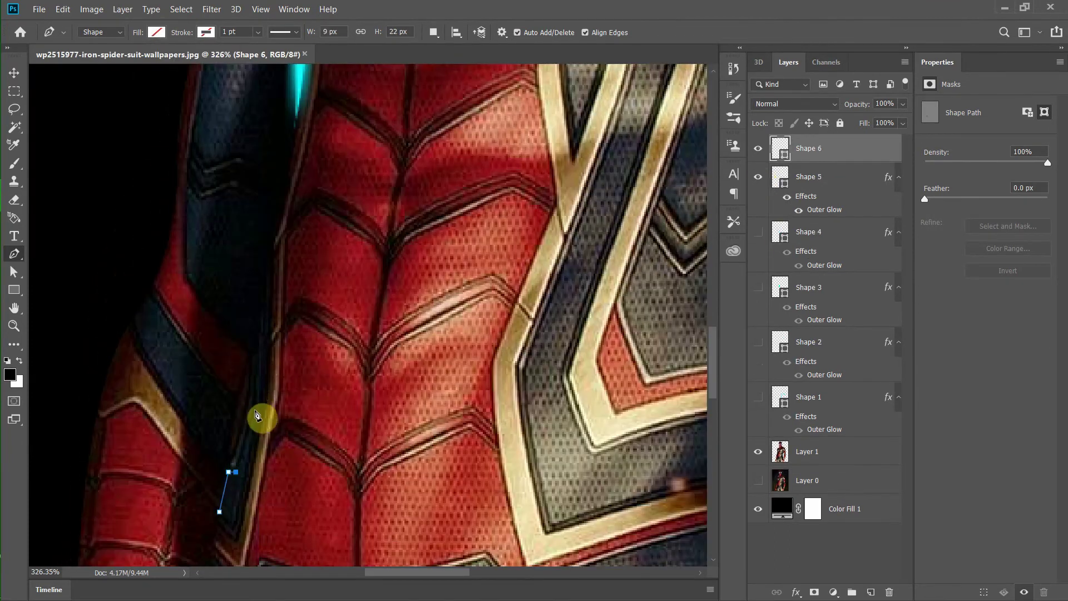
{"action": "left_click", "coordinate": [257, 381]}
{"action": "left_click", "coordinate": [259, 321]}
{"action": "scroll", "coordinate": [229, 563], "scroll_direction": "down", "scroll_amount": 2}
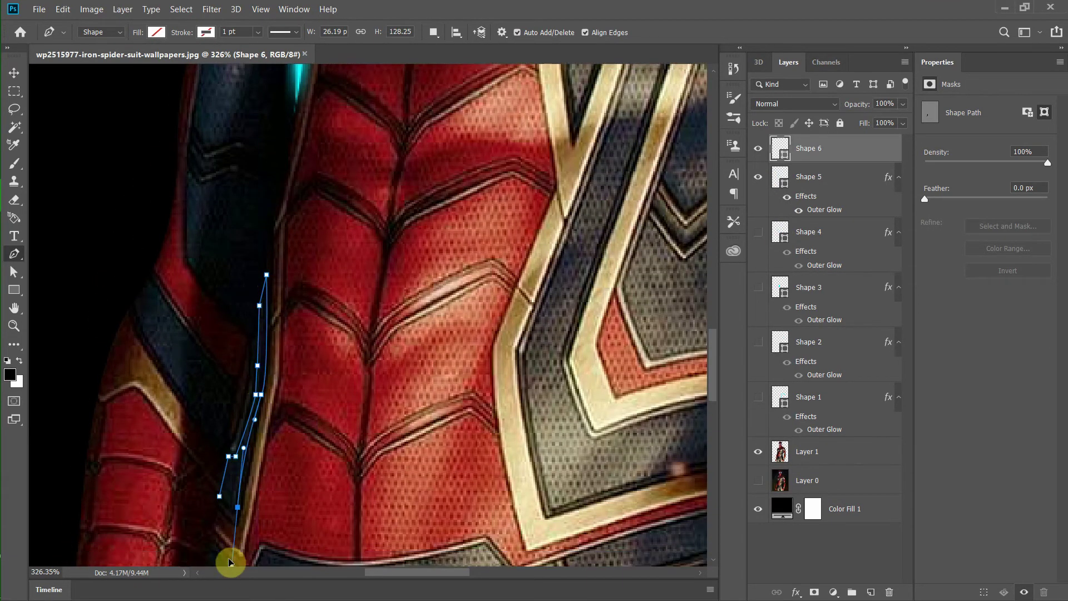
{"action": "scroll", "coordinate": [241, 504], "scroll_direction": "up", "scroll_amount": 2}
{"action": "scroll", "coordinate": [186, 430], "scroll_direction": "down", "scroll_amount": 5}
{"action": "left_click", "coordinate": [155, 35]}
{"action": "left_click", "coordinate": [89, 105]}
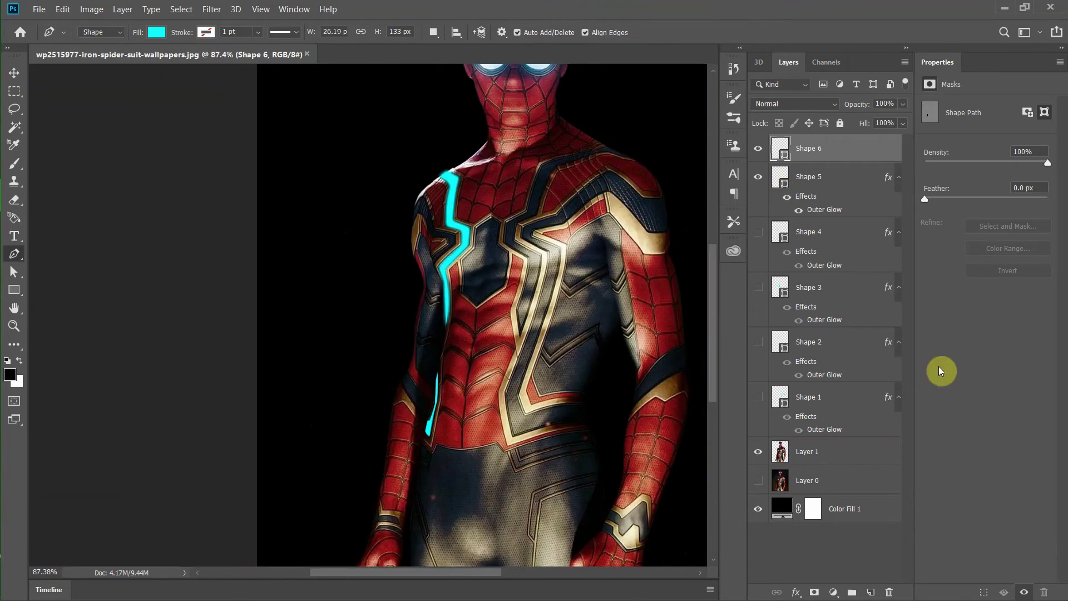
Step: Fit the whole figure on screen and show all the glowing shape layers together
{"action": "key", "text": "ctrl+0"}
{"action": "left_click_drag", "start_coordinate": [758, 258], "coordinate": [758, 423]}
{"action": "right_click", "coordinate": [853, 369]}
Step: Trace a cyan shape around the wrist cuff band
{"action": "left_click", "coordinate": [439, 424]}
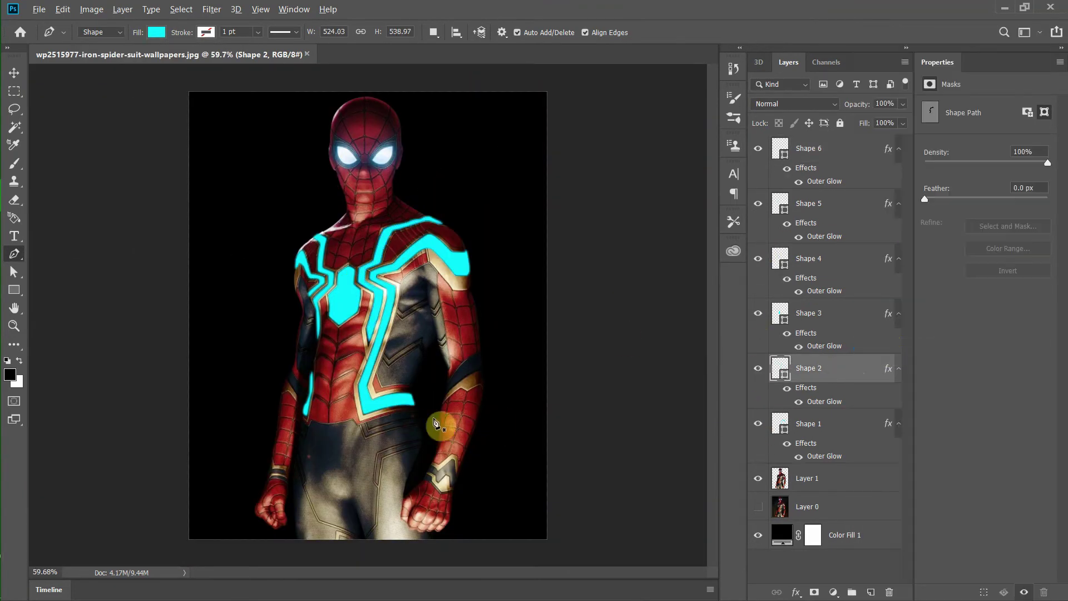
{"action": "scroll", "coordinate": [439, 425], "scroll_direction": "up", "scroll_amount": 5}
{"action": "left_click", "coordinate": [312, 443]}
{"action": "left_click", "coordinate": [331, 405]}
{"action": "left_click_drag", "start_coordinate": [382, 440], "coordinate": [401, 477]}
{"action": "left_click_drag", "start_coordinate": [477, 363], "coordinate": [505, 330]}
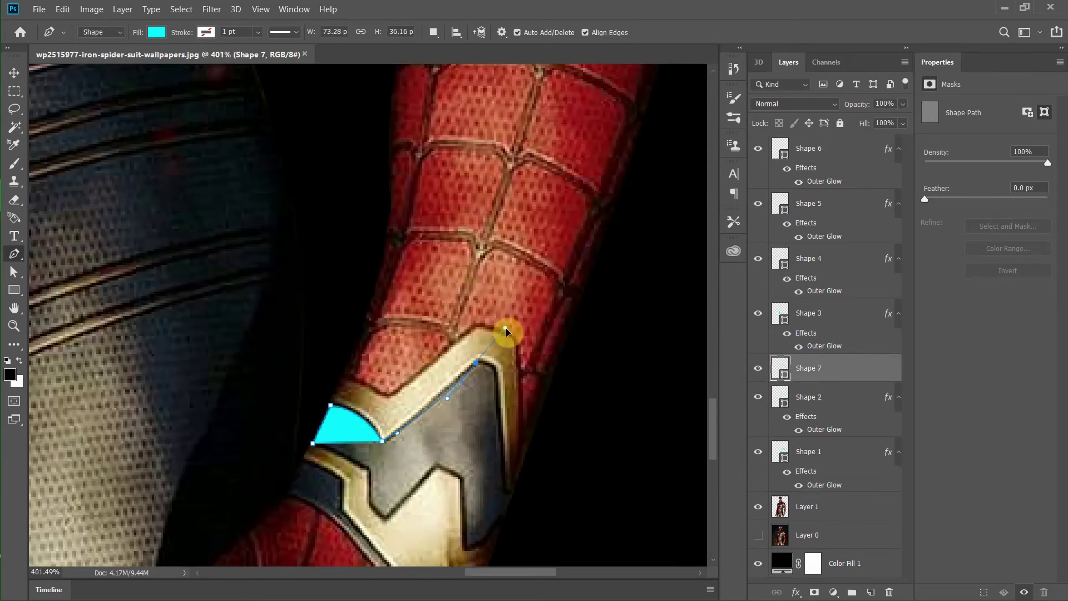
{"action": "left_click", "coordinate": [497, 371]}
{"action": "left_click", "coordinate": [497, 384]}
{"action": "scroll", "coordinate": [494, 536], "scroll_direction": "up", "scroll_amount": 2}
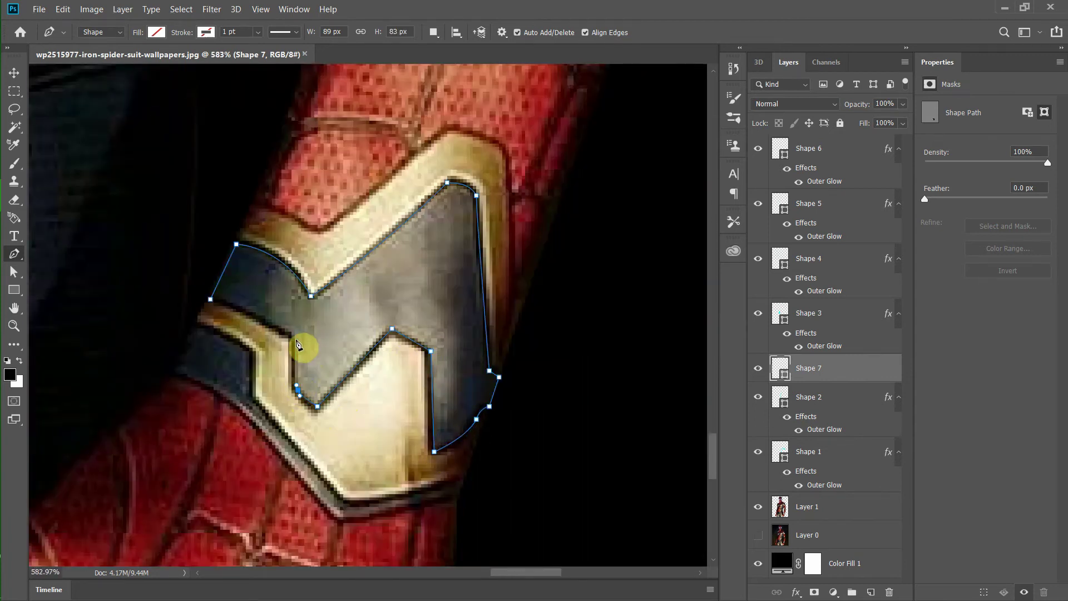
{"action": "left_click", "coordinate": [210, 299]}
Step: Adjust the Outer Glow Spread value for the cuff band
{"action": "scroll", "coordinate": [362, 341], "scroll_direction": "down", "scroll_amount": 1}
{"action": "scroll", "coordinate": [277, 131], "scroll_direction": "down", "scroll_amount": 3}
{"action": "scroll", "coordinate": [477, 439], "scroll_direction": "up", "scroll_amount": 3}
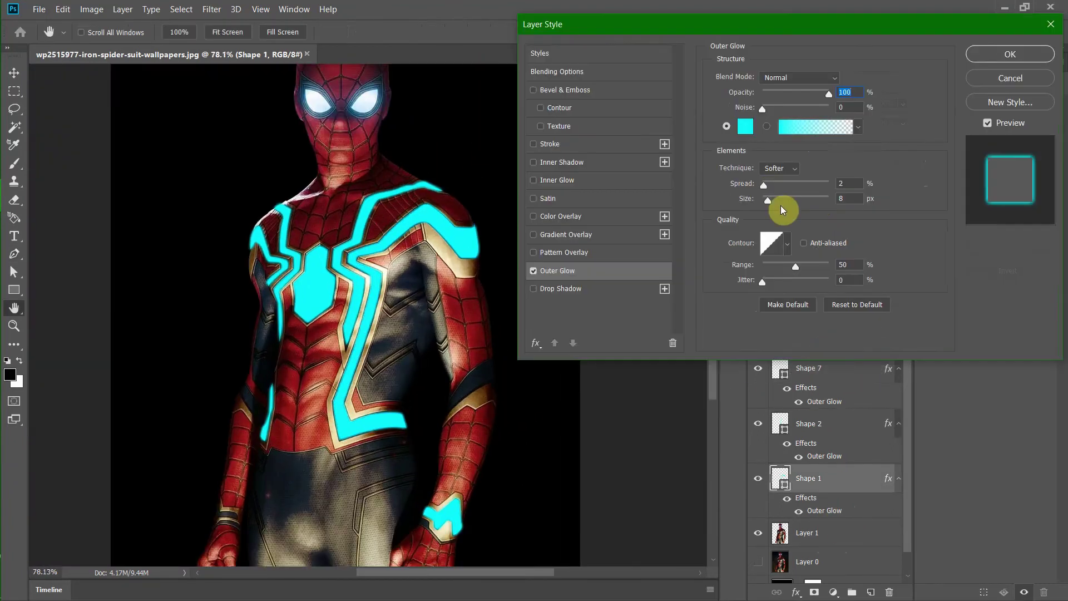
{"action": "left_click", "coordinate": [843, 185]}
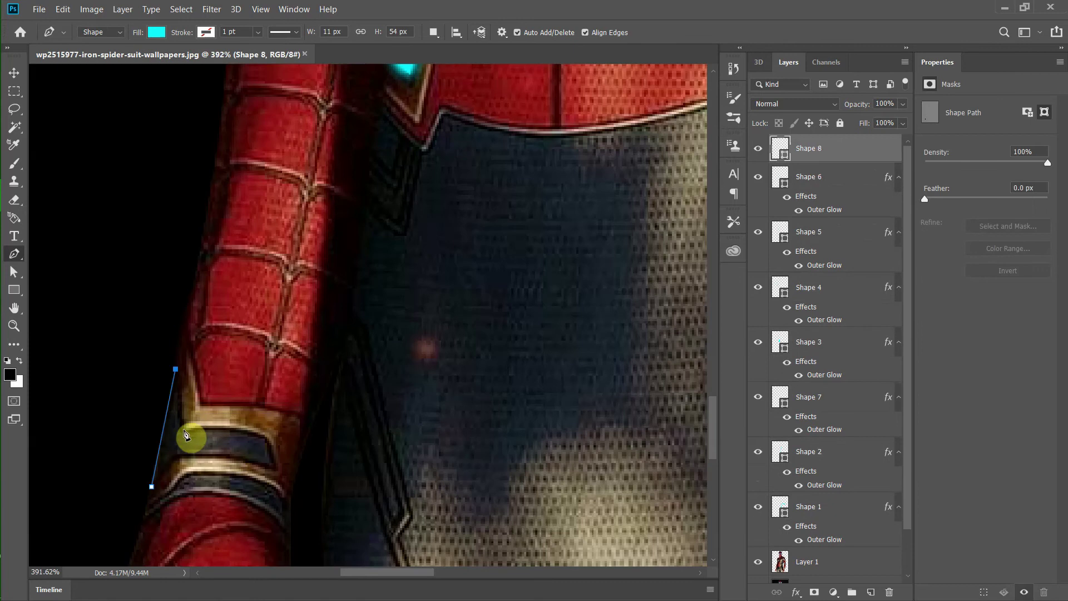
Step: Fill cyan and outline new bands on the other wrist and upper arm
{"action": "left_click", "coordinate": [157, 31]}
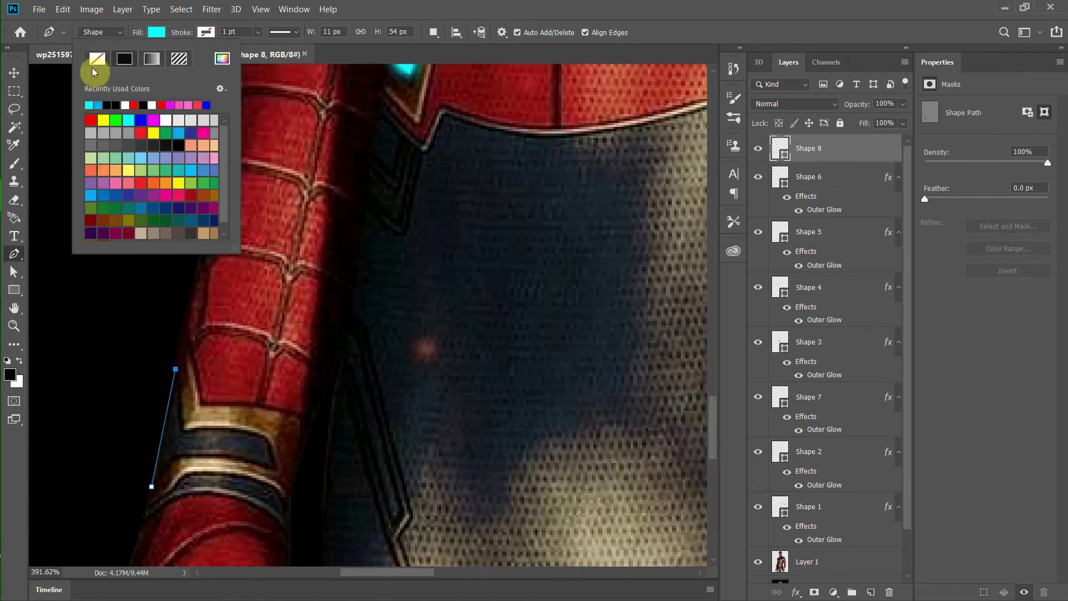
{"action": "left_click", "coordinate": [85, 56]}
{"action": "left_click_drag", "start_coordinate": [264, 441], "coordinate": [300, 462]}
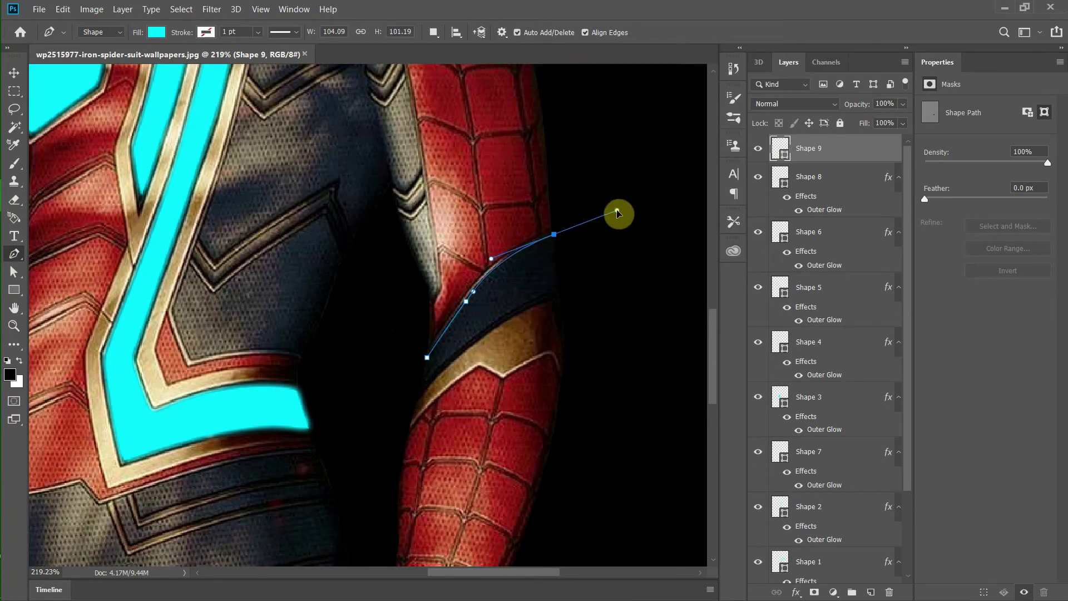
{"action": "left_click", "coordinate": [555, 234]}
{"action": "left_click", "coordinate": [556, 293]}
{"action": "left_click", "coordinate": [467, 344]}
{"action": "left_click", "coordinate": [404, 394]}
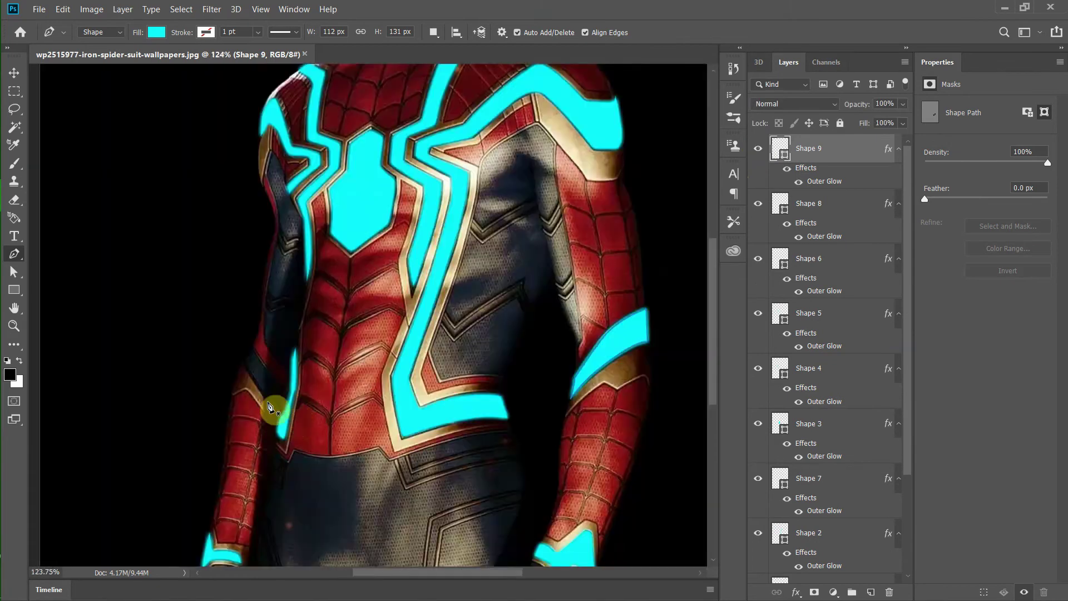
Step: Finish outlining the cyan band on the left arm
{"action": "left_click", "coordinate": [305, 397]}
{"action": "left_click", "coordinate": [290, 467]}
{"action": "left_click", "coordinate": [185, 290]}
{"action": "left_click", "coordinate": [203, 260]}
{"action": "left_click", "coordinate": [305, 398]}
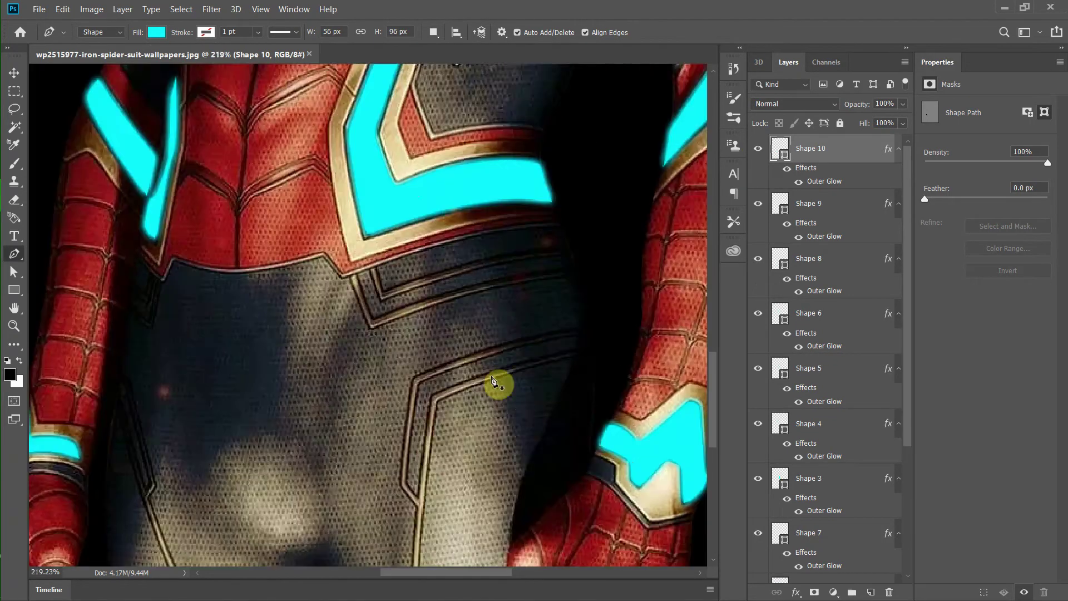
Step: Trace Shape 11 along the belt edge and give it the same Outer Glow
{"action": "scroll", "coordinate": [421, 333], "scroll_direction": "up", "scroll_amount": 2}
{"action": "scroll", "coordinate": [477, 376], "scroll_direction": "up", "scroll_amount": 2}
{"action": "scroll", "coordinate": [572, 269], "scroll_direction": "up", "scroll_amount": 2}
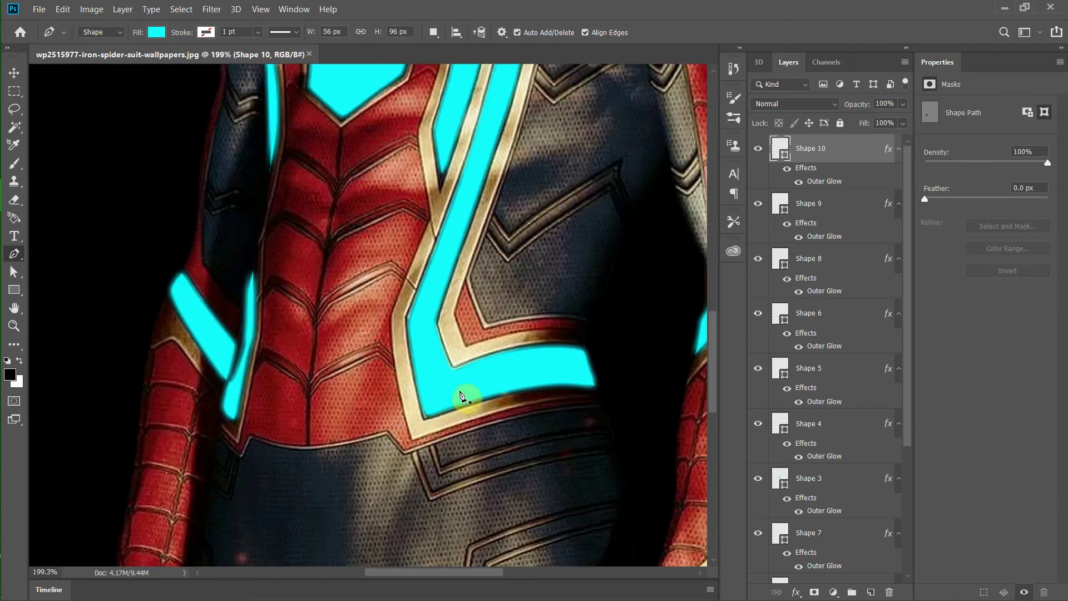
{"action": "scroll", "coordinate": [466, 393], "scroll_direction": "up", "scroll_amount": 2}
{"action": "left_click", "coordinate": [410, 352]}
{"action": "left_click", "coordinate": [397, 356]}
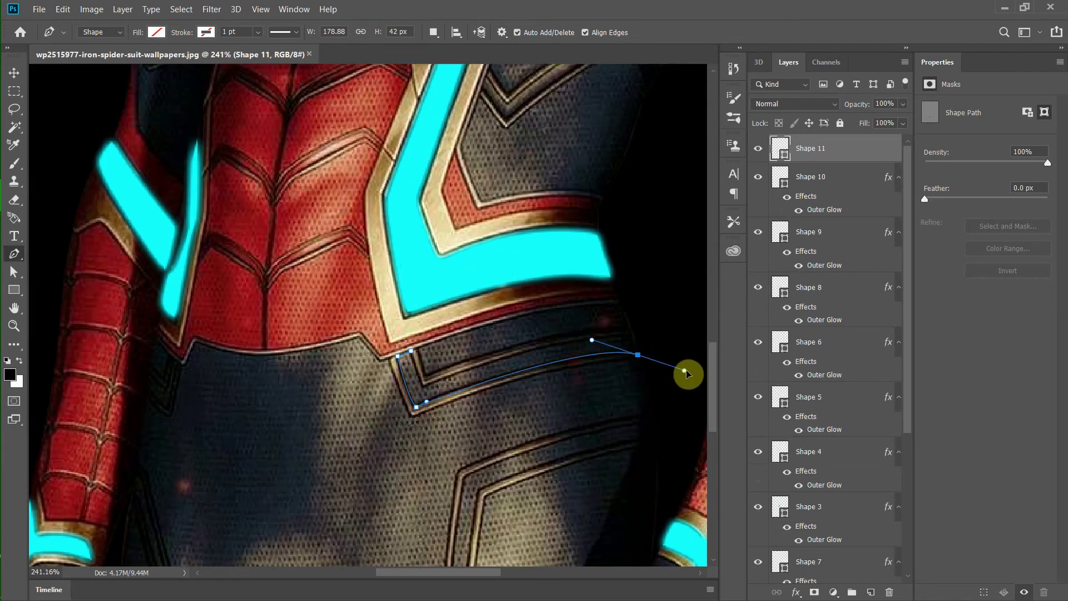
{"action": "scroll", "coordinate": [686, 370], "scroll_direction": "right", "scroll_amount": 3}
{"action": "scroll", "coordinate": [479, 341], "scroll_direction": "up", "scroll_amount": 2}
{"action": "scroll", "coordinate": [508, 341], "scroll_direction": "right", "scroll_amount": 3}
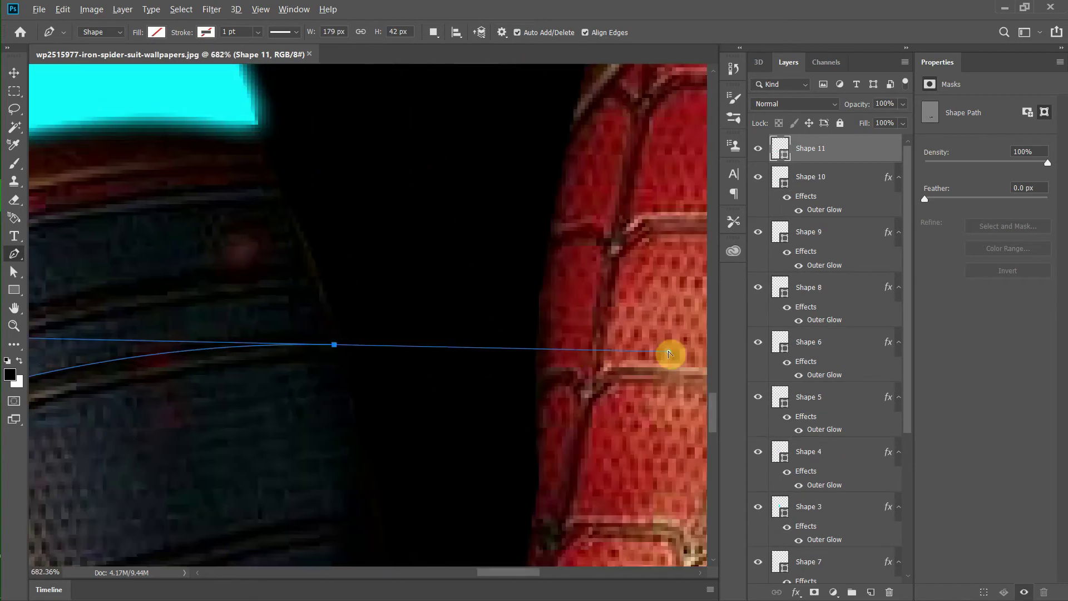
{"action": "scroll", "coordinate": [305, 303], "scroll_direction": "down", "scroll_amount": 1}
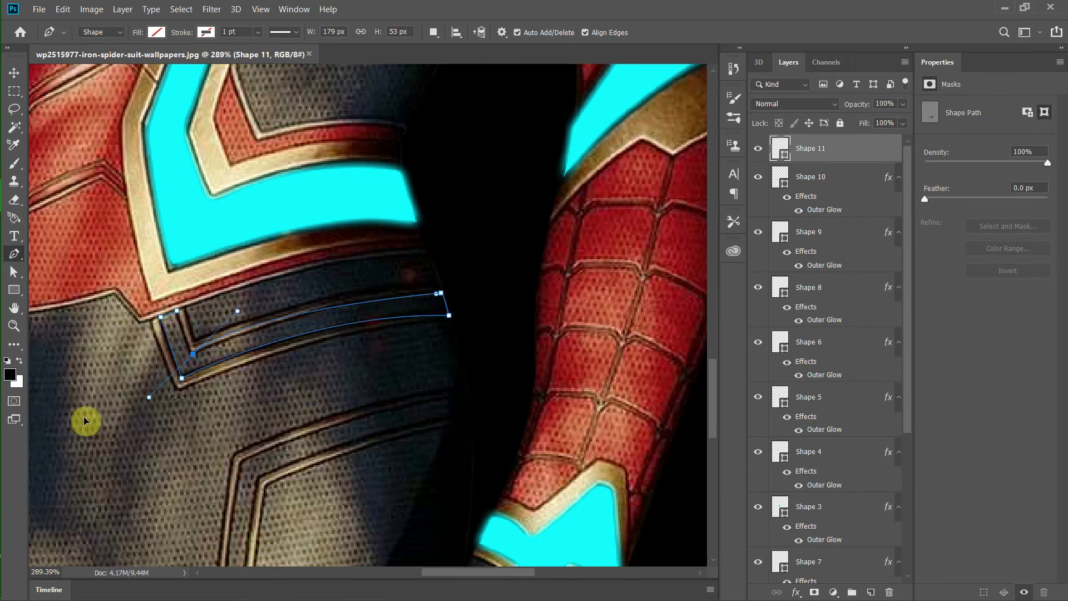
{"action": "left_click", "coordinate": [161, 319]}
{"action": "scroll", "coordinate": [259, 373], "scroll_direction": "down", "scroll_amount": 5}
{"action": "right_click", "coordinate": [857, 148]}
{"action": "left_click", "coordinate": [890, 322]}
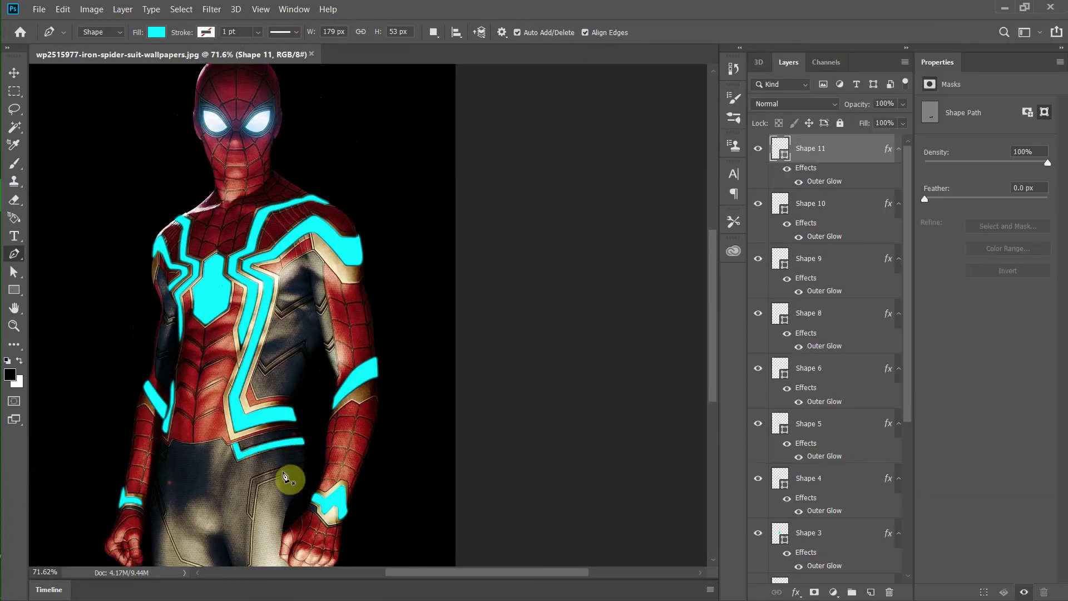
Step: Trace the next belt line as Shape 12 and fill it cyan
{"action": "scroll", "coordinate": [291, 477], "scroll_direction": "up", "scroll_amount": 3}
{"action": "scroll", "coordinate": [443, 501], "scroll_direction": "up", "scroll_amount": 3}
{"action": "left_click", "coordinate": [375, 361]}
{"action": "left_click", "coordinate": [355, 525]}
{"action": "left_click", "coordinate": [638, 284]}
{"action": "scroll", "coordinate": [582, 310], "scroll_direction": "right", "scroll_amount": 2}
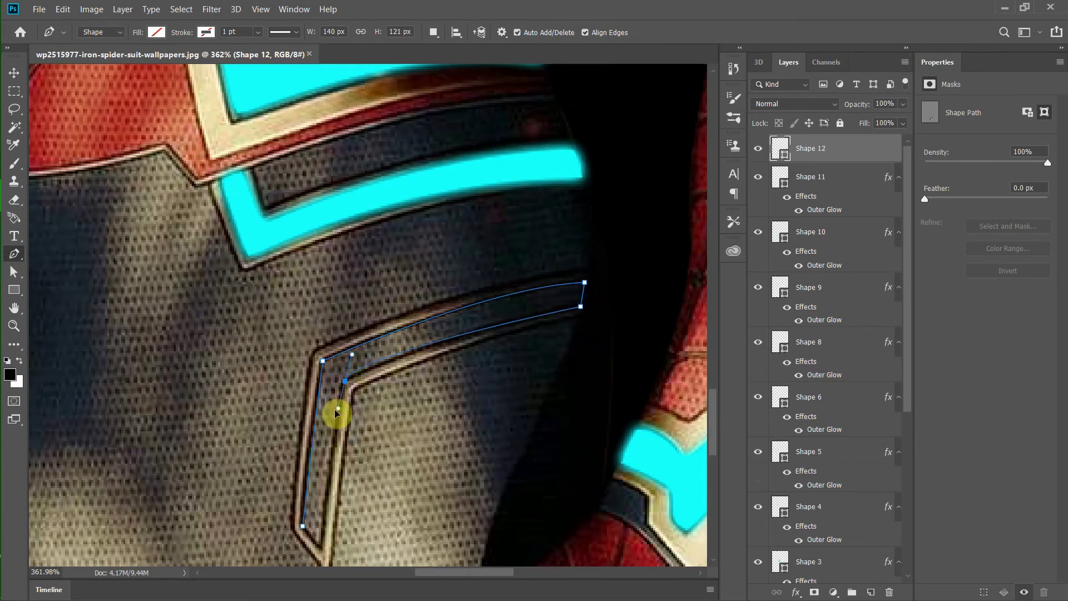
{"action": "scroll", "coordinate": [329, 489], "scroll_direction": "down", "scroll_amount": 2}
{"action": "scroll", "coordinate": [329, 489], "scroll_direction": "down", "scroll_amount": 5}
{"action": "left_click", "coordinate": [157, 31]}
{"action": "left_click", "coordinate": [134, 55]}
Step: Add a thin left-hip line and waist triangle, then group Shapes 11–14 into Group 1
{"action": "scroll", "coordinate": [470, 382], "scroll_direction": "down", "scroll_amount": 2}
{"action": "scroll", "coordinate": [143, 305], "scroll_direction": "up", "scroll_amount": 5}
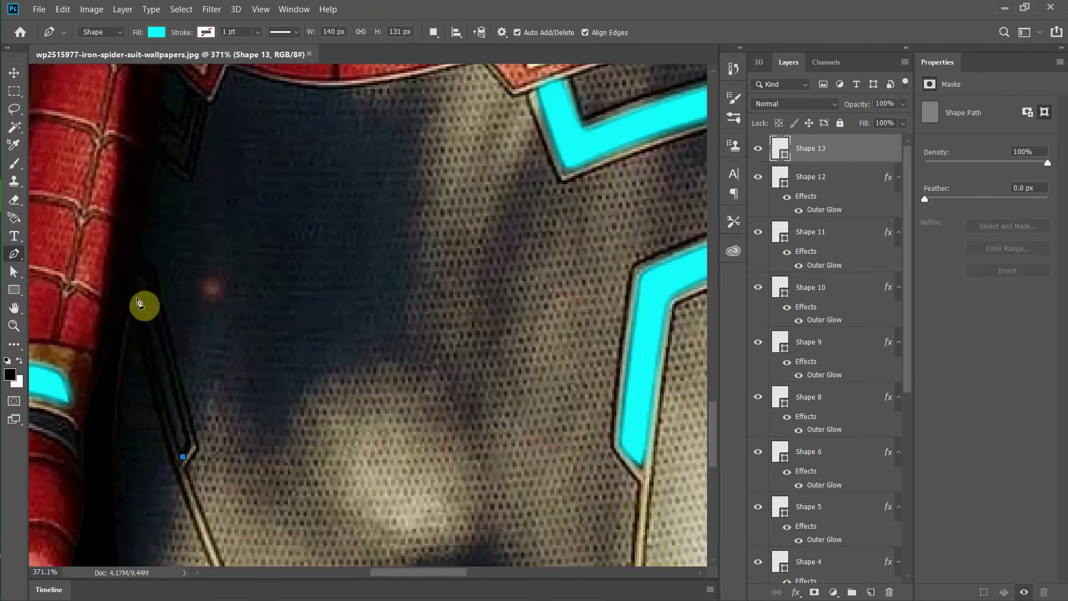
{"action": "left_click", "coordinate": [143, 281]}
{"action": "left_click", "coordinate": [191, 457]}
{"action": "scroll", "coordinate": [711, 371], "scroll_direction": "down", "scroll_amount": 3}
{"action": "scroll", "coordinate": [323, 243], "scroll_direction": "up", "scroll_amount": 4}
{"action": "left_click", "coordinate": [205, 260]}
{"action": "left_click", "coordinate": [192, 308]}
{"action": "left_click", "coordinate": [163, 278]}
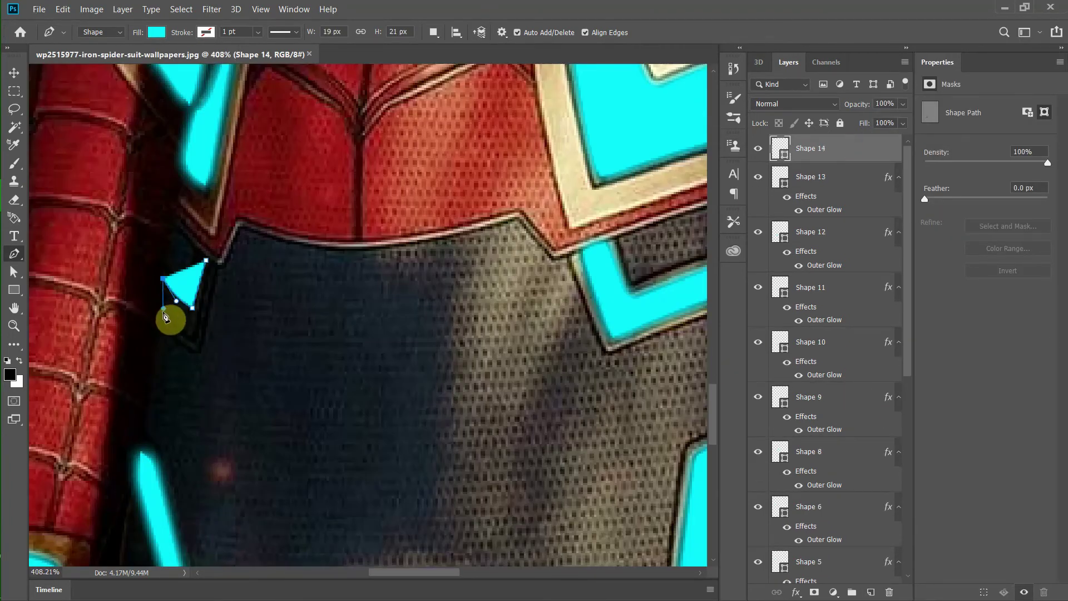
{"action": "left_click", "coordinate": [178, 345]}
{"action": "scroll", "coordinate": [195, 333], "scroll_direction": "down", "scroll_amount": 5}
{"action": "left_click_drag", "start_coordinate": [888, 177], "coordinate": [885, 149]}
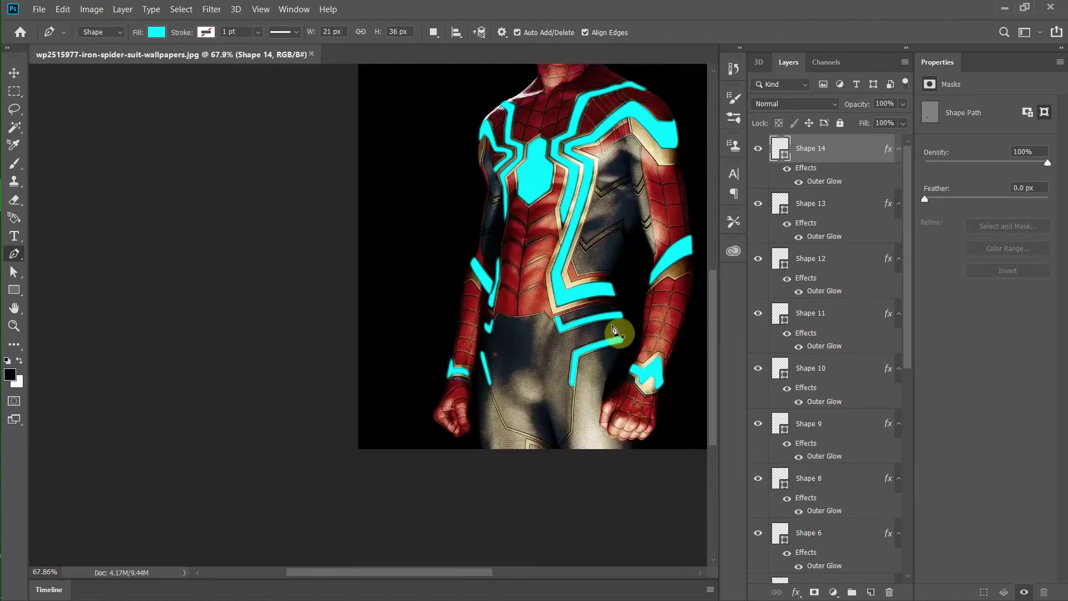
{"action": "left_click", "coordinate": [825, 320], "text": "shift"}
{"action": "key", "text": "ctrl+g"}
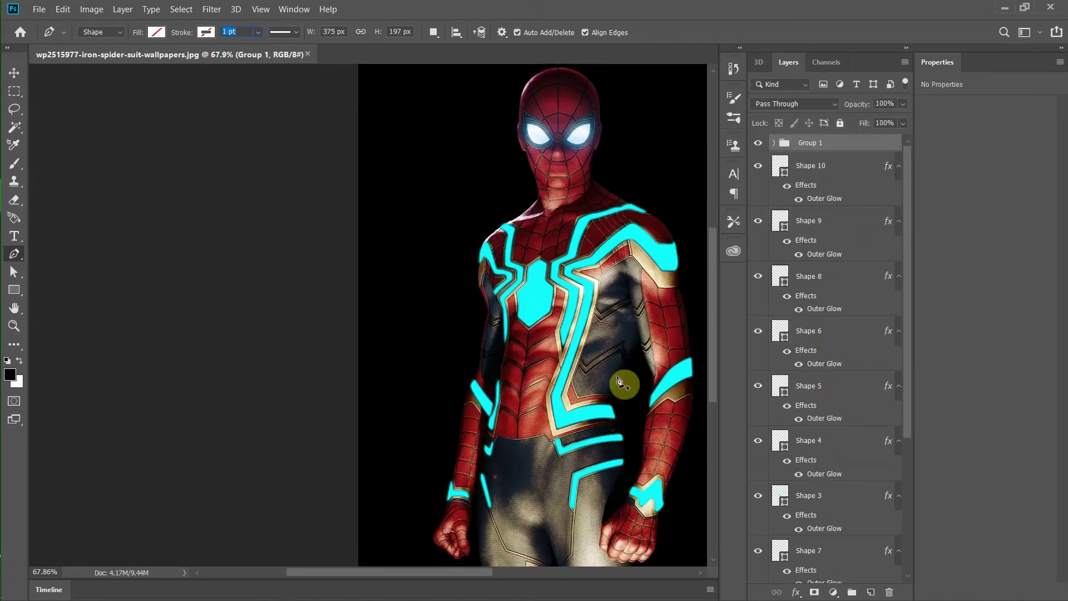
Step: Trace chevron Shape 15 on the torso side panel, fill it cyan and add the outer glow
{"action": "scroll", "coordinate": [609, 351], "scroll_direction": "up", "scroll_amount": 5}
{"action": "left_click", "coordinate": [390, 389]}
{"action": "left_click", "coordinate": [421, 426]}
{"action": "left_click_drag", "start_coordinate": [564, 322], "coordinate": [600, 307]}
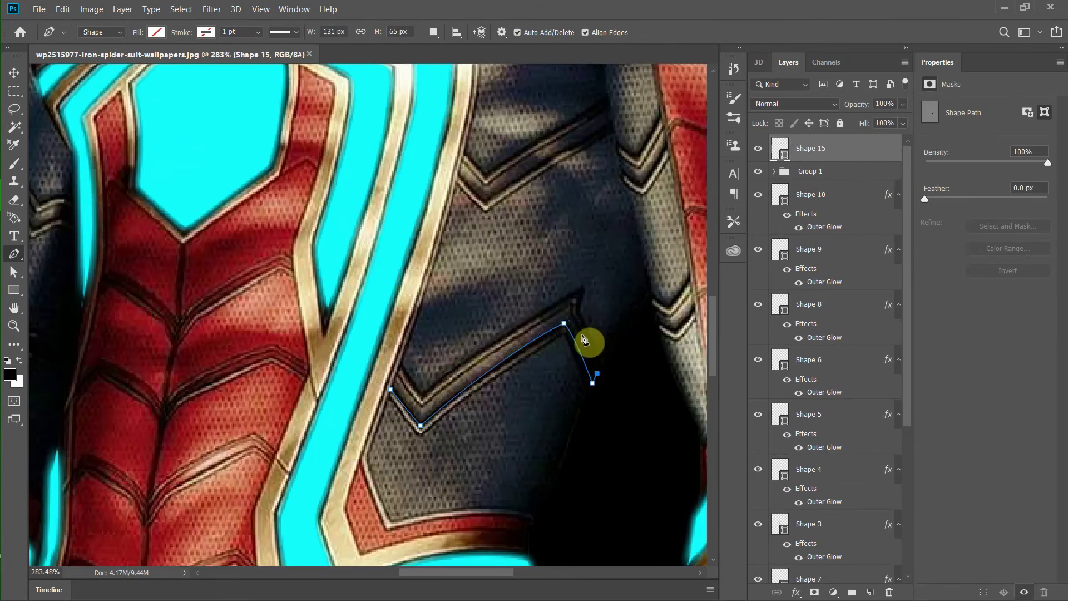
{"action": "left_click", "coordinate": [561, 362]}
{"action": "left_click", "coordinate": [414, 442]}
{"action": "left_click", "coordinate": [391, 389]}
Step: Trace a second chevron, Shape 16, higher on the side panel
{"action": "scroll", "coordinate": [401, 398], "scroll_direction": "down", "scroll_amount": 5}
{"action": "scroll", "coordinate": [453, 348], "scroll_direction": "up", "scroll_amount": 3}
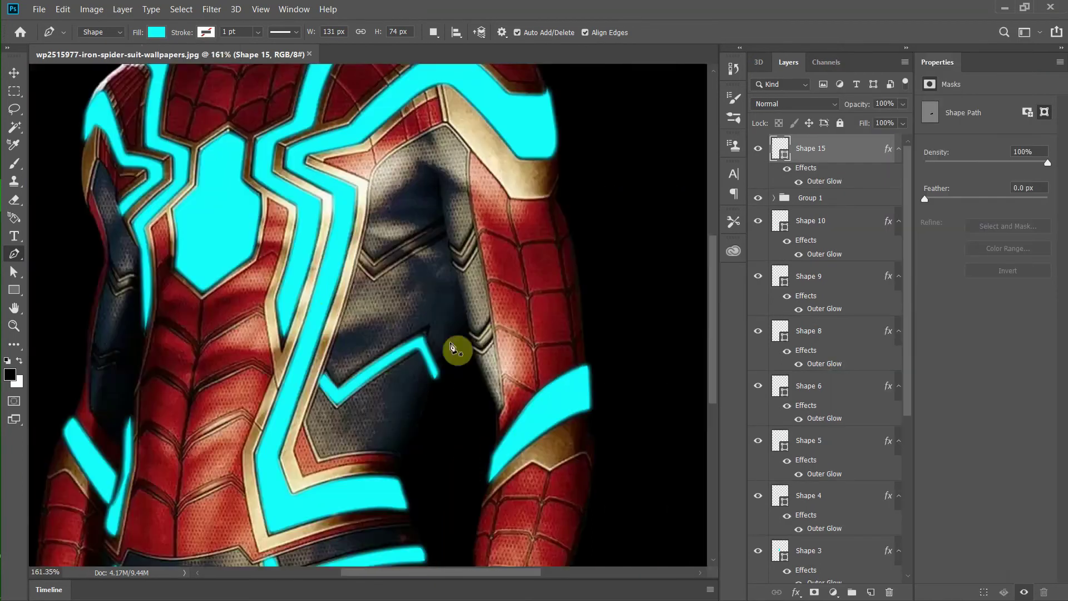
{"action": "scroll", "coordinate": [453, 348], "scroll_direction": "up", "scroll_amount": 3}
{"action": "left_click", "coordinate": [494, 108]}
{"action": "left_click", "coordinate": [509, 137]}
{"action": "left_click", "coordinate": [279, 279]}
{"action": "left_click", "coordinate": [241, 238]}
Step: Trace a small curved chevron, Shape 17, lower on the panel, with cyan fill and glow
{"action": "scroll", "coordinate": [269, 241], "scroll_direction": "down", "scroll_amount": 2}
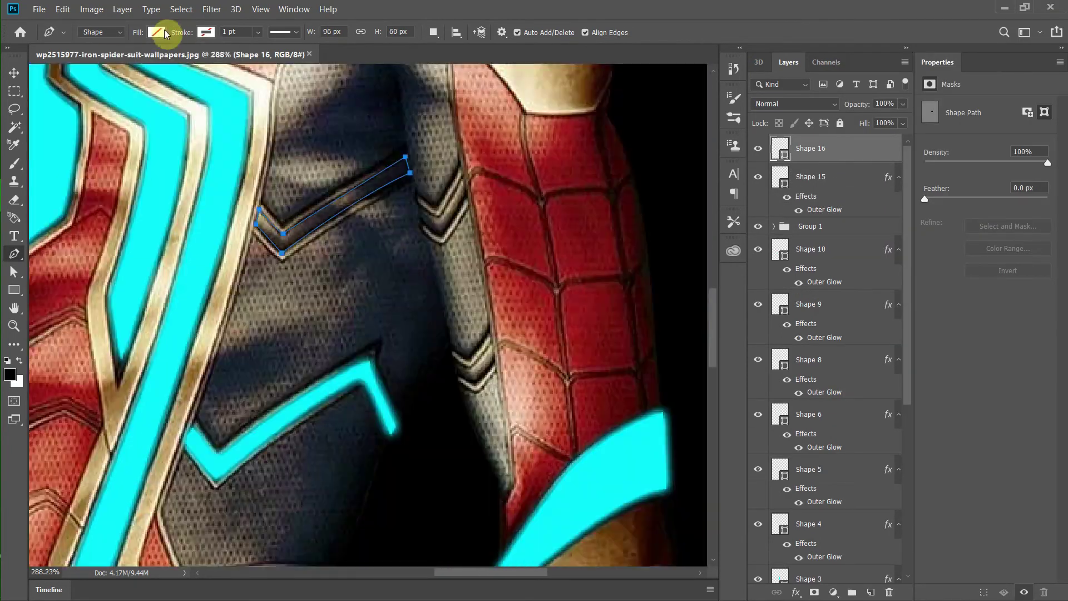
{"action": "scroll", "coordinate": [467, 267], "scroll_direction": "up", "scroll_amount": 2}
{"action": "left_click", "coordinate": [254, 390]}
{"action": "left_click", "coordinate": [270, 415]}
{"action": "left_click", "coordinate": [303, 404]}
{"action": "left_click_drag", "start_coordinate": [361, 430], "coordinate": [392, 455]}
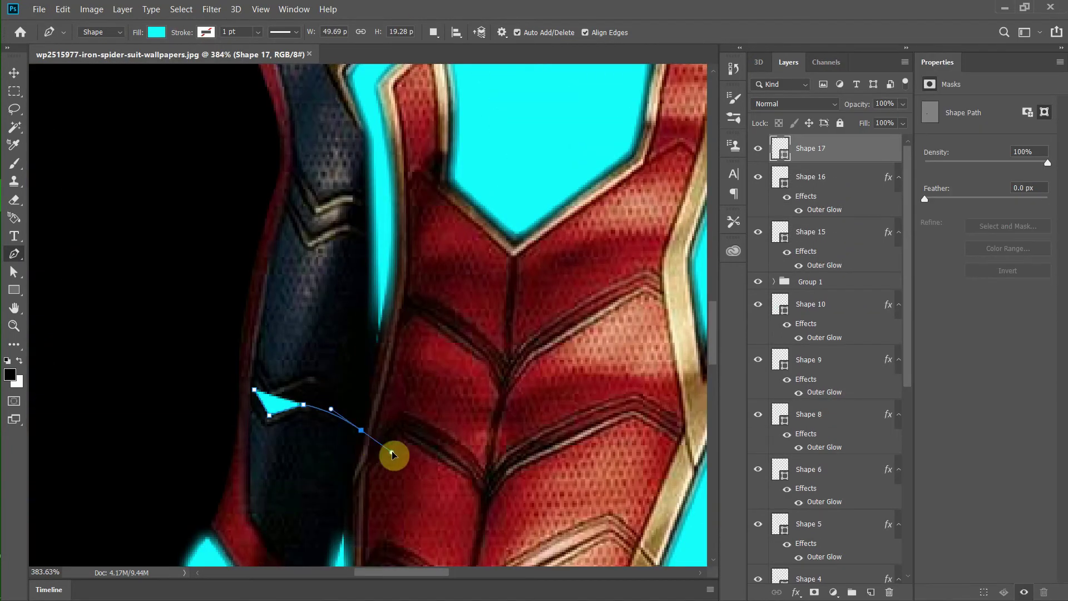
{"action": "left_click", "coordinate": [368, 414]}
{"action": "left_click", "coordinate": [157, 32]}
{"action": "left_click", "coordinate": [84, 34]}
{"action": "left_click", "coordinate": [320, 383]}
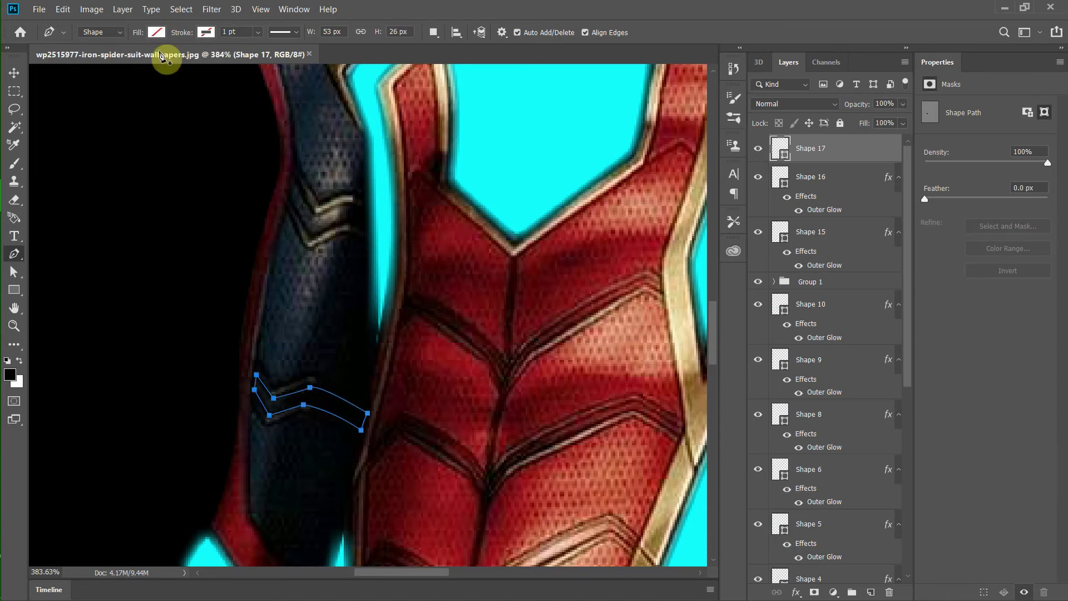
{"action": "scroll", "coordinate": [422, 353], "scroll_direction": "up", "scroll_amount": 3}
{"action": "left_click", "coordinate": [293, 313]}
Step: Trace the next chevron, Shape 18, further up the side panel
{"action": "left_click", "coordinate": [288, 335]}
{"action": "left_click", "coordinate": [316, 350]}
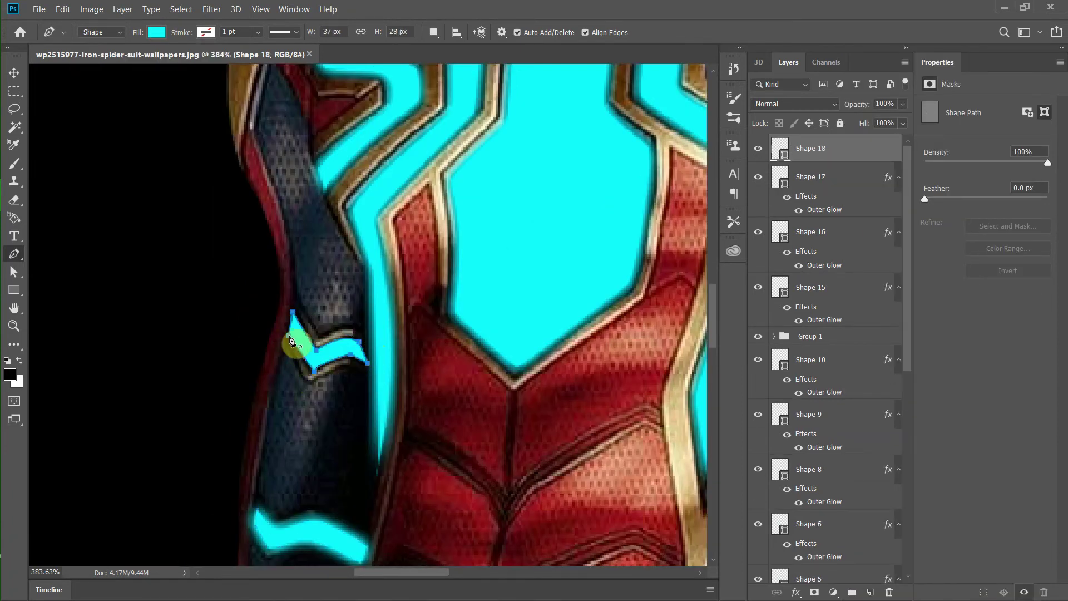
{"action": "scroll", "coordinate": [293, 341], "scroll_direction": "down", "scroll_amount": 5}
{"action": "scroll", "coordinate": [347, 310], "scroll_direction": "up", "scroll_amount": 5}
{"action": "scroll", "coordinate": [444, 341], "scroll_direction": "down", "scroll_amount": 5}
{"action": "scroll", "coordinate": [466, 285], "scroll_direction": "up", "scroll_amount": 6}
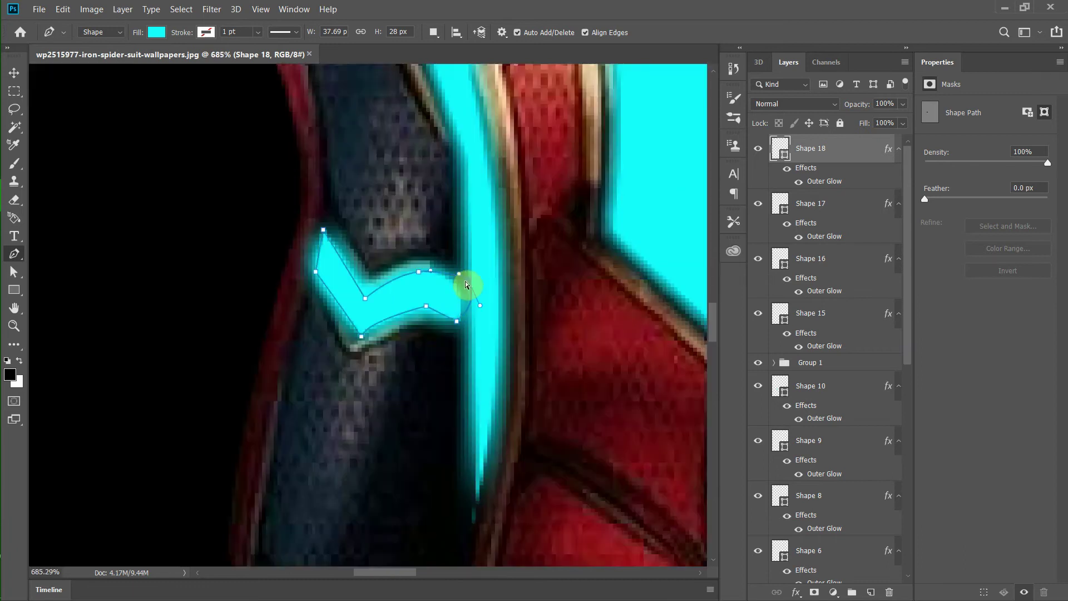
{"action": "scroll", "coordinate": [466, 285], "scroll_direction": "down", "scroll_amount": 3}
{"action": "scroll", "coordinate": [518, 296], "scroll_direction": "down", "scroll_amount": 3}
{"action": "scroll", "coordinate": [576, 261], "scroll_direction": "up", "scroll_amount": 6}
Step: Trace a small chevron, Shape 19, by the arm seam, with cyan fill and outer glow
{"action": "left_click", "coordinate": [328, 230]}
{"action": "left_click", "coordinate": [338, 272]}
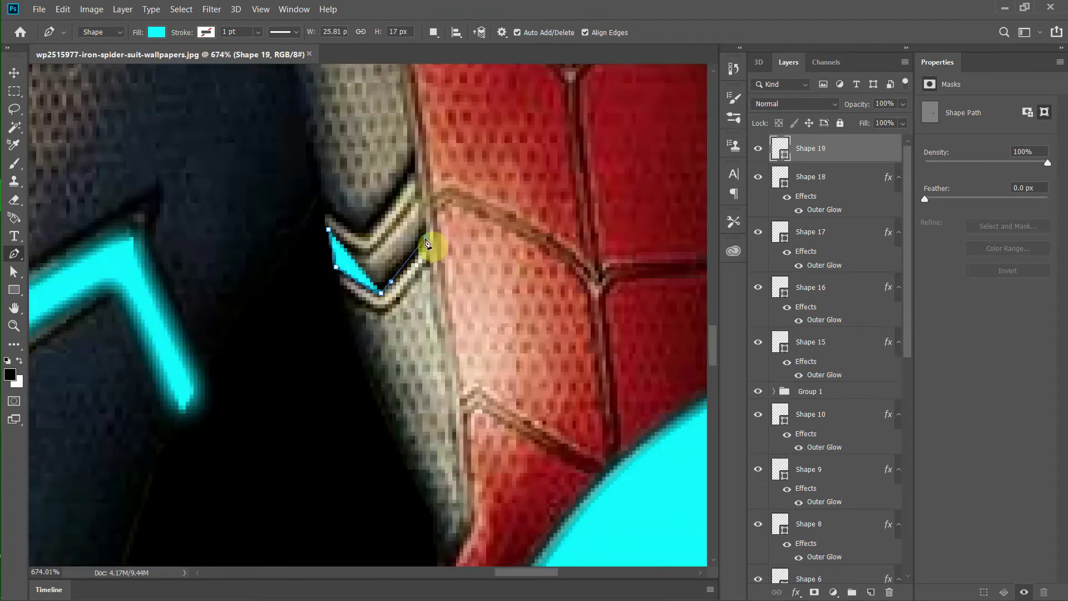
{"action": "left_click", "coordinate": [427, 243]}
{"action": "left_click", "coordinate": [341, 238]}
{"action": "left_click", "coordinate": [156, 32]}
{"action": "left_click", "coordinate": [89, 105]}
Step: Begin outlining a Shape 20 chevron near the arm seam with four anchor points
{"action": "scroll", "coordinate": [499, 356], "scroll_direction": "down", "scroll_amount": 2}
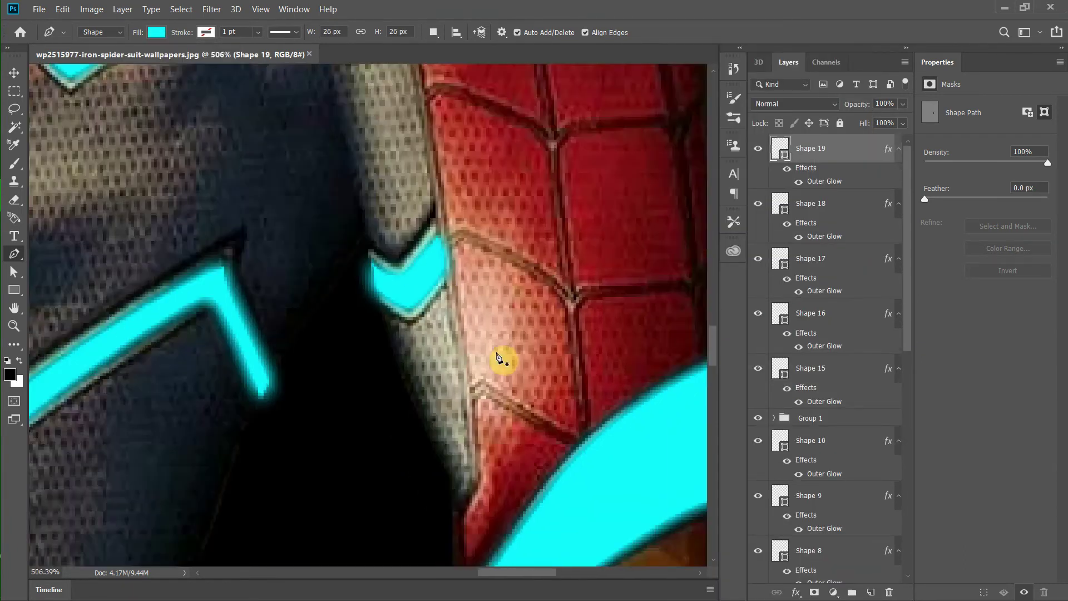
{"action": "scroll", "coordinate": [499, 357], "scroll_direction": "down", "scroll_amount": 1}
{"action": "left_click", "coordinate": [344, 202]}
{"action": "left_click", "coordinate": [346, 223]}
{"action": "left_click", "coordinate": [411, 183]}
{"action": "left_click", "coordinate": [406, 160]}
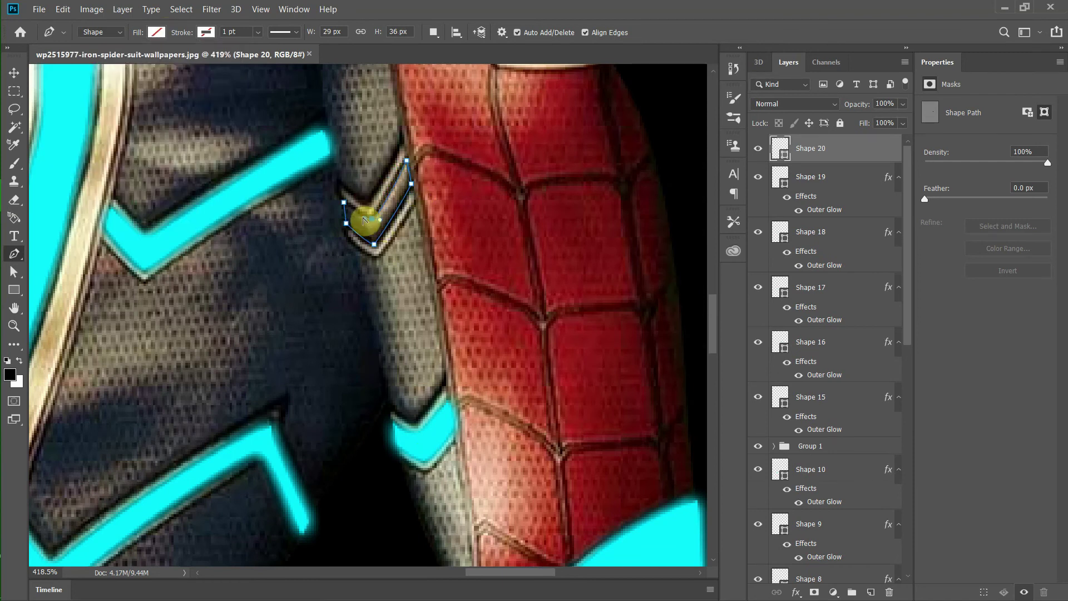
{"action": "scroll", "coordinate": [332, 198], "scroll_direction": "down", "scroll_amount": 3}
{"action": "scroll", "coordinate": [442, 476], "scroll_direction": "down", "scroll_amount": 3}
Step: Group Shapes 15–20 into Group 2 and expand it
{"action": "scroll", "coordinate": [441, 477], "scroll_direction": "up", "scroll_amount": 1}
{"action": "scroll", "coordinate": [839, 458], "scroll_direction": "down", "scroll_amount": 5}
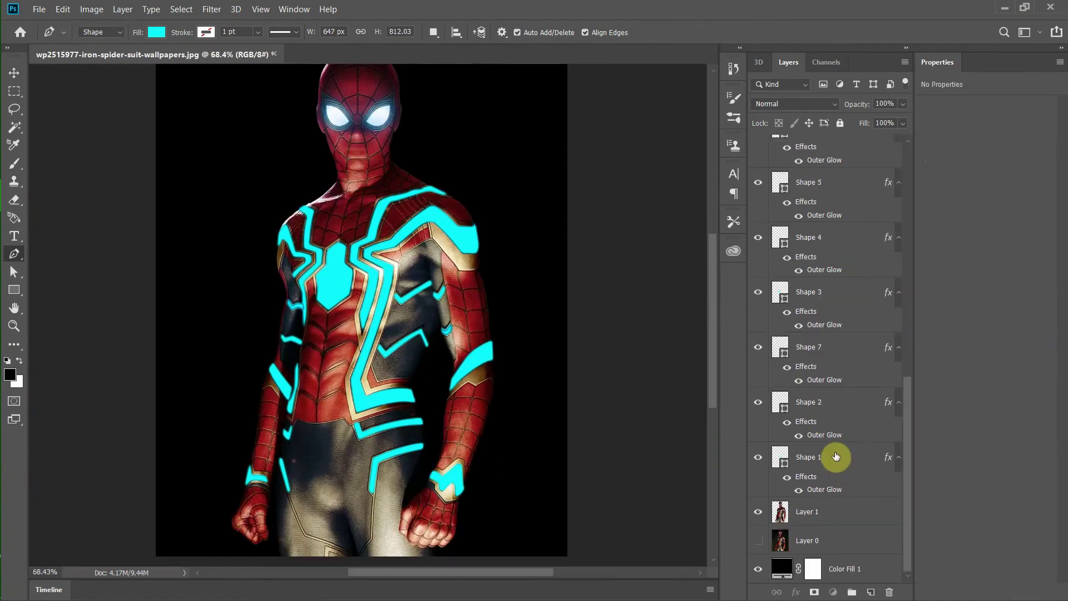
{"action": "scroll", "coordinate": [839, 464], "scroll_direction": "down", "scroll_amount": 3}
{"action": "scroll", "coordinate": [840, 463], "scroll_direction": "up", "scroll_amount": 5}
{"action": "left_click", "coordinate": [818, 369]}
{"action": "left_click", "coordinate": [840, 267], "text": "shift"}
{"action": "key", "text": "ctrl+g"}
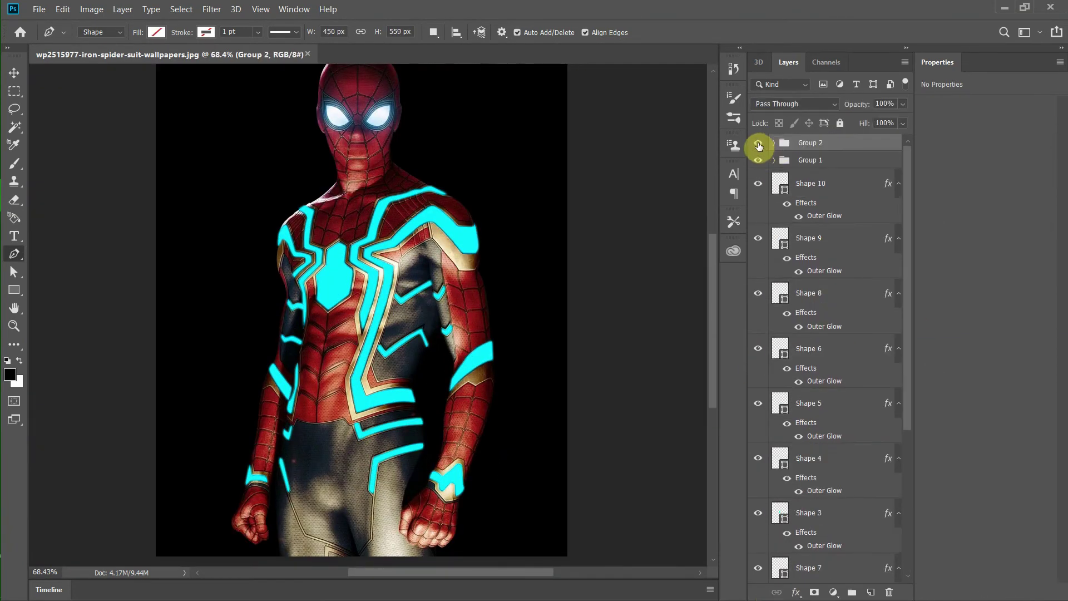
{"action": "left_click", "coordinate": [774, 143]}
Step: Trace a curved shape over the left eye of the mask (Shape 21)
{"action": "scroll", "coordinate": [367, 167], "scroll_direction": "up", "scroll_amount": 3}
{"action": "scroll", "coordinate": [370, 203], "scroll_direction": "up", "scroll_amount": 2}
{"action": "left_click", "coordinate": [300, 173]}
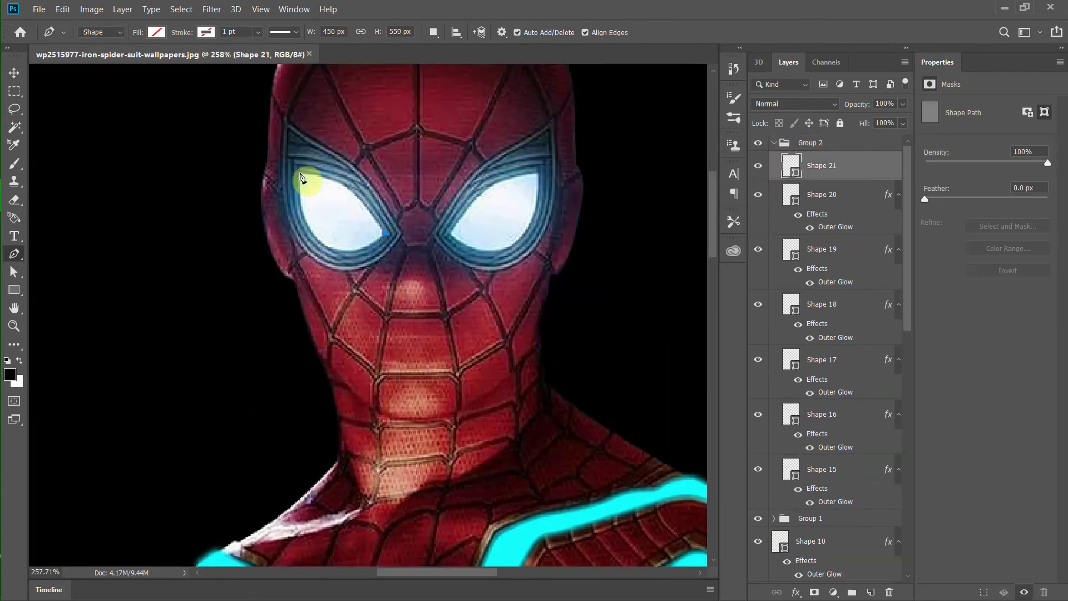
{"action": "left_click_drag", "start_coordinate": [387, 236], "coordinate": [453, 179]}
{"action": "scroll", "coordinate": [423, 201], "scroll_direction": "up", "scroll_amount": 2}
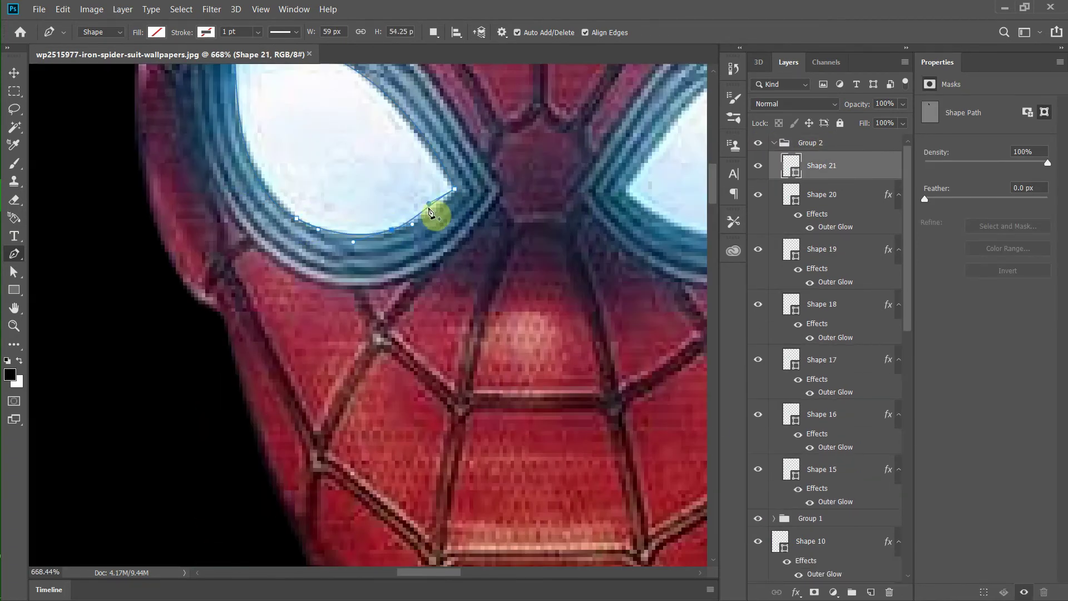
{"action": "scroll", "coordinate": [437, 210], "scroll_direction": "up", "scroll_amount": 2}
{"action": "key", "text": "Escape"}
{"action": "key", "text": "ctrl+0"}
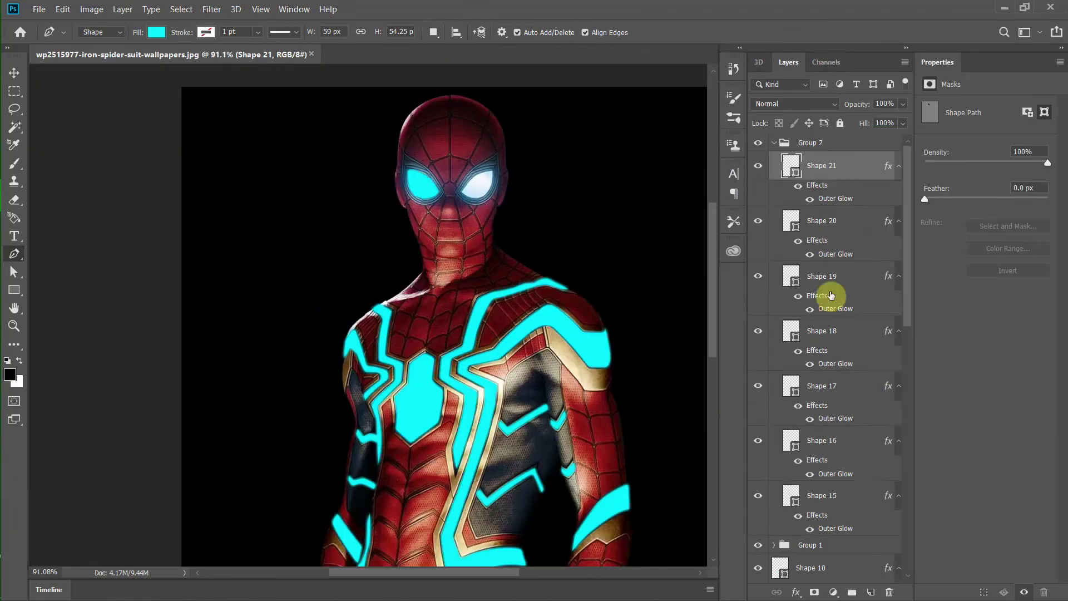
{"action": "scroll", "coordinate": [337, 195], "scroll_direction": "up", "scroll_amount": 5}
Step: Trace a cyan right-eye shape, Shape 22, and give it the outer glow
{"action": "left_click", "coordinate": [439, 137]}
{"action": "left_click", "coordinate": [285, 247]}
{"action": "left_click", "coordinate": [439, 357]}
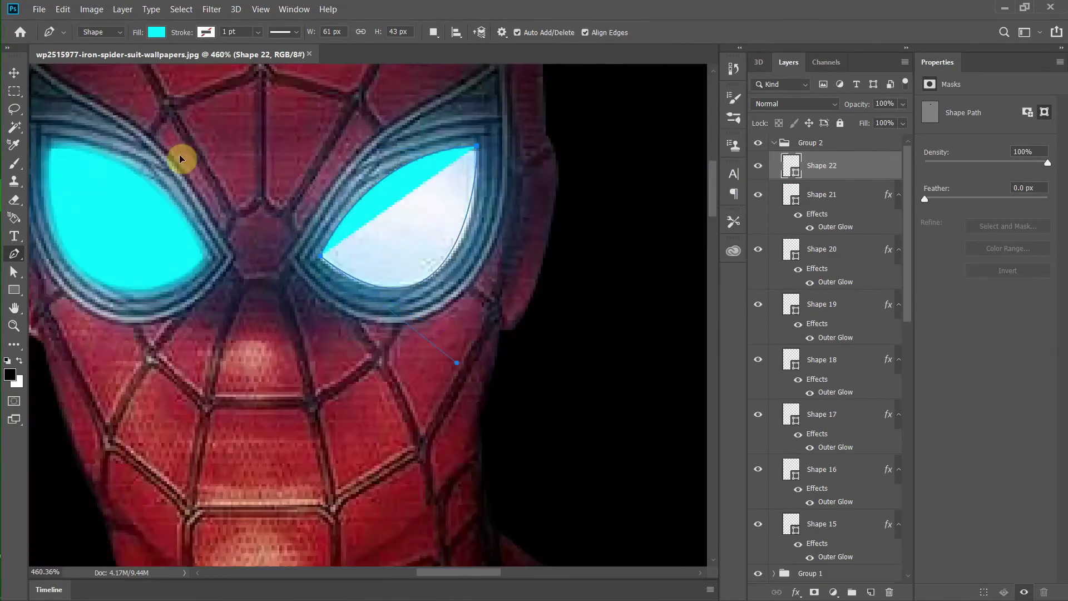
{"action": "left_click", "coordinate": [310, 286]}
{"action": "scroll", "coordinate": [306, 263], "scroll_direction": "down", "scroll_amount": 3}
{"action": "double_click", "coordinate": [838, 364]}
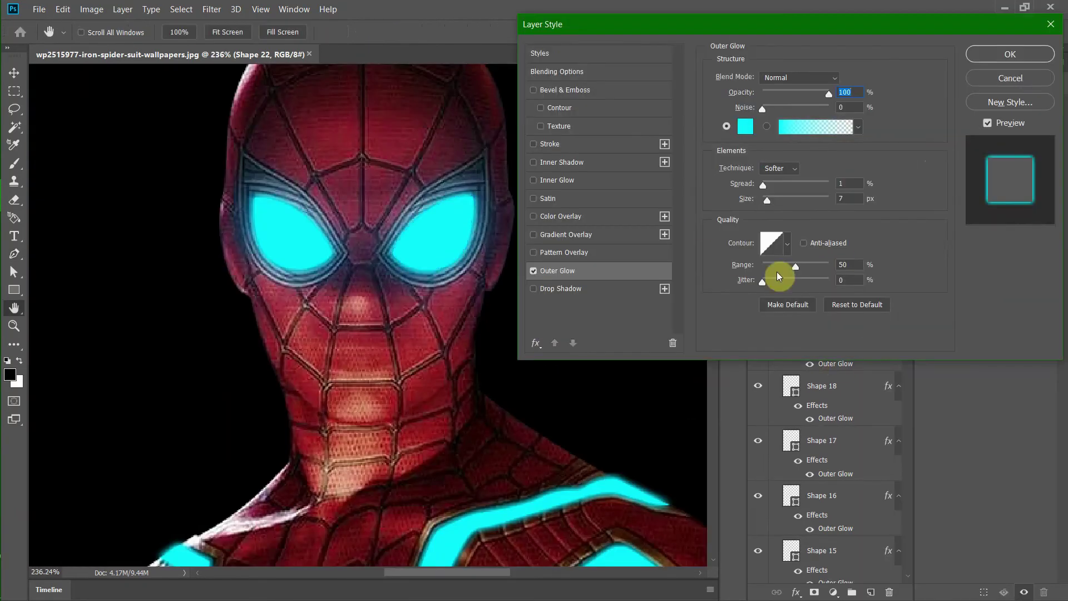
{"action": "key", "text": "Return"}
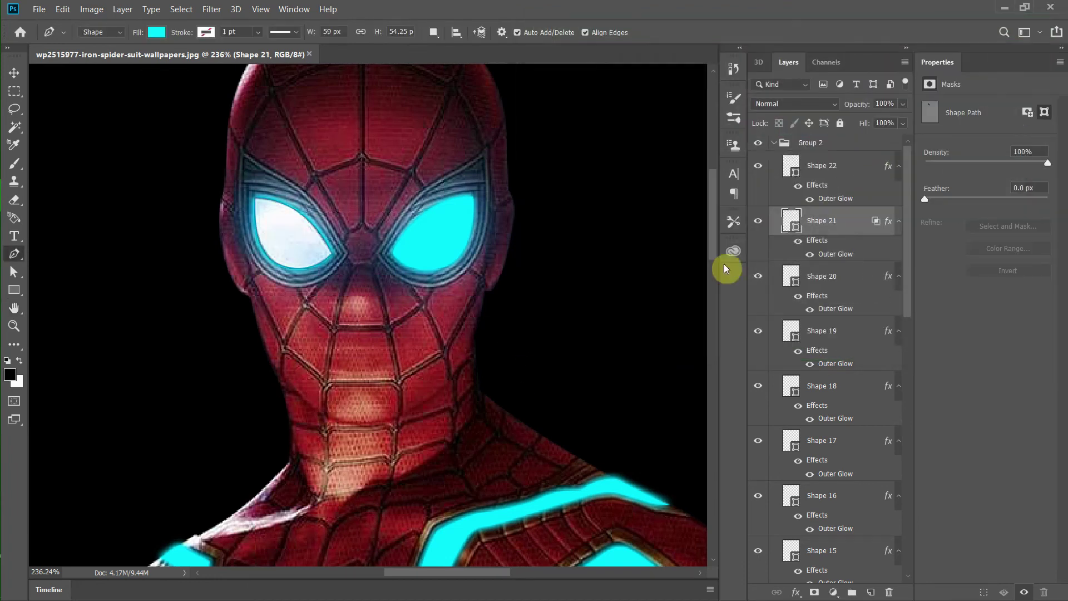
{"action": "double_click", "coordinate": [817, 256]}
{"action": "key", "text": "Escape"}
Step: Fit the image on screen and group all glowing shape layers into Group 3
{"action": "key", "text": "ctrl+0"}
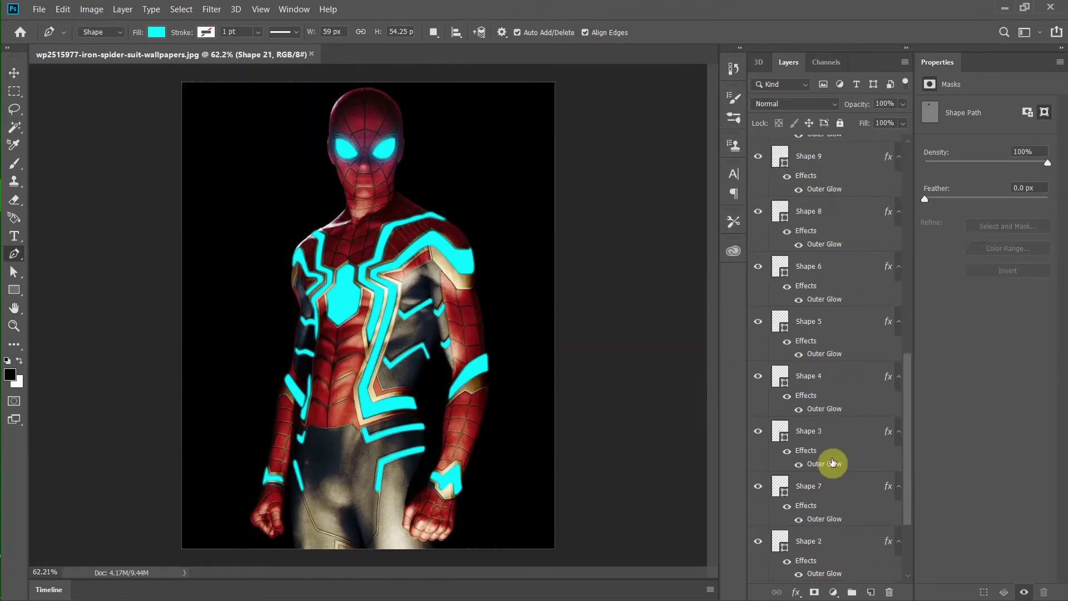
{"action": "left_click", "coordinate": [838, 144]}
{"action": "key", "text": "ctrl+g"}
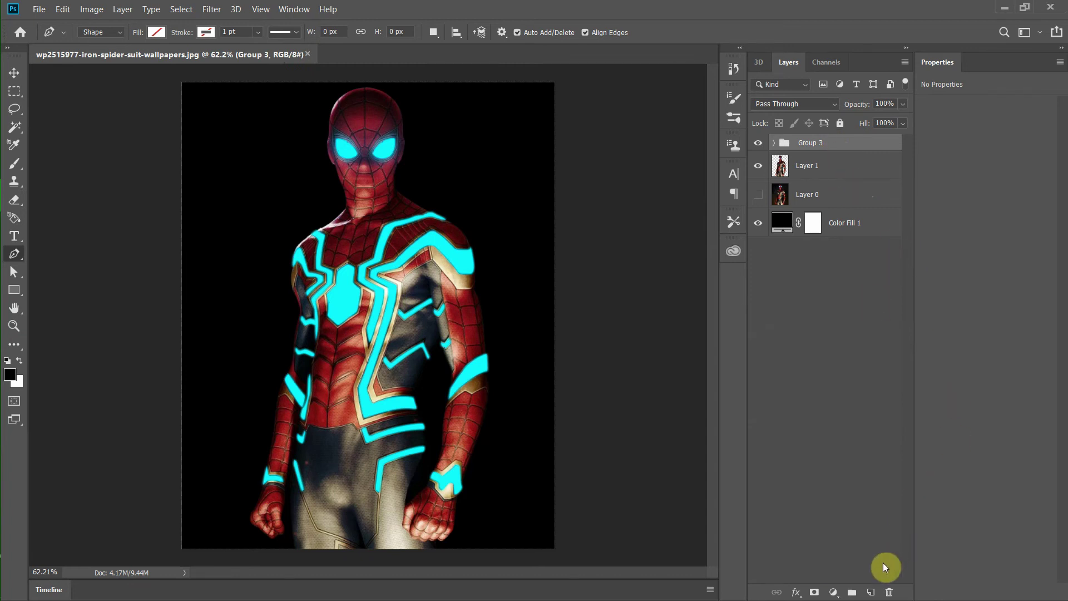
Step: Add a new layer above the group with a saturated red foreground and black background
{"action": "left_click", "coordinate": [869, 592]}
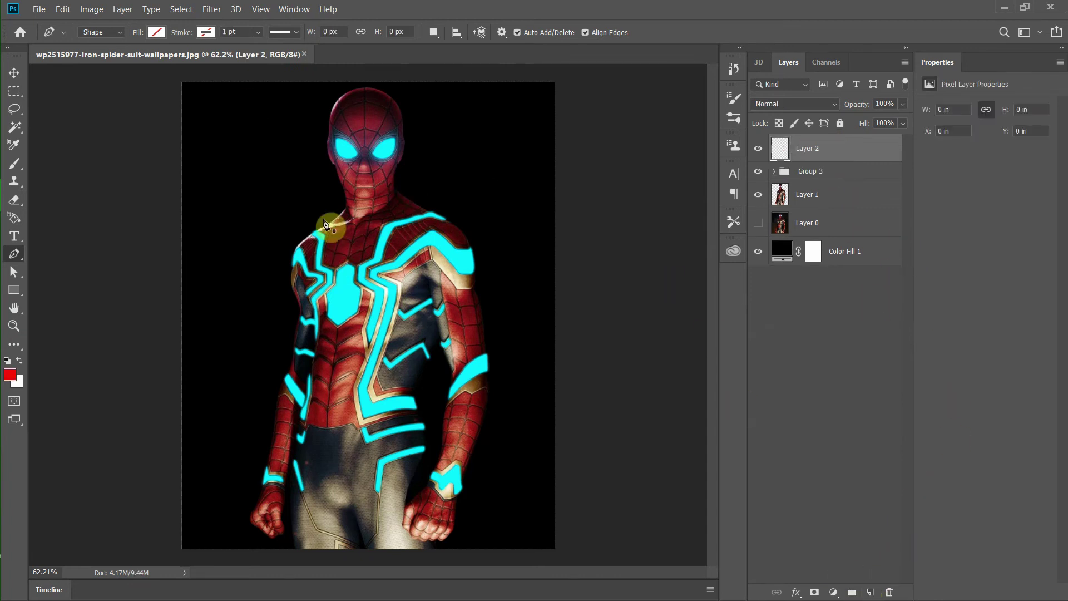
{"action": "left_click", "coordinate": [14, 374]}
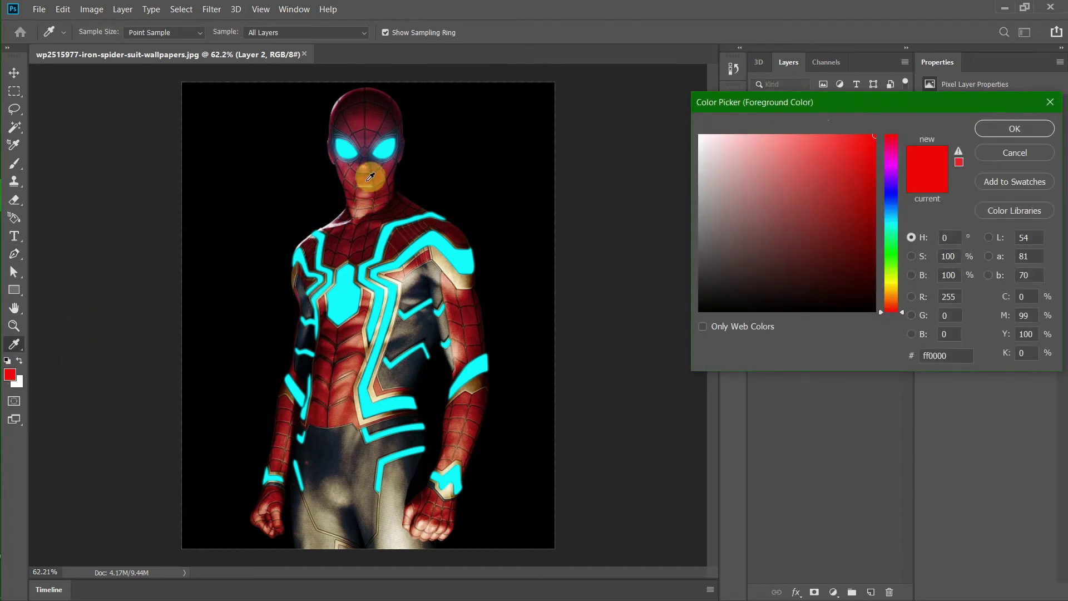
{"action": "left_click", "coordinate": [841, 164]}
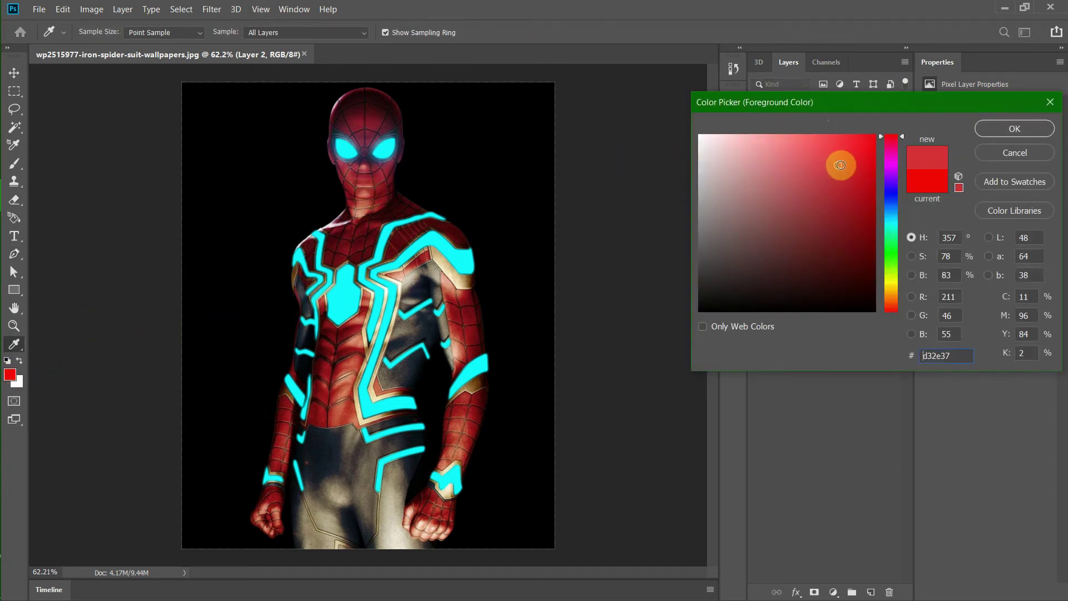
{"action": "mouse_move", "coordinate": [857, 152]}
{"action": "left_mouse_down"}
{"action": "mouse_move", "coordinate": [879, 159]}
{"action": "mouse_move", "coordinate": [850, 128]}
{"action": "left_mouse_up"}
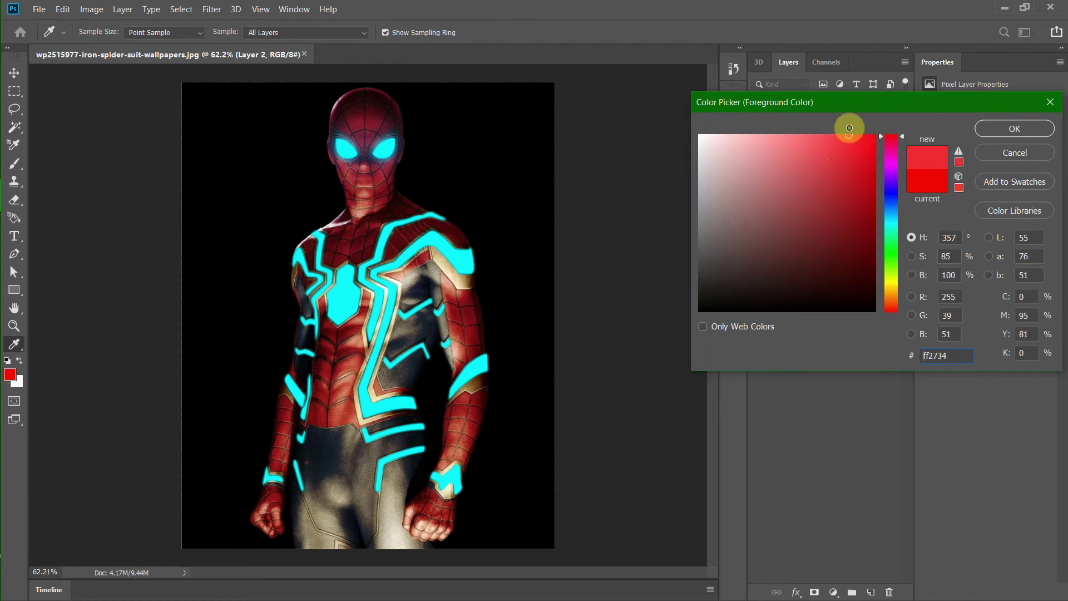
{"action": "left_click", "coordinate": [977, 129]}
{"action": "key", "text": "p"}
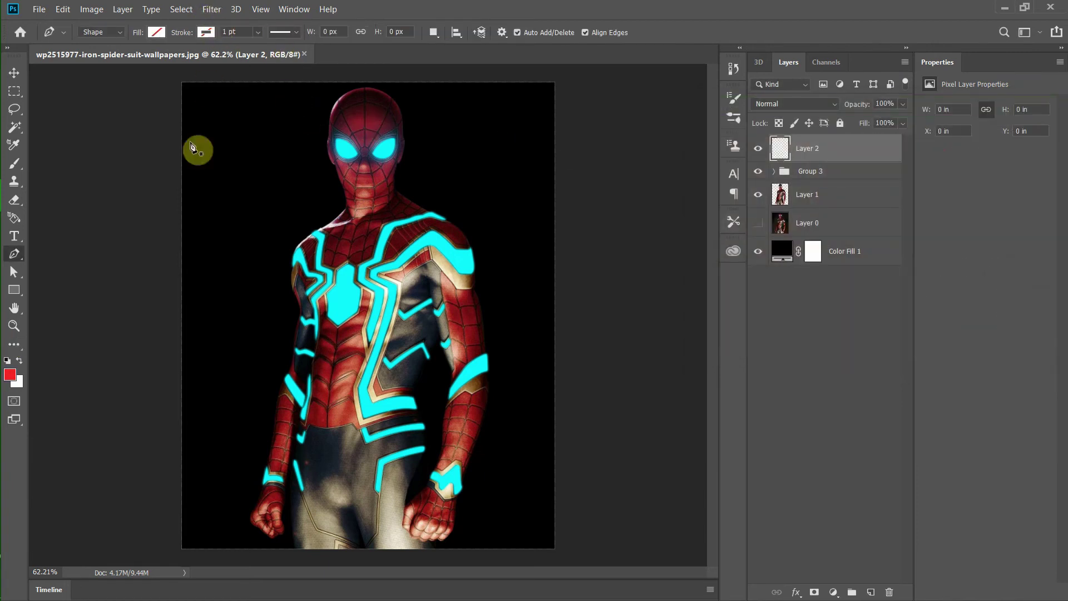
{"action": "left_click", "coordinate": [22, 384]}
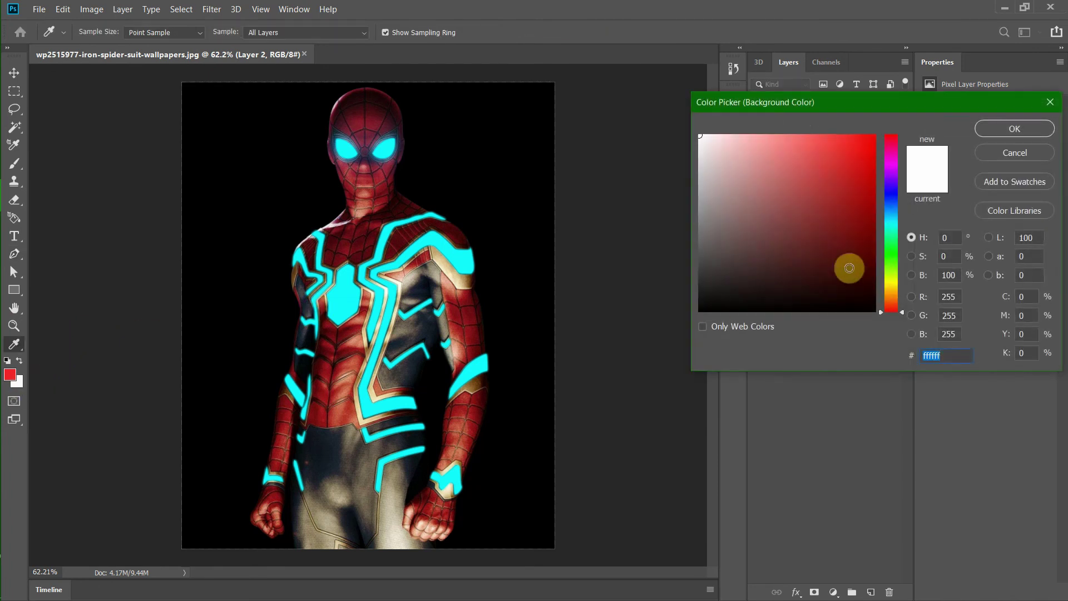
{"action": "left_click_drag", "start_coordinate": [850, 268], "coordinate": [579, 387]}
{"action": "left_click", "coordinate": [1018, 128]}
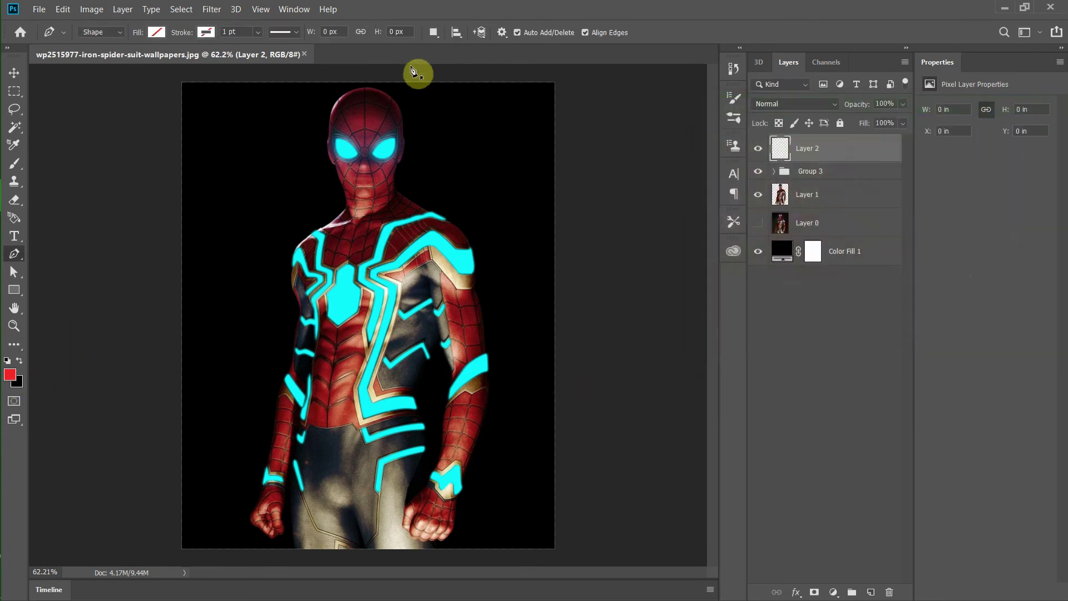
Step: Render red-and-black clouds on Layer 2 and add a layer mask to it
{"action": "left_click", "coordinate": [295, 9]}
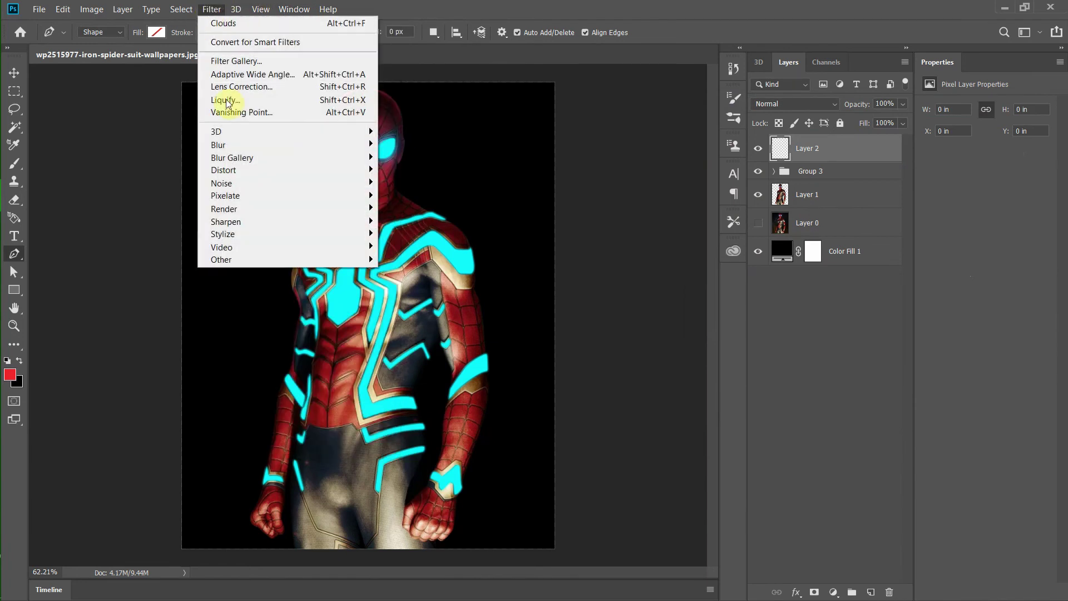
{"action": "mouse_move", "coordinate": [224, 209]}
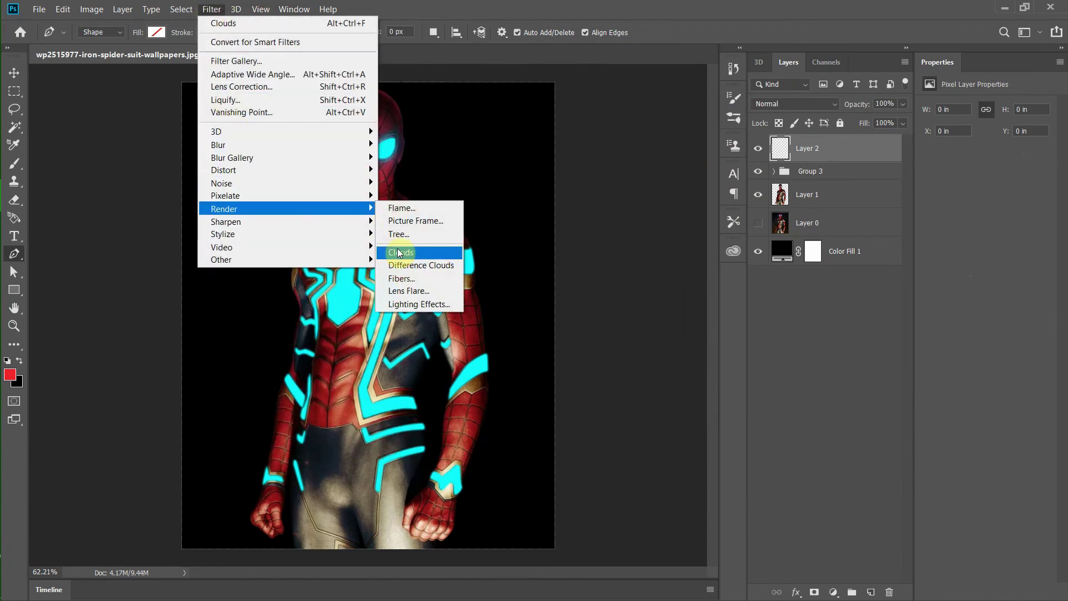
{"action": "left_click", "coordinate": [399, 254]}
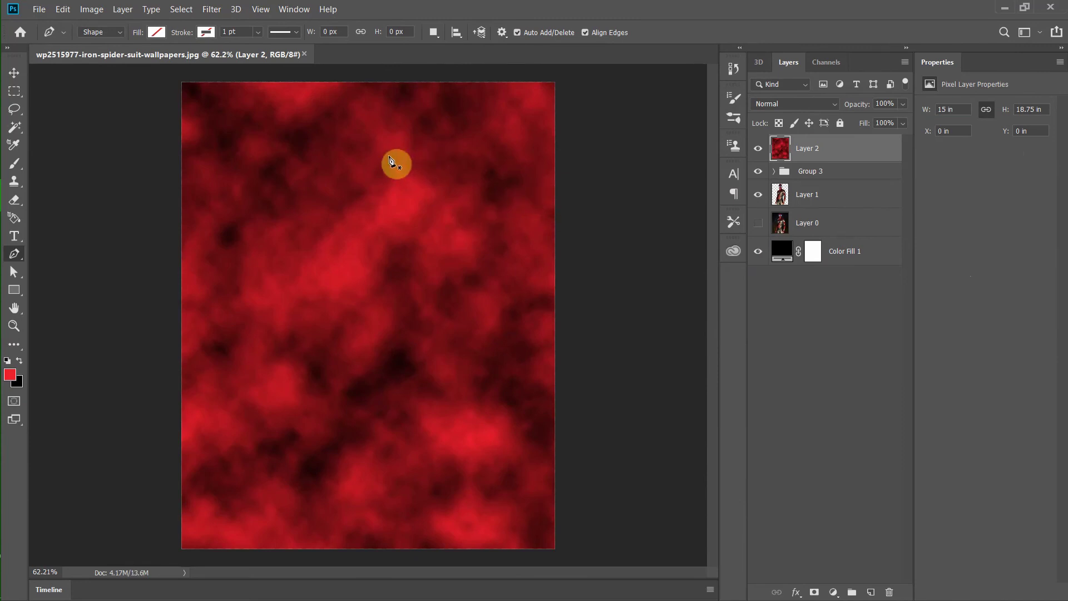
{"action": "key", "text": "b"}
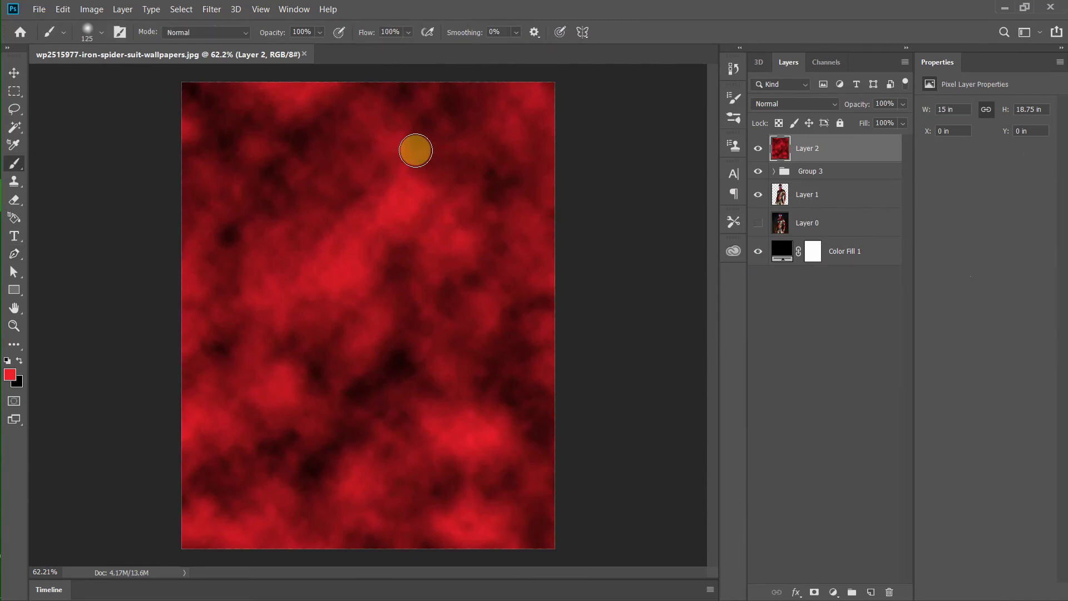
{"action": "left_click", "coordinate": [815, 594]}
Step: Make black the mask painting colour, undo a test stroke, and enlarge the brush to 400 px
{"action": "key", "text": "d"}
{"action": "key", "text": "x"}
{"action": "mouse_move", "coordinate": [324, 191]}
{"action": "left_mouse_down"}
{"action": "mouse_move", "coordinate": [418, 143]}
{"action": "mouse_move", "coordinate": [410, 181]}
{"action": "left_mouse_up"}
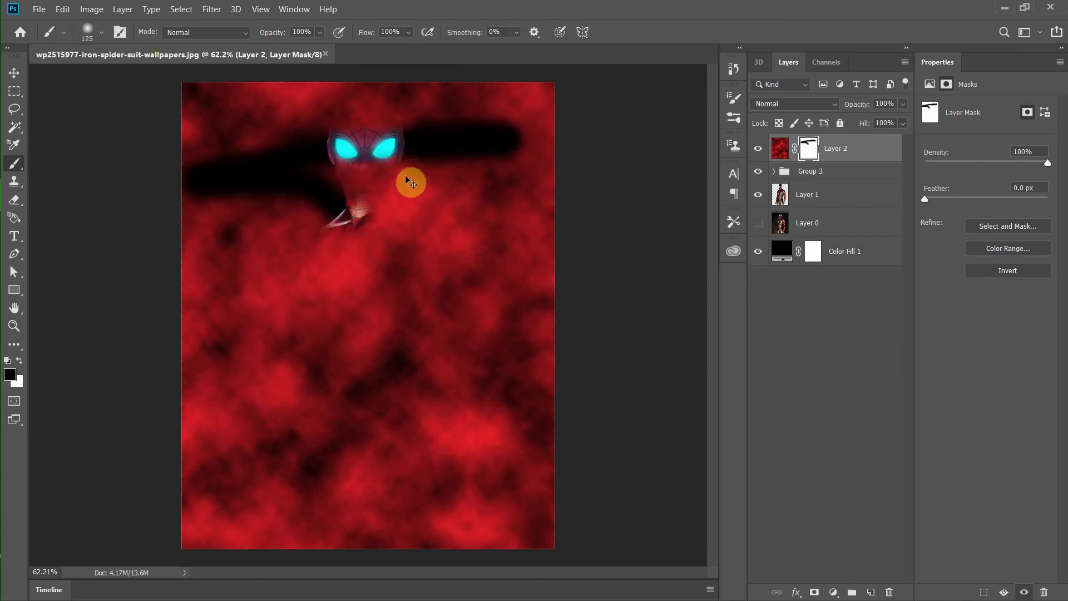
{"action": "key", "text": "ctrl+z"}
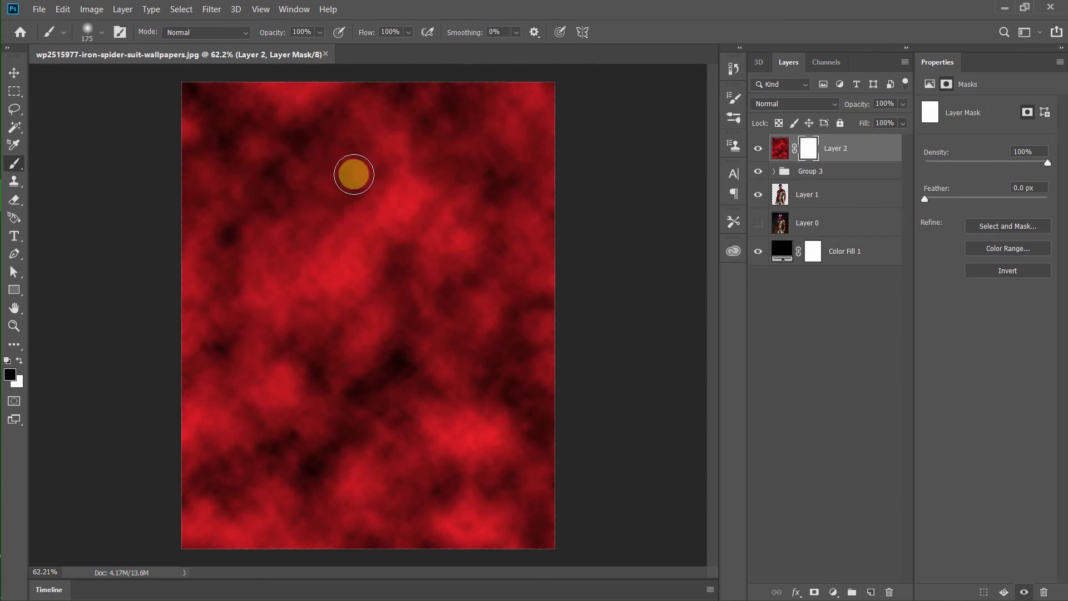
{"action": "key", "text": "bracketright"}
{"action": "key", "text": "bracketright"}
{"action": "key", "text": "bracketright"}
Step: Choose a soft round brush from the Brush Preset picker
{"action": "left_click", "coordinate": [88, 33]}
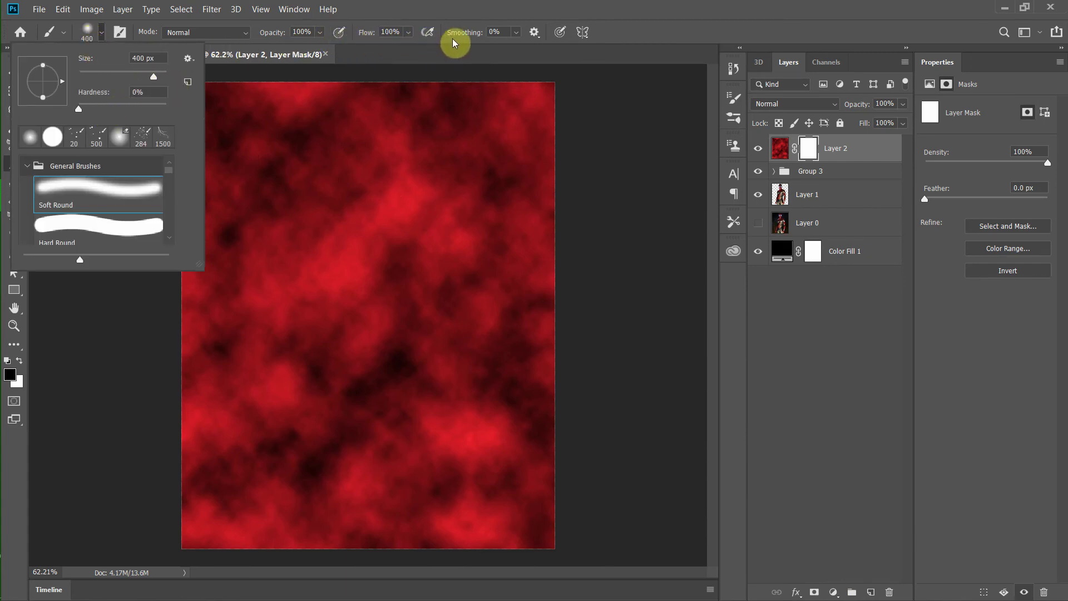
{"action": "scroll", "coordinate": [98, 211], "scroll_direction": "down", "scroll_amount": 1}
{"action": "scroll", "coordinate": [97, 212], "scroll_direction": "down", "scroll_amount": 1}
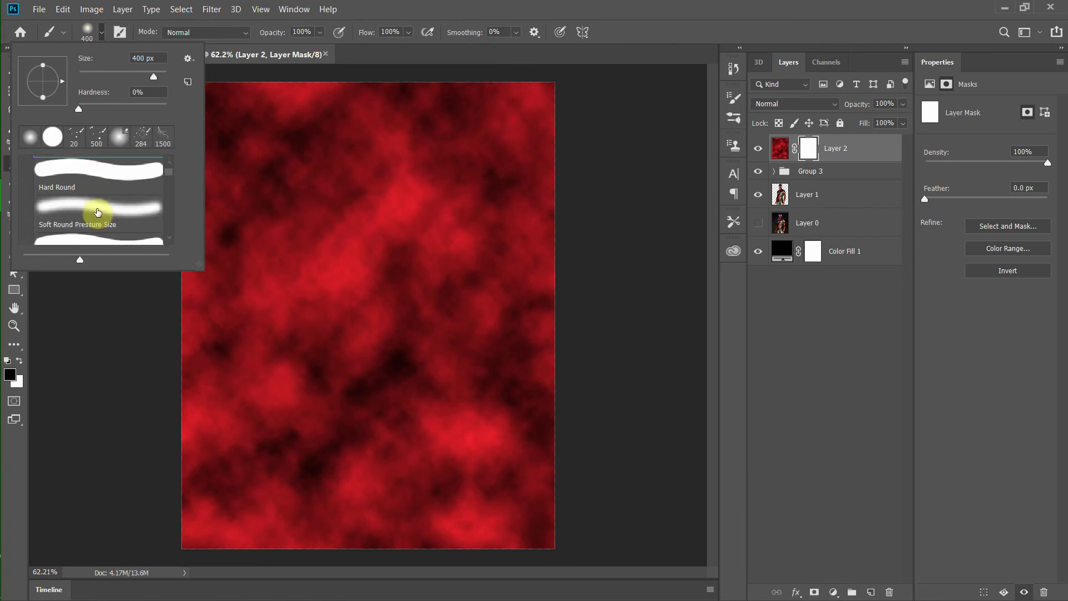
{"action": "scroll", "coordinate": [100, 209], "scroll_direction": "down", "scroll_amount": 2}
{"action": "scroll", "coordinate": [115, 202], "scroll_direction": "down", "scroll_amount": 1}
{"action": "scroll", "coordinate": [129, 202], "scroll_direction": "down", "scroll_amount": 1}
{"action": "scroll", "coordinate": [128, 202], "scroll_direction": "down", "scroll_amount": 2}
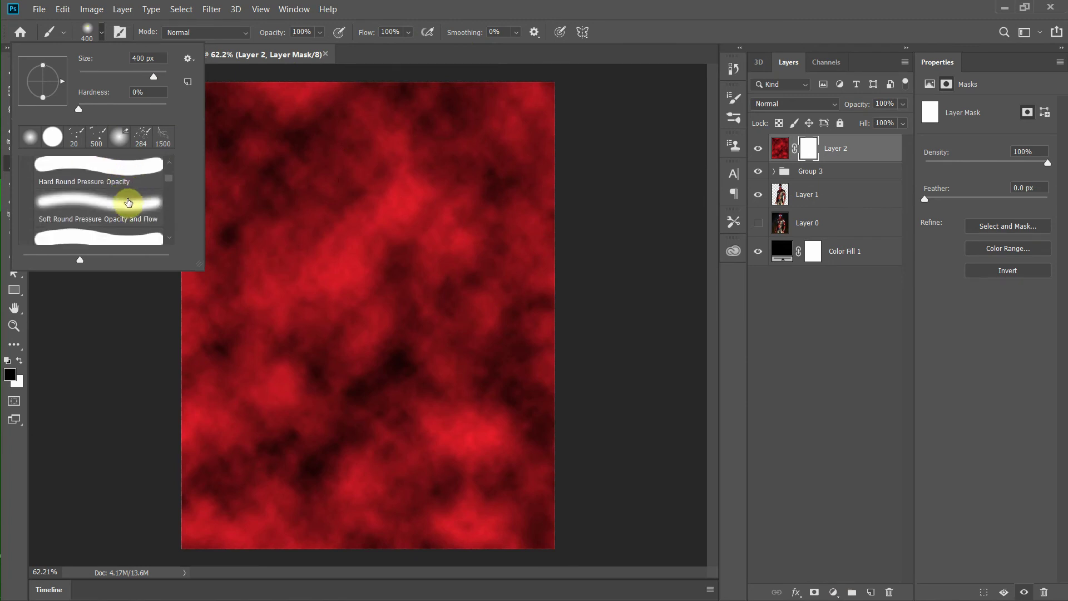
{"action": "scroll", "coordinate": [127, 201], "scroll_direction": "down", "scroll_amount": 2}
{"action": "scroll", "coordinate": [128, 203], "scroll_direction": "down", "scroll_amount": 1}
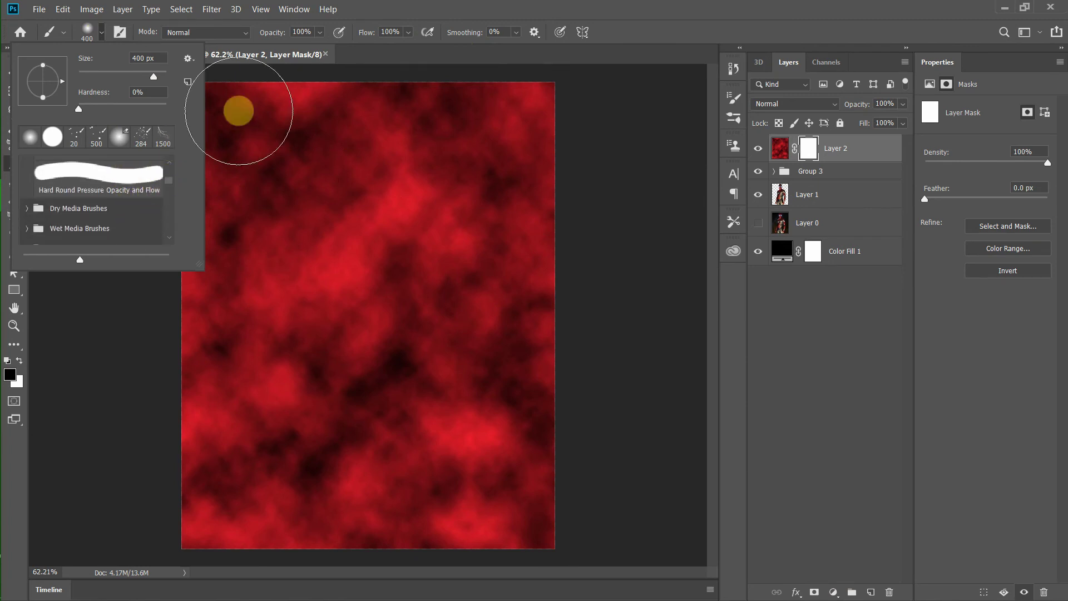
{"action": "left_click", "coordinate": [599, 64]}
Step: Paint a mask stroke over the head, then undo all strokes to leave the mask blank
{"action": "mouse_move", "coordinate": [258, 124]}
{"action": "left_mouse_down"}
{"action": "mouse_move", "coordinate": [191, 107]}
{"action": "mouse_move", "coordinate": [545, 107]}
{"action": "mouse_move", "coordinate": [191, 133]}
{"action": "mouse_move", "coordinate": [441, 179]}
{"action": "mouse_move", "coordinate": [256, 238]}
{"action": "mouse_move", "coordinate": [512, 245]}
{"action": "mouse_move", "coordinate": [373, 256]}
{"action": "mouse_move", "coordinate": [301, 312]}
{"action": "mouse_move", "coordinate": [324, 362]}
{"action": "mouse_move", "coordinate": [544, 262]}
{"action": "left_mouse_up"}
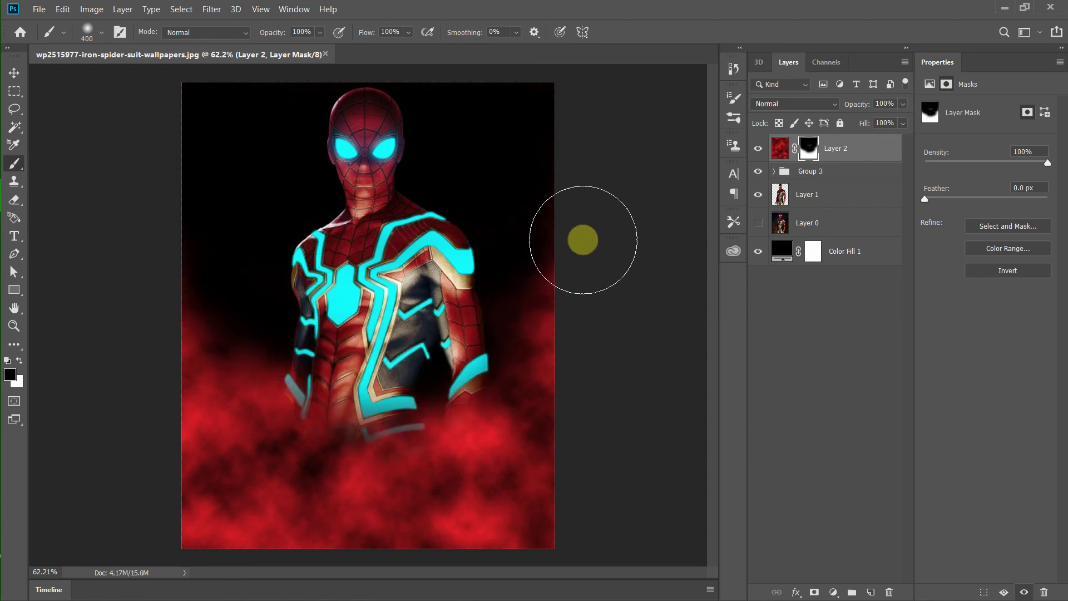
{"action": "key", "text": "ctrl+z"}
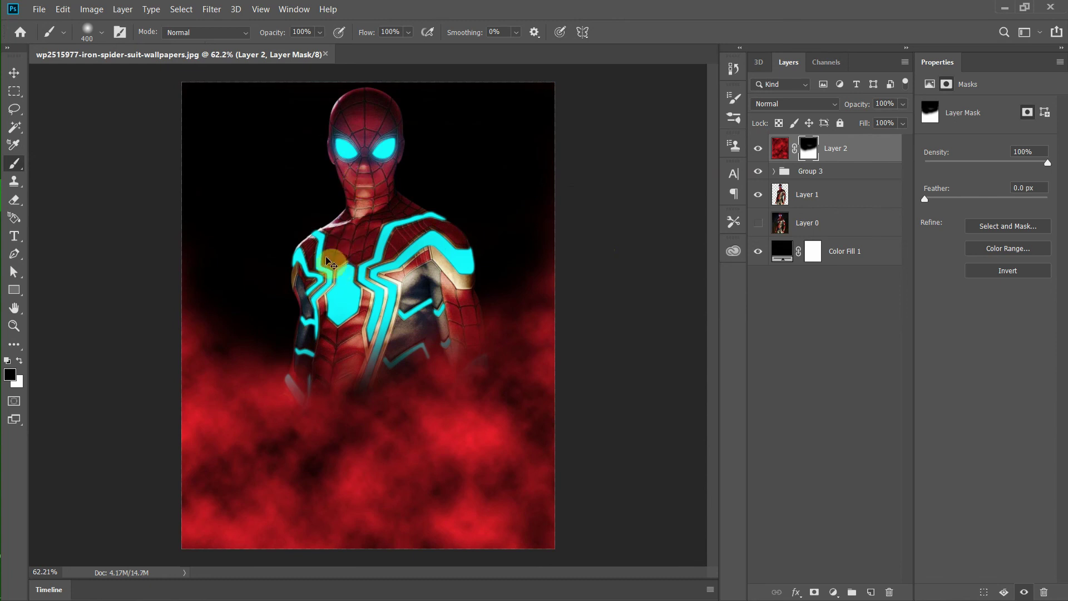
{"action": "key", "text": "ctrl+BackSpace"}
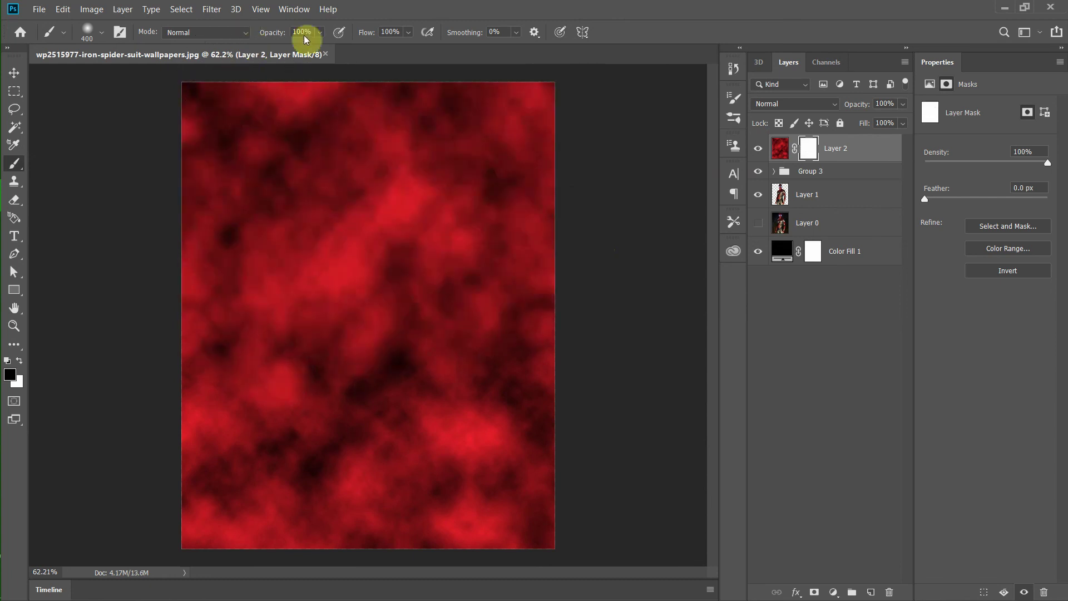
Step: Lower brush opacity to 59% and paint Layer 2's mask over the head, chest and arms, undoing stray strokes
{"action": "left_click", "coordinate": [321, 33]}
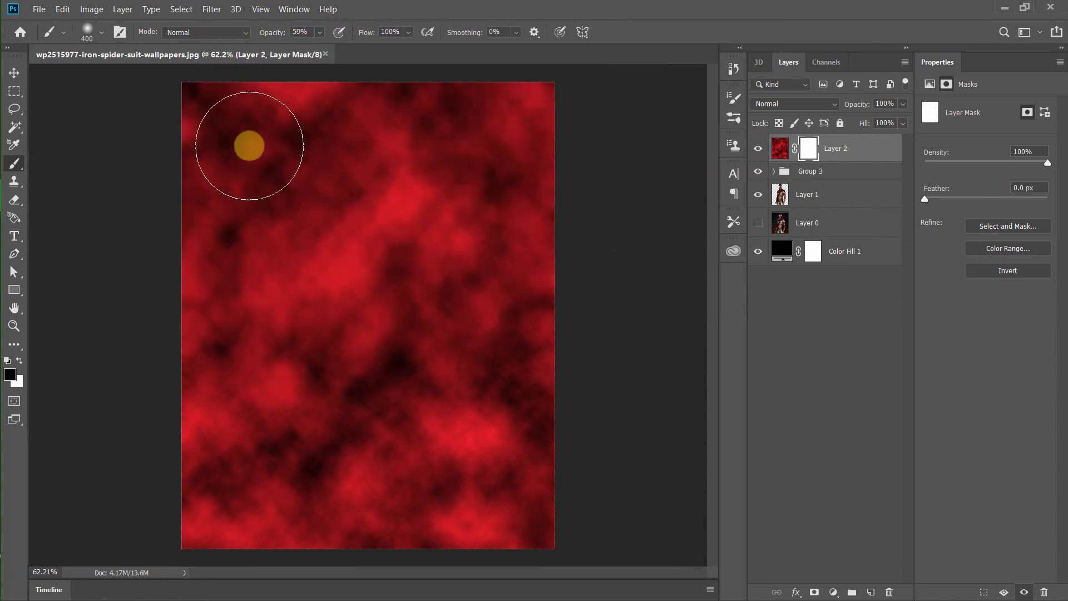
{"action": "mouse_move", "coordinate": [248, 143]}
{"action": "left_mouse_down"}
{"action": "mouse_move", "coordinate": [453, 119]}
{"action": "mouse_move", "coordinate": [267, 115]}
{"action": "left_mouse_up"}
{"action": "mouse_move", "coordinate": [209, 134]}
{"action": "left_mouse_down"}
{"action": "mouse_move", "coordinate": [286, 191]}
{"action": "mouse_move", "coordinate": [136, 220]}
{"action": "mouse_move", "coordinate": [453, 210]}
{"action": "mouse_move", "coordinate": [259, 267]}
{"action": "mouse_move", "coordinate": [562, 255]}
{"action": "left_mouse_up"}
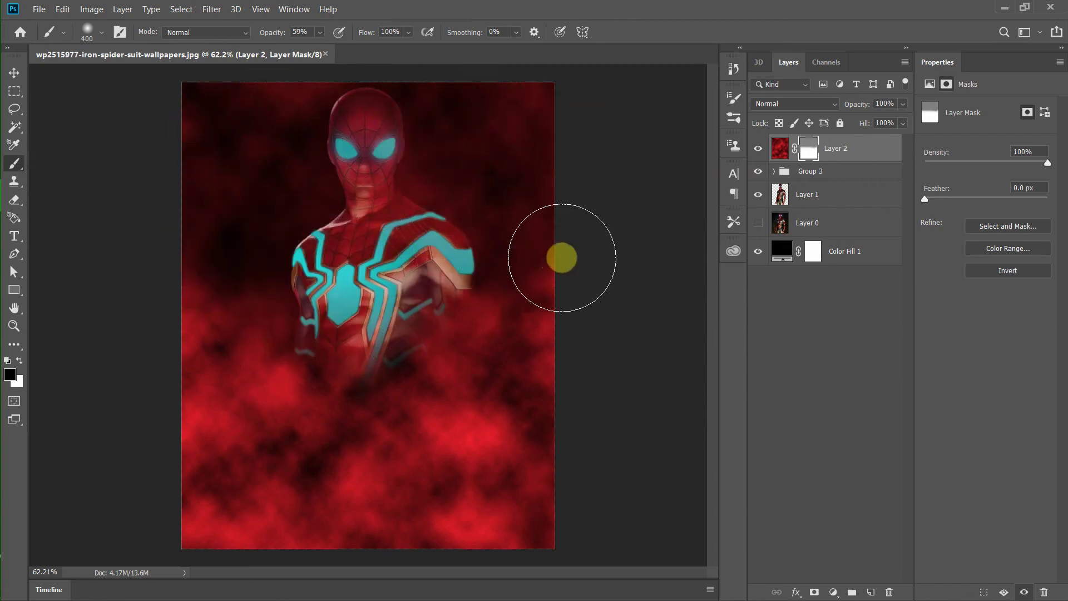
{"action": "left_click_drag", "start_coordinate": [256, 317], "coordinate": [345, 369]}
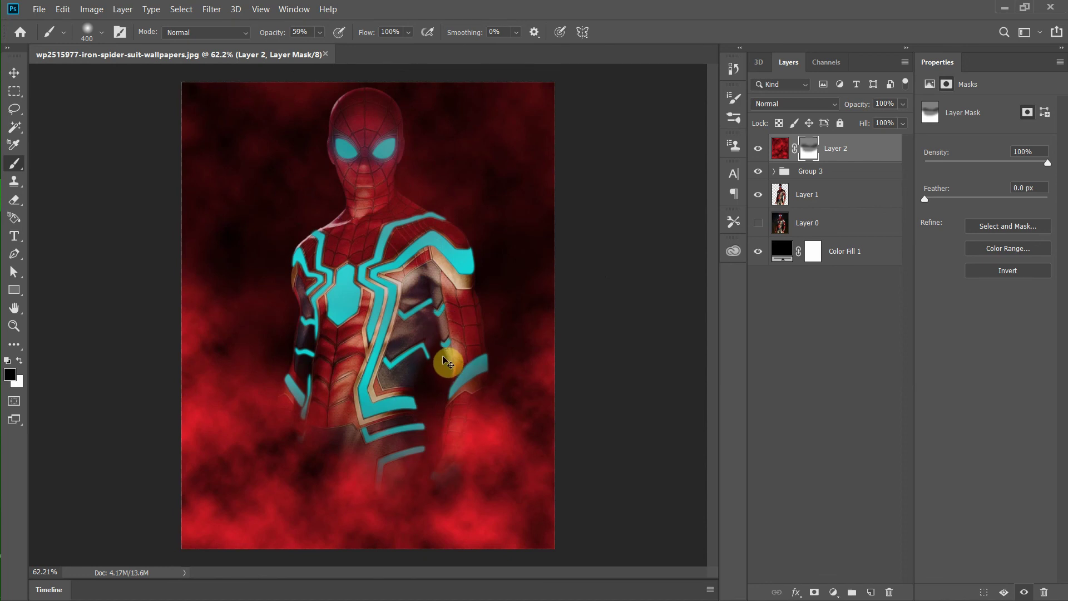
{"action": "key", "text": "ctrl+z"}
{"action": "key", "text": "ctrl+z"}
{"action": "key", "text": "ctrl+z"}
{"action": "key", "text": "ctrl+z"}
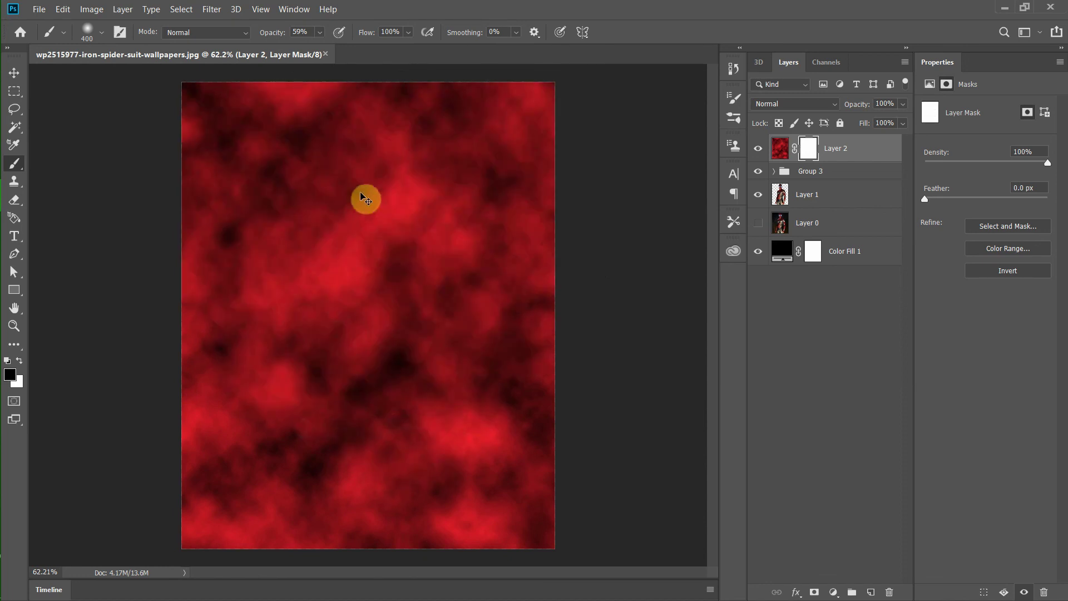
{"action": "mouse_move", "coordinate": [365, 195]}
{"action": "left_mouse_down"}
{"action": "mouse_move", "coordinate": [303, 184]}
{"action": "mouse_move", "coordinate": [370, 50]}
{"action": "mouse_move", "coordinate": [290, 176]}
{"action": "mouse_move", "coordinate": [362, 437]}
{"action": "mouse_move", "coordinate": [428, 309]}
{"action": "mouse_move", "coordinate": [443, 186]}
{"action": "mouse_move", "coordinate": [434, 146]}
{"action": "left_mouse_up"}
{"action": "key", "text": "ctrl+z"}
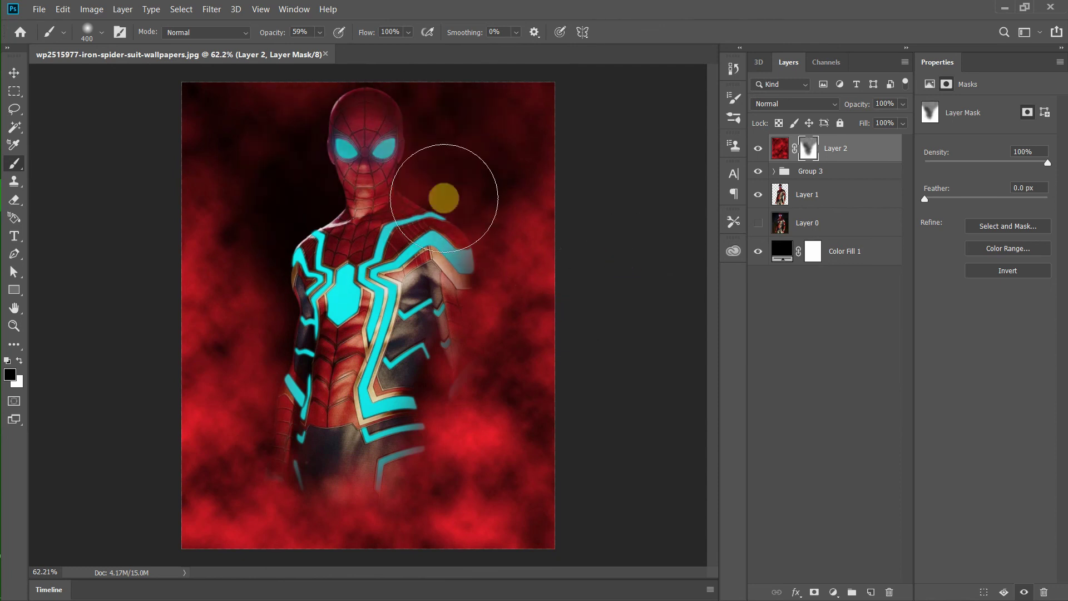
{"action": "key", "text": "ctrl+z"}
{"action": "key", "text": "ctrl+z"}
{"action": "key", "text": "ctrl+z"}
{"action": "key", "text": "ctrl+z"}
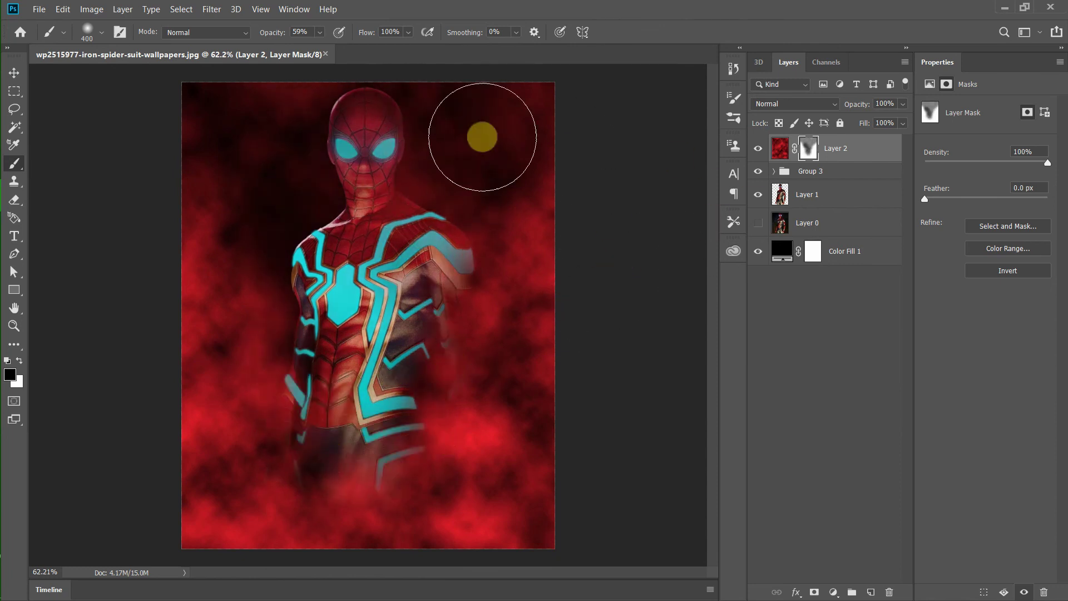